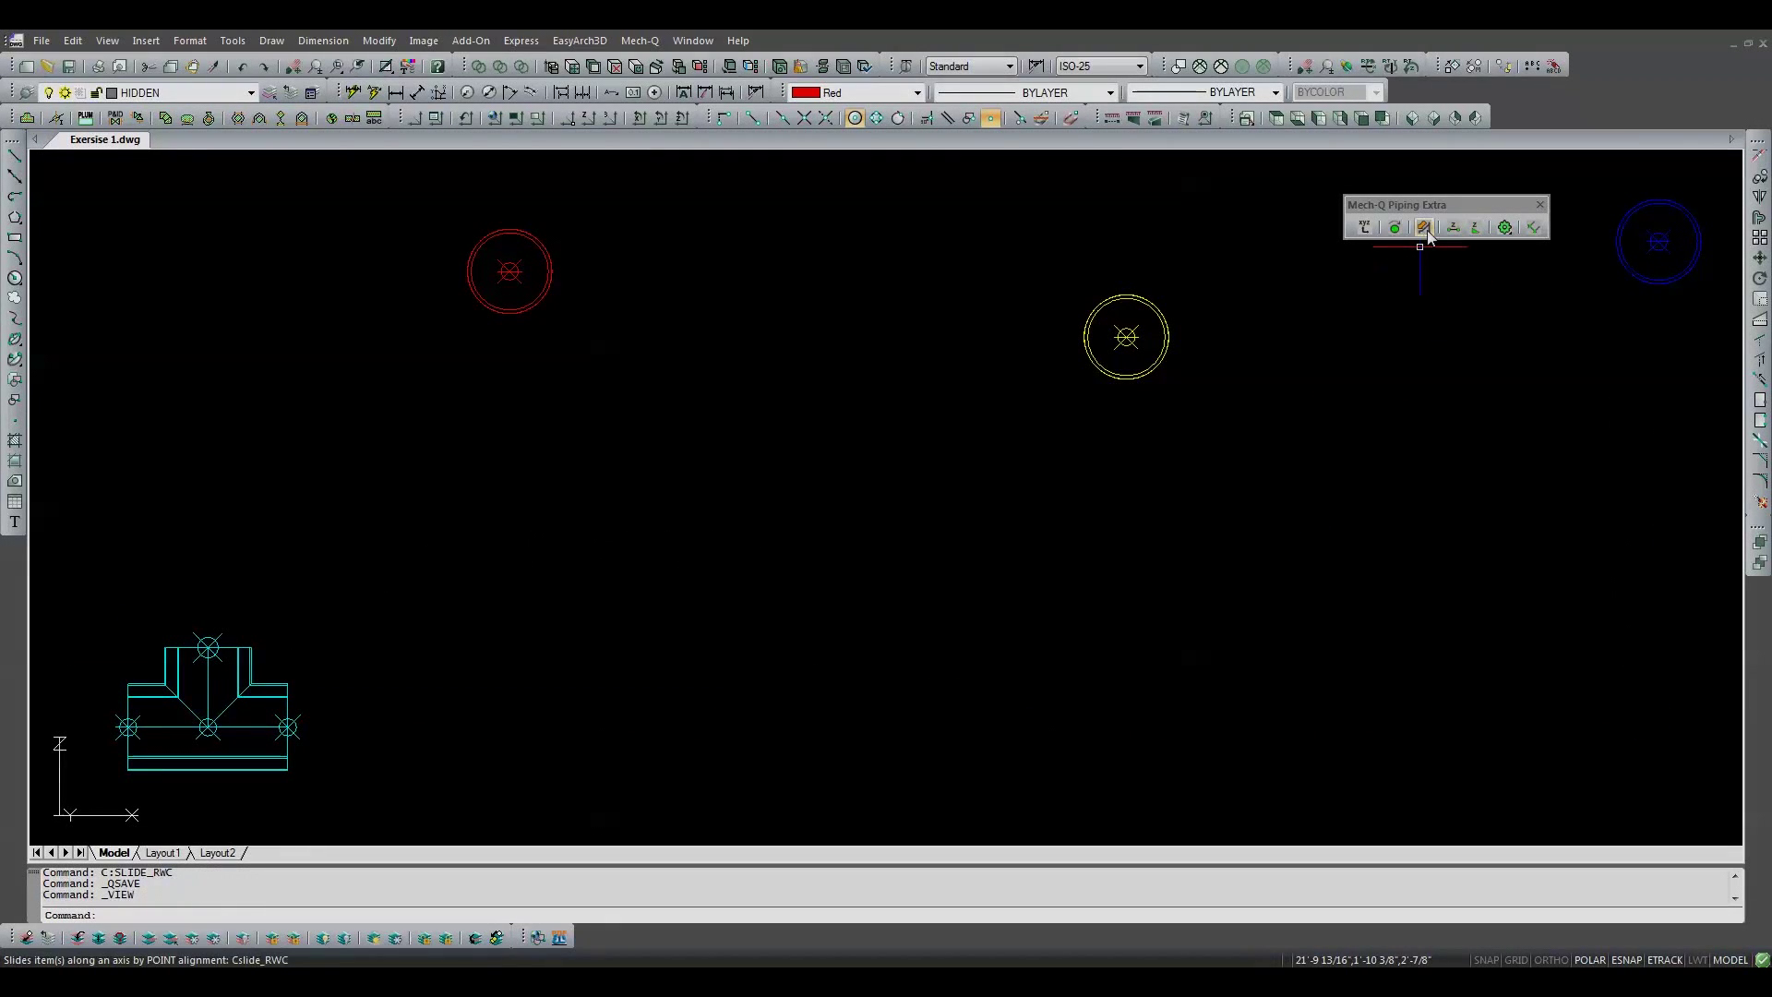
Step: Slide the cyan tee along its run axis by point alignment, lining up its branch end with the centre of the blue pipe
{"action": "left_click", "coordinate": [1424, 229]}
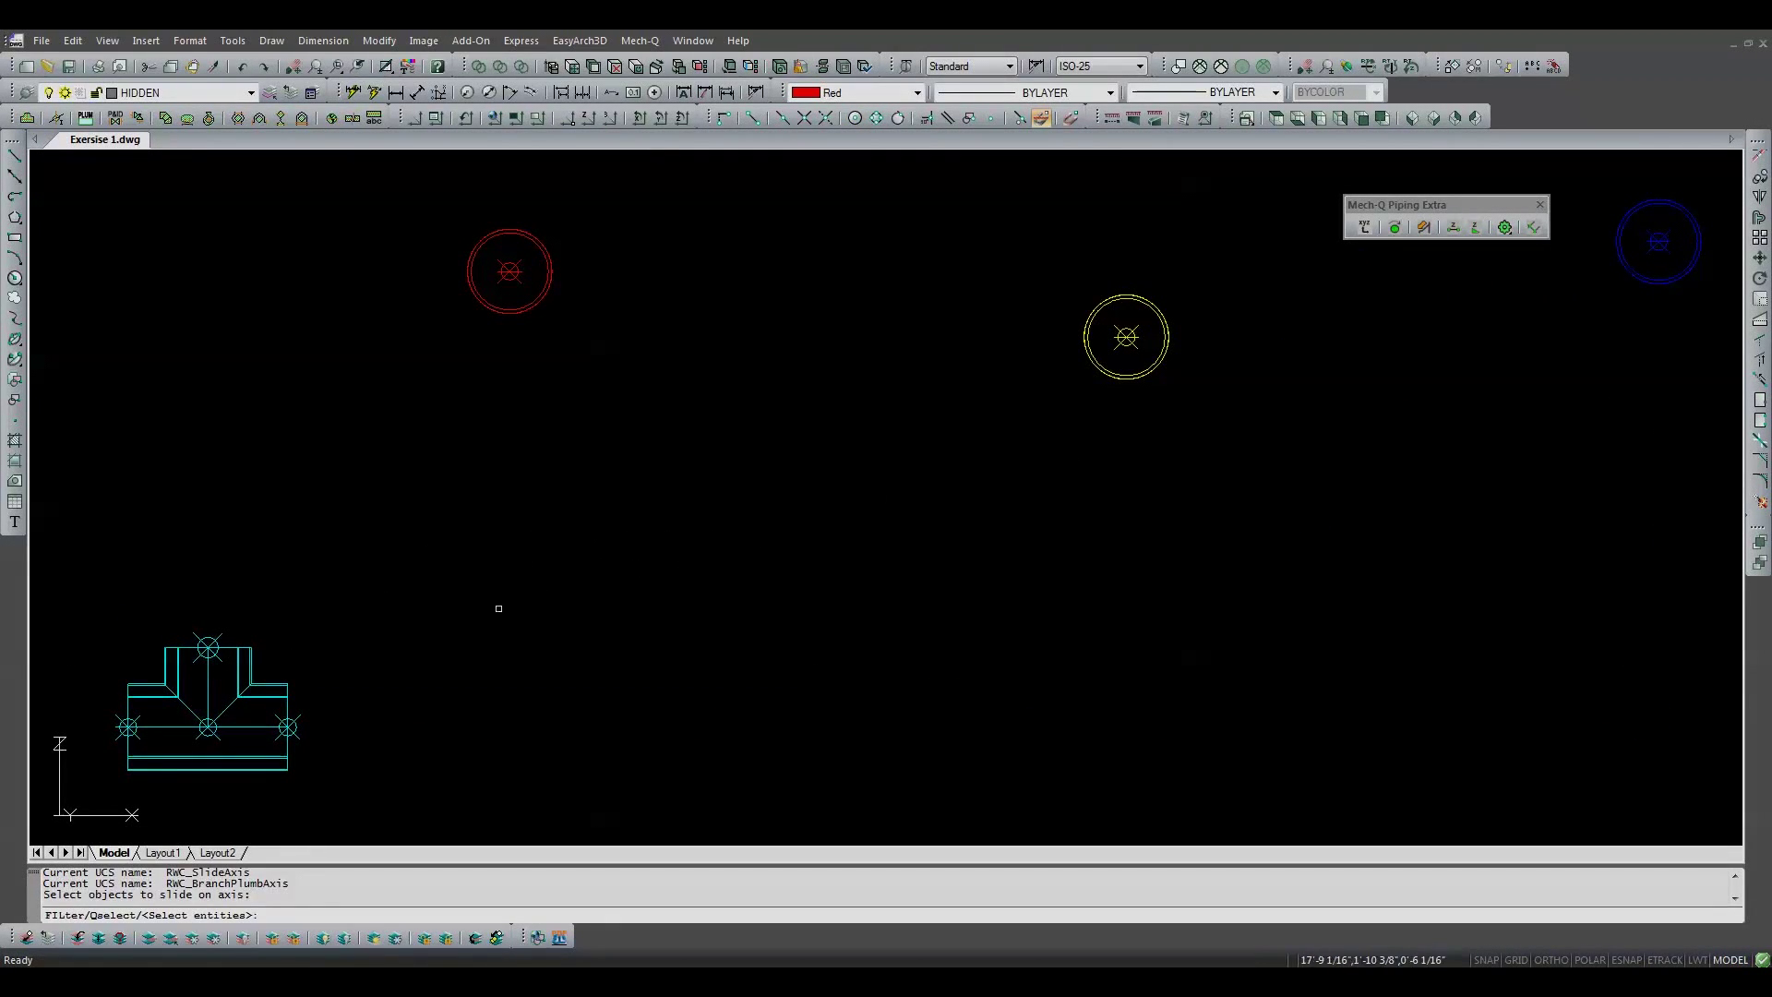
{"action": "left_click", "coordinate": [251, 652]}
{"action": "key", "text": "Return"}
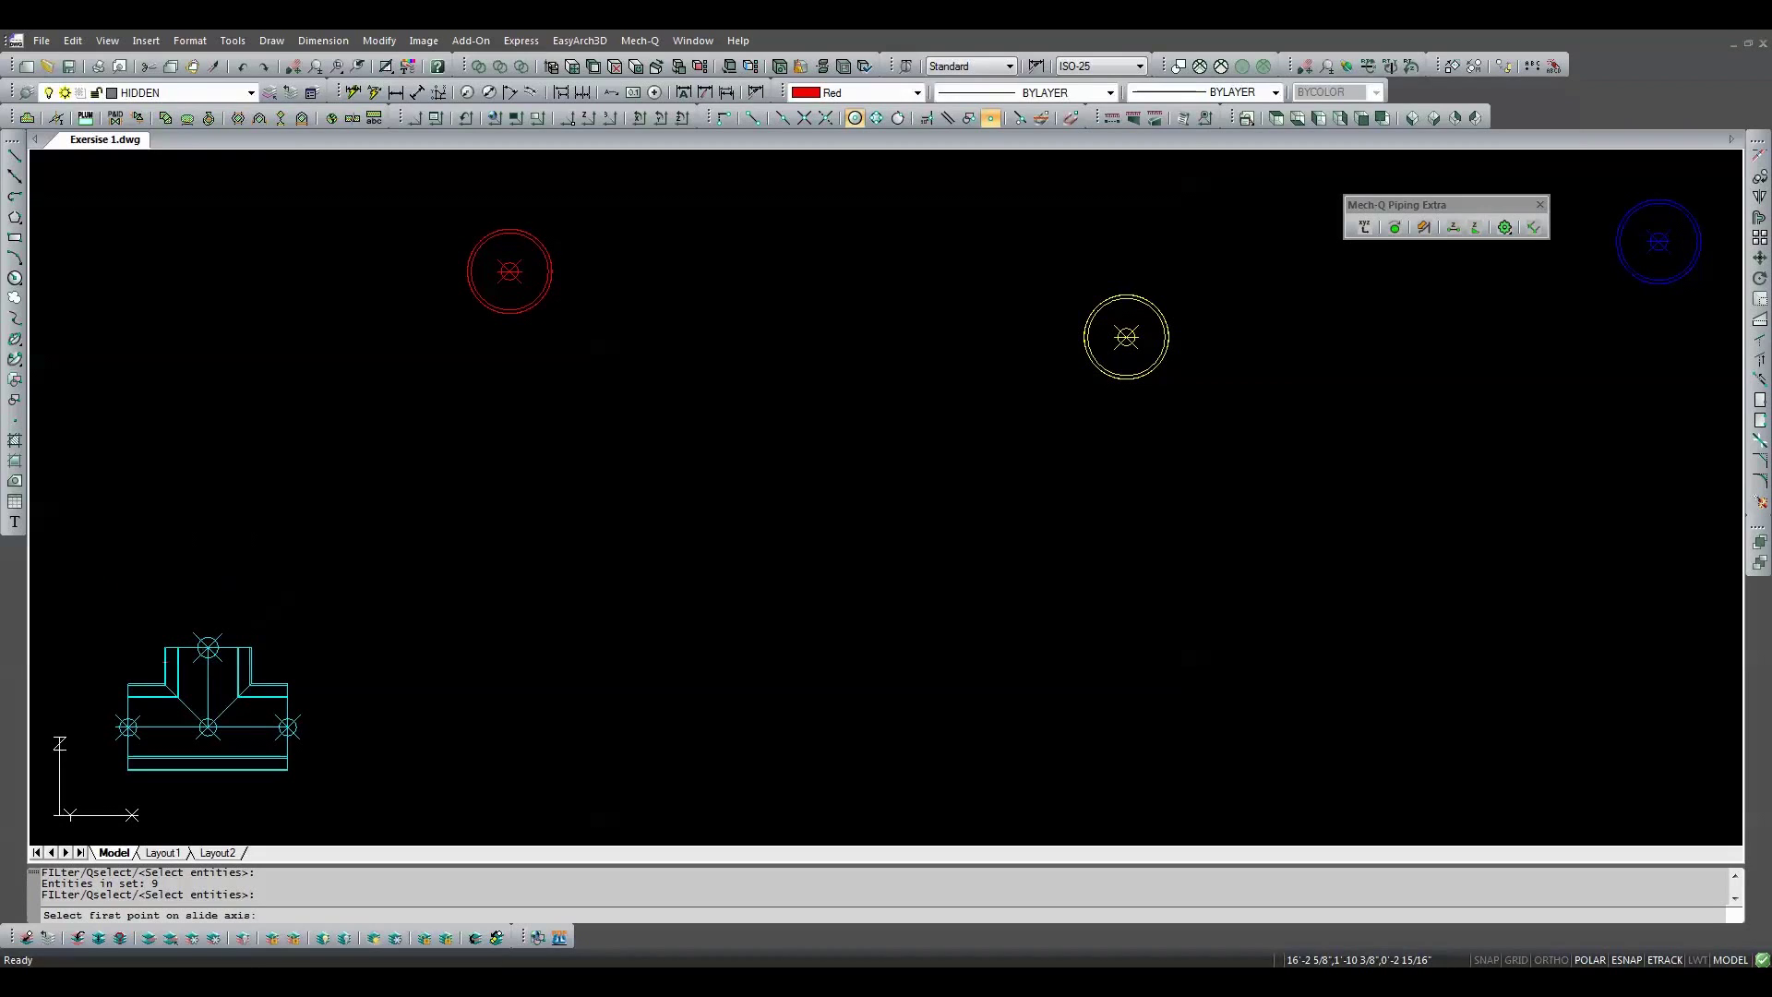
{"action": "left_click", "coordinate": [127, 727]}
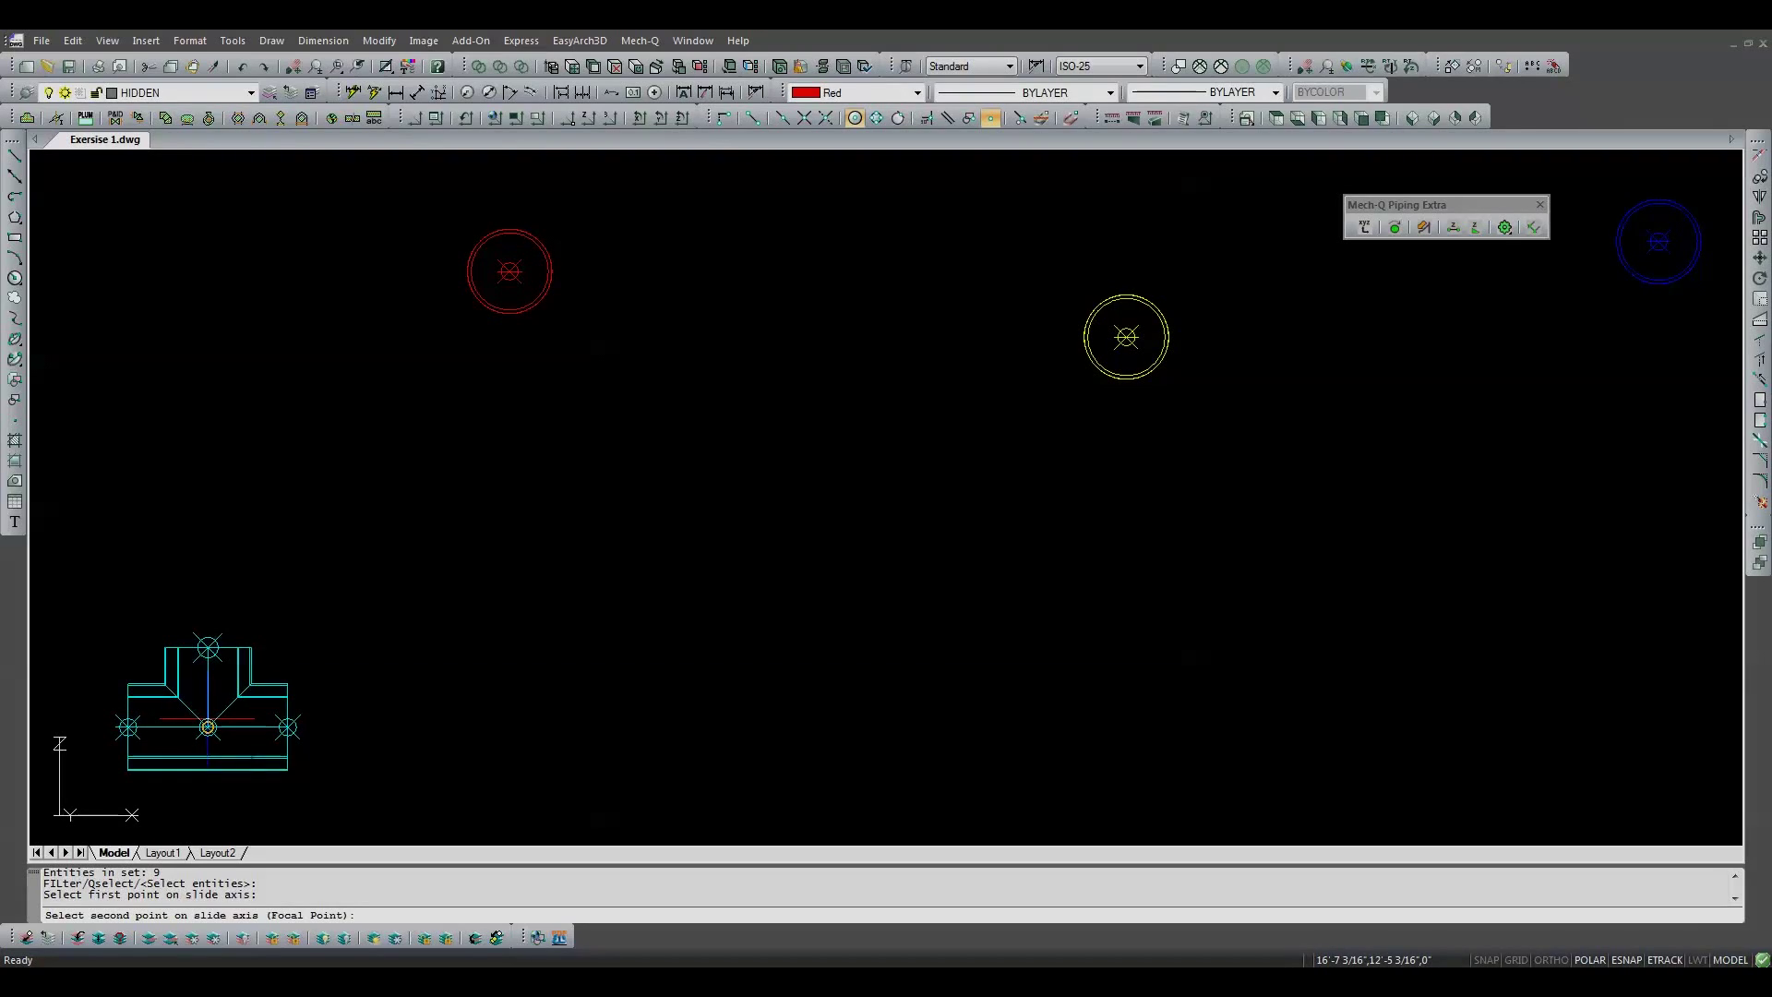
{"action": "left_click", "coordinate": [208, 727]}
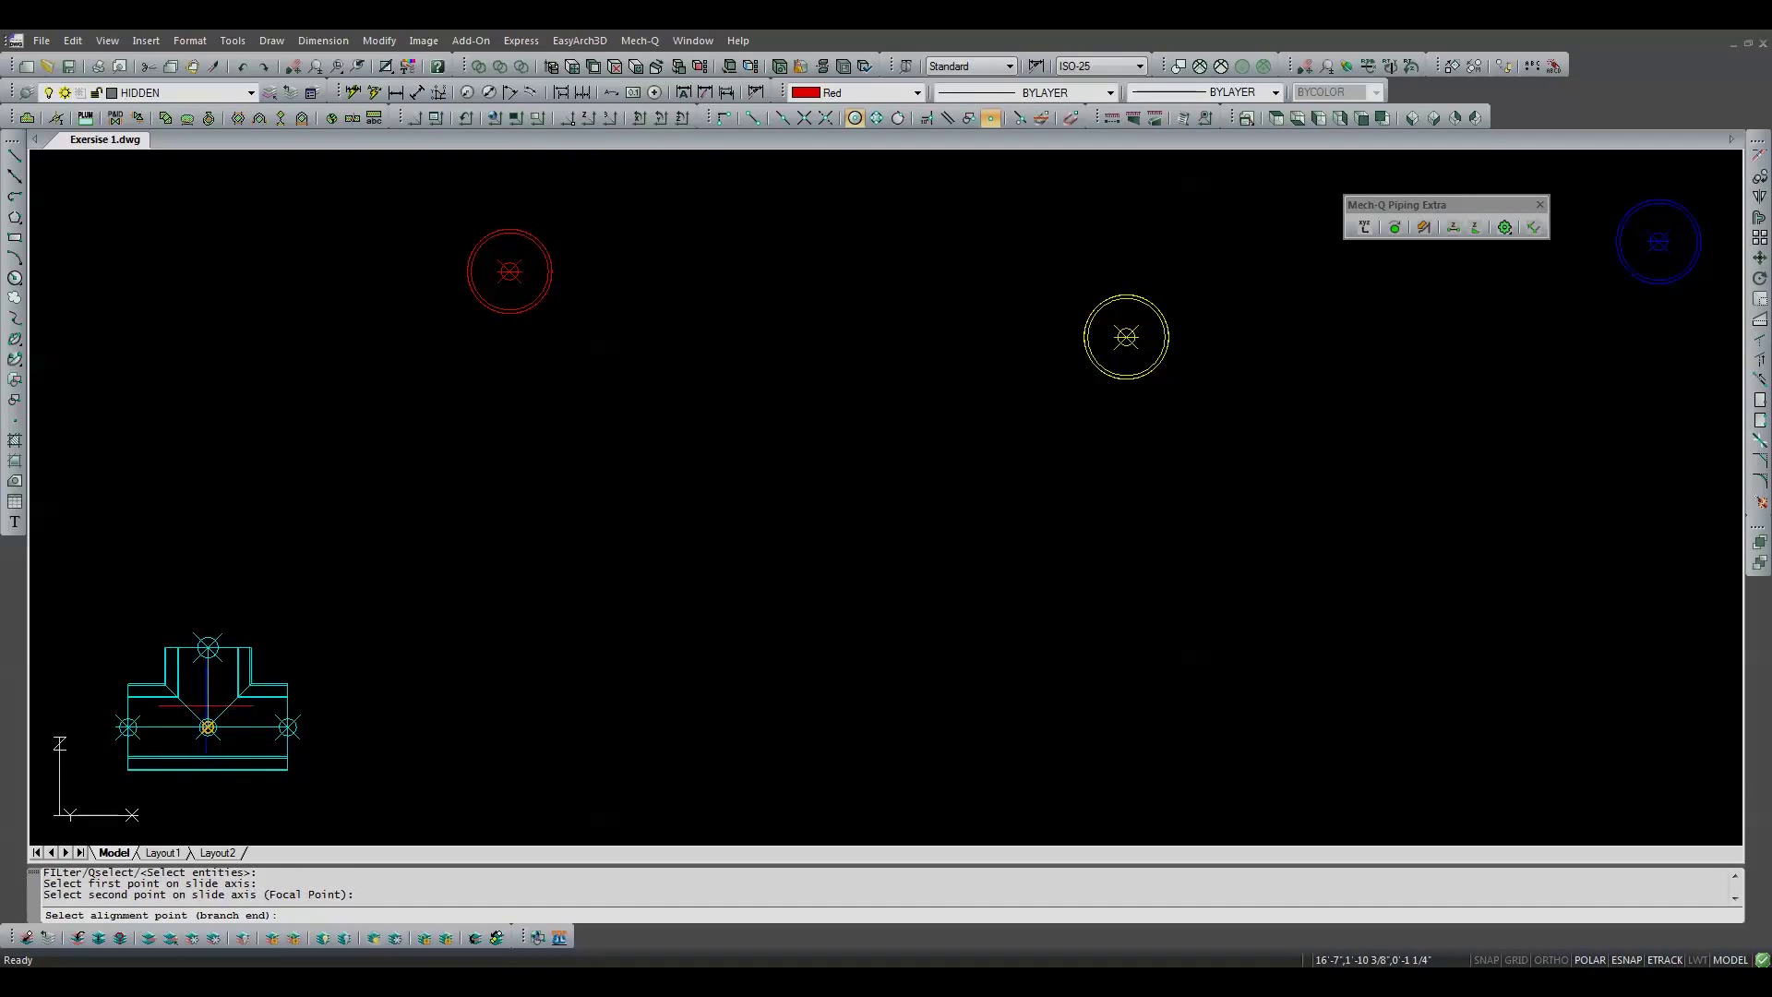
{"action": "left_click", "coordinate": [208, 647]}
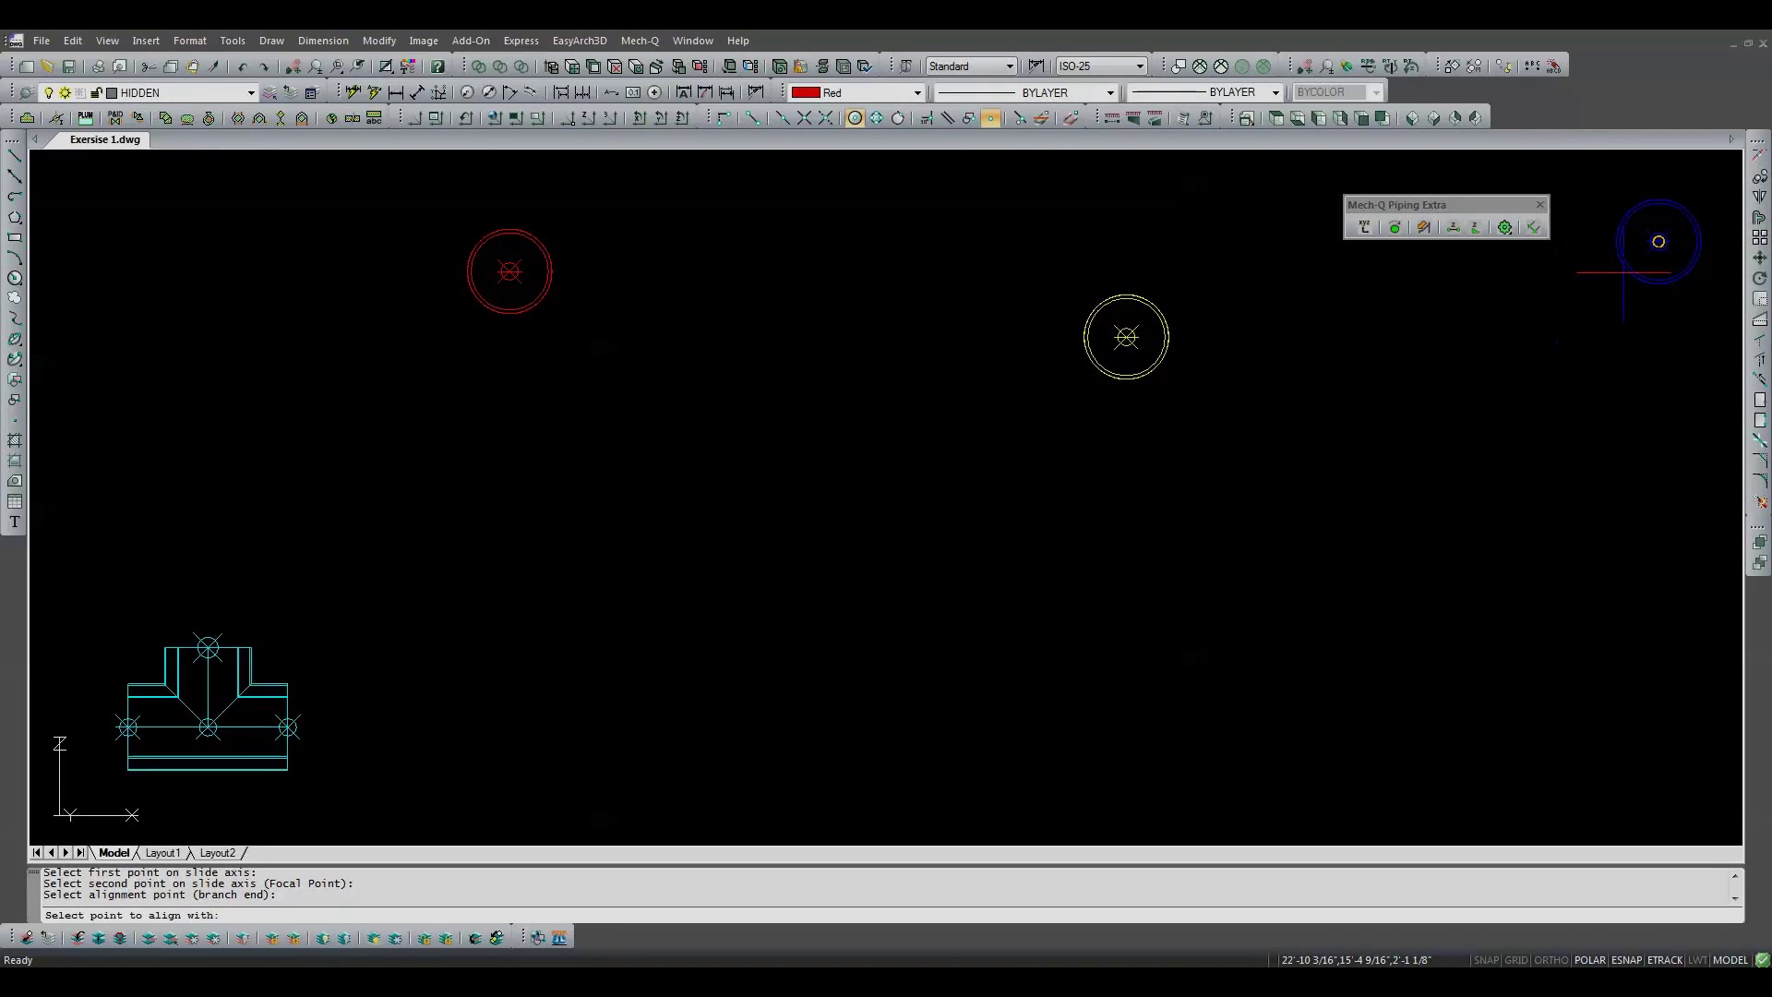
{"action": "left_click", "coordinate": [1659, 241]}
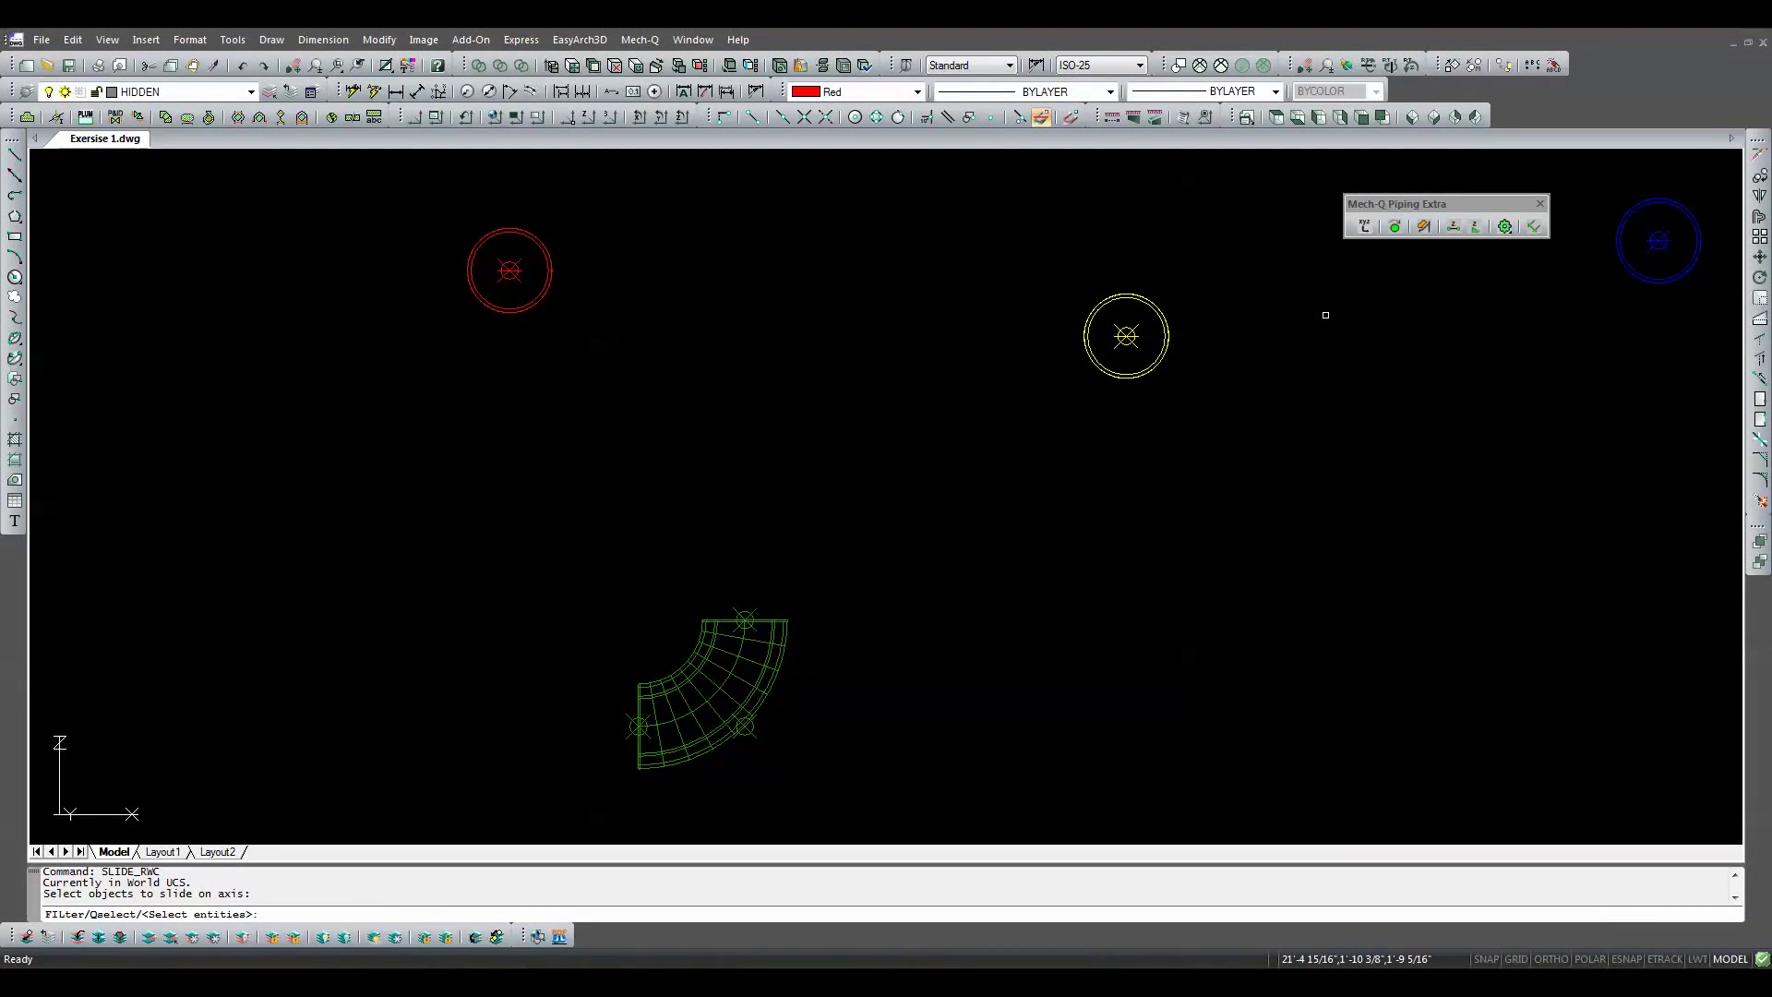
Step: Slide the green elbow along its horizontal axis by point alignment, lining up its upper end with the centre of the blue pipe
{"action": "left_click", "coordinate": [761, 621]}
{"action": "key", "text": "Return"}
{"action": "left_click", "coordinate": [638, 726]}
{"action": "left_click", "coordinate": [744, 726]}
{"action": "left_click", "coordinate": [745, 619]}
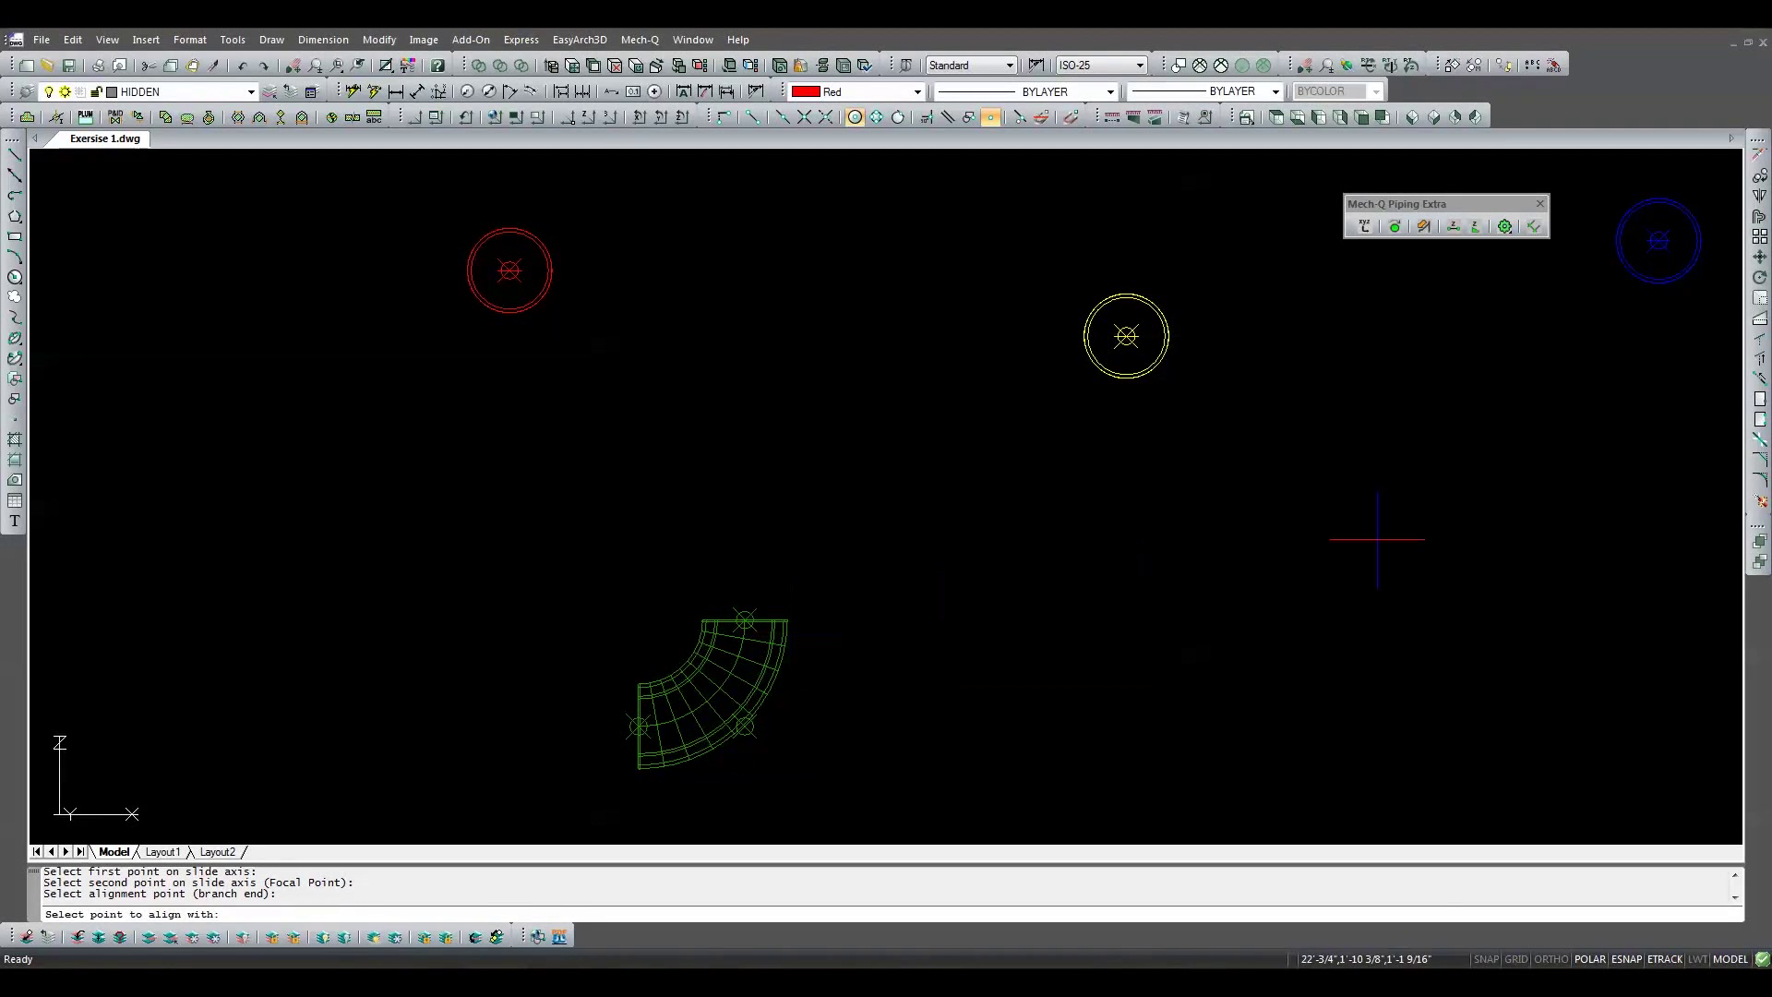
{"action": "left_click", "coordinate": [1659, 241]}
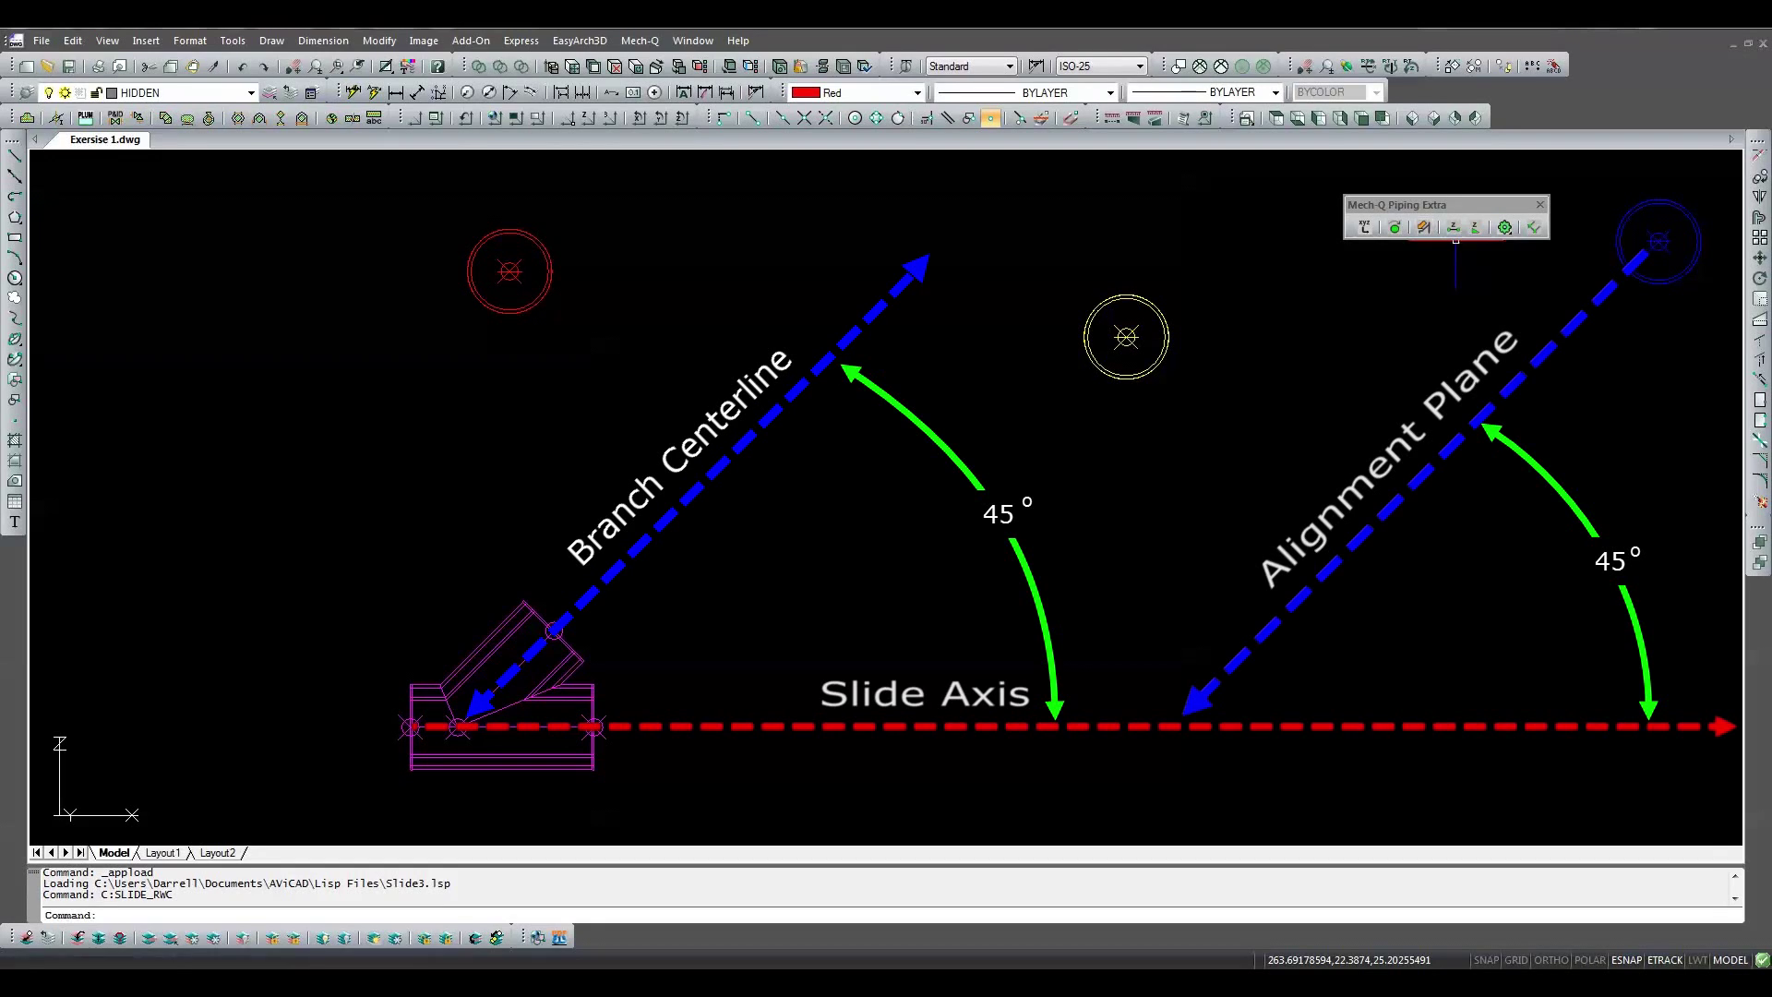
Step: Slide the magenta lateral along its run axis so its 45° branch end aligns with the centre of the blue pipe
{"action": "left_click", "coordinate": [1454, 228]}
{"action": "left_click", "coordinate": [561, 633]}
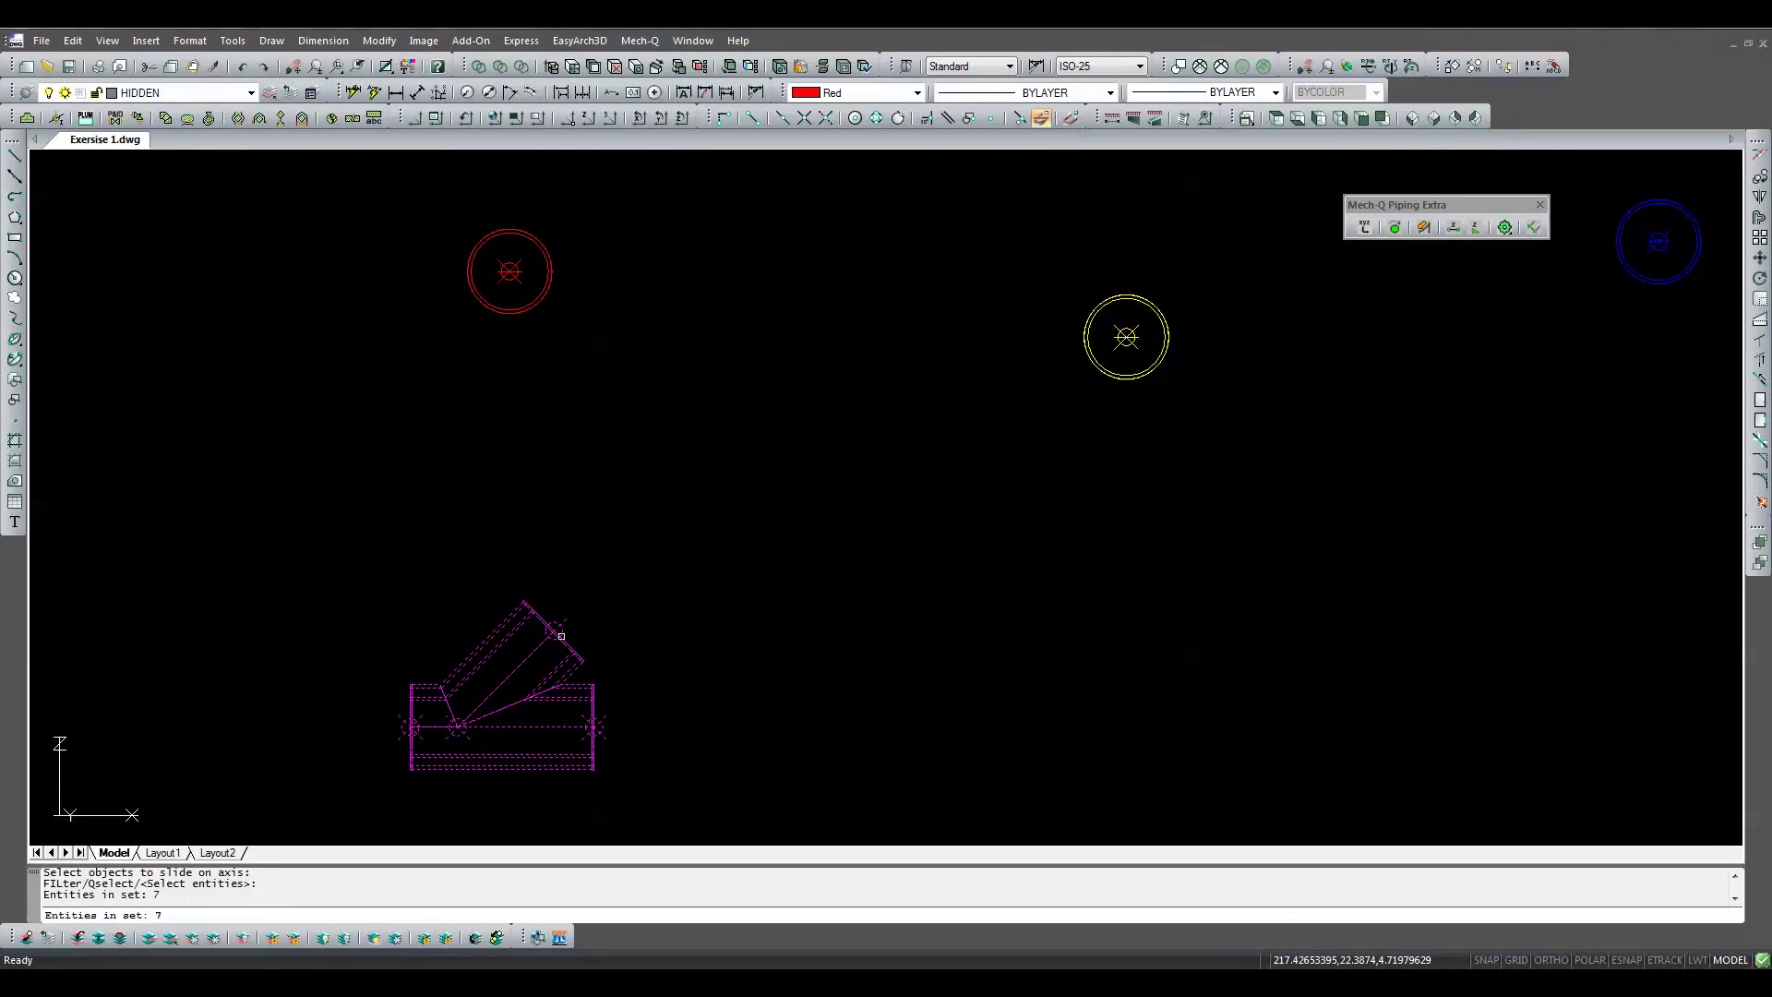
{"action": "key", "text": "Return"}
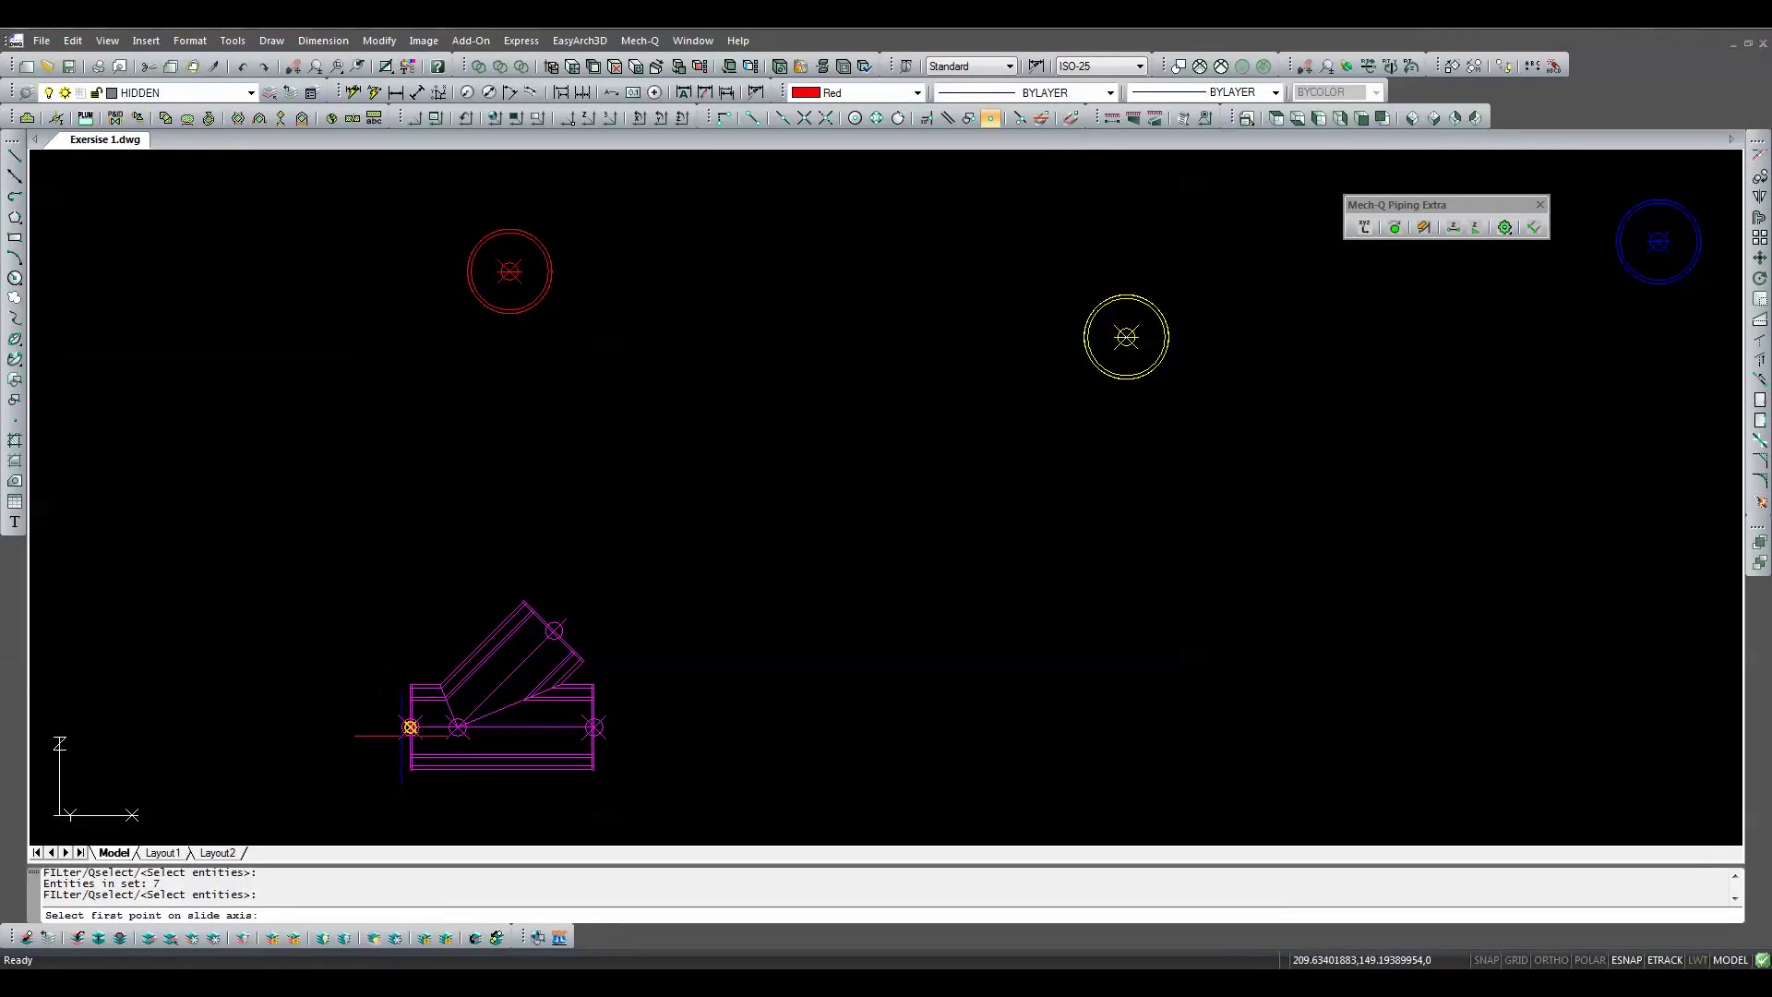
{"action": "left_click", "coordinate": [411, 727]}
{"action": "left_click", "coordinate": [457, 727]}
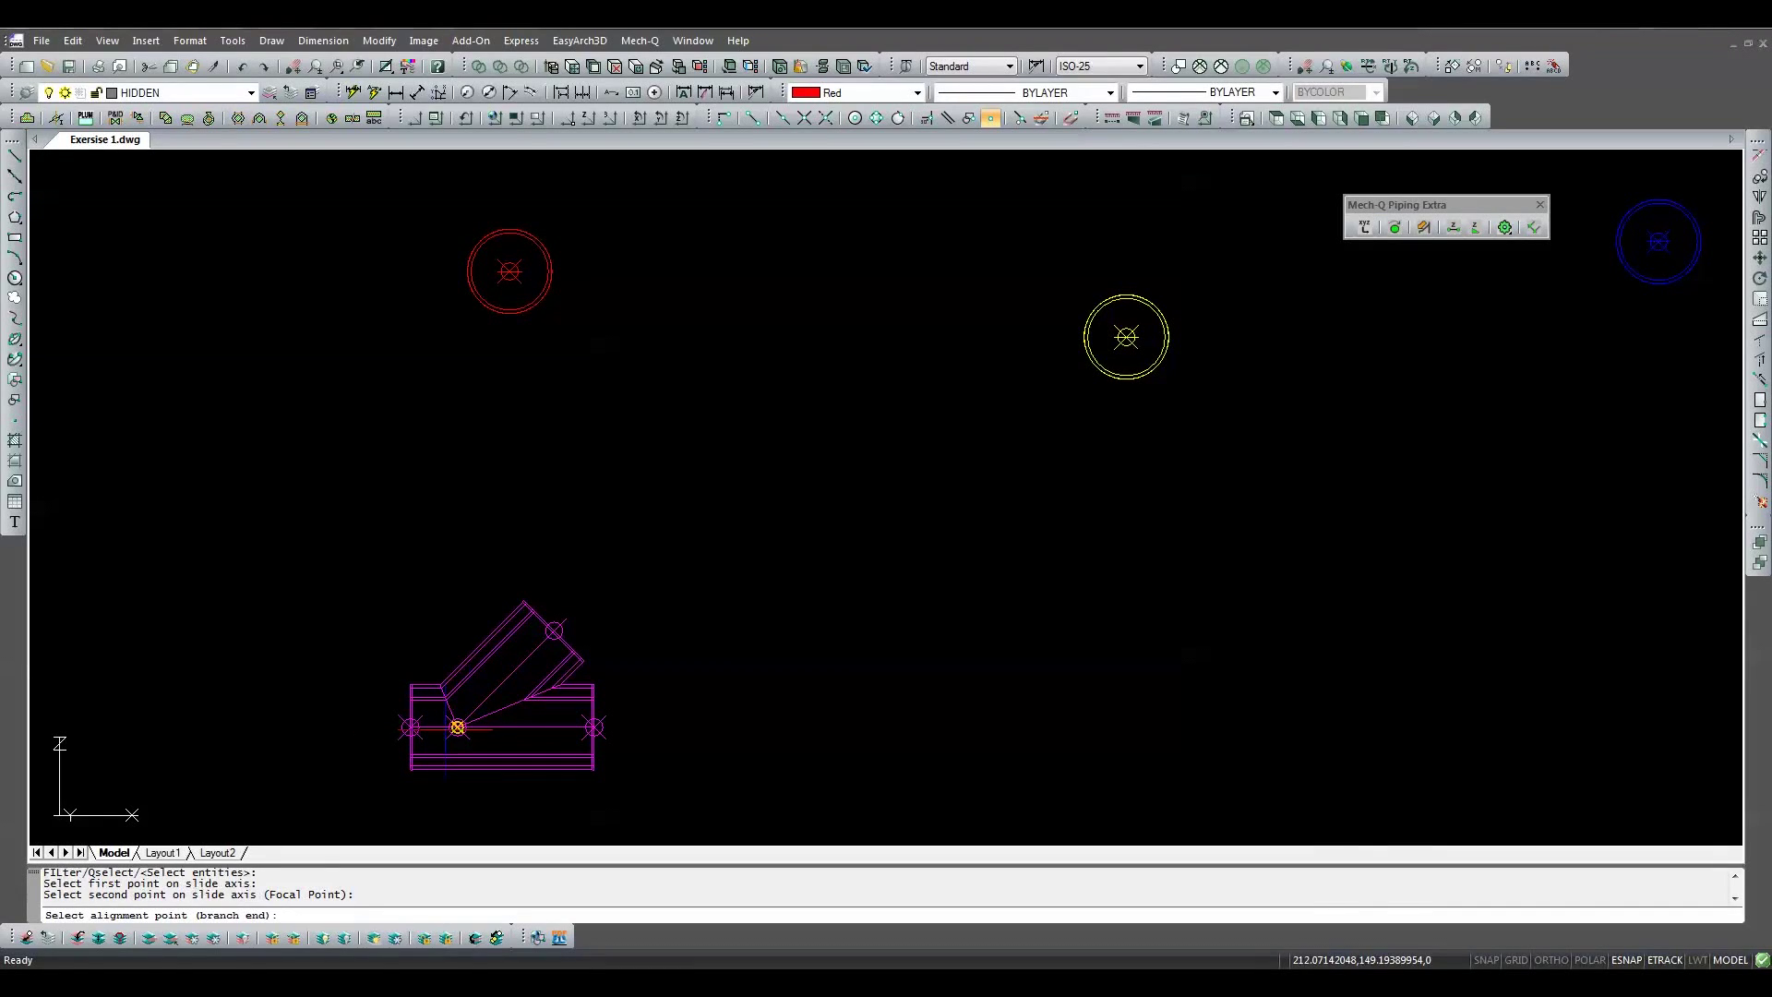
{"action": "left_click", "coordinate": [554, 630]}
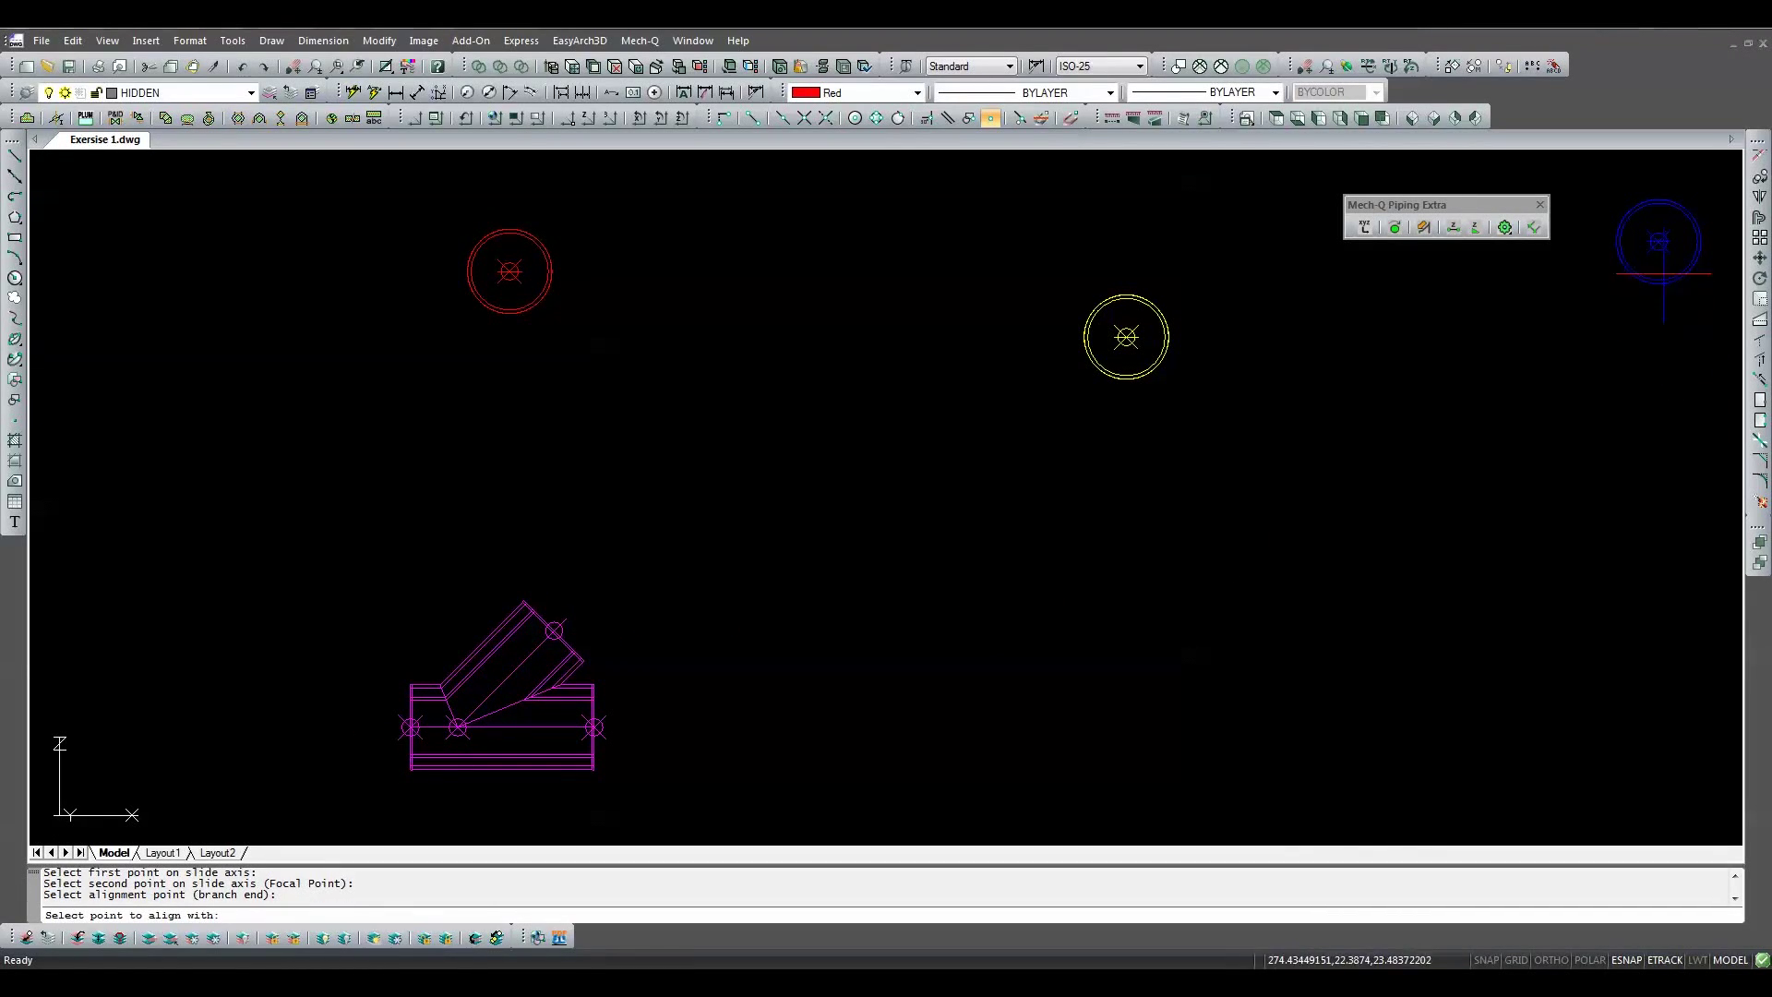
{"action": "left_click", "coordinate": [1658, 240]}
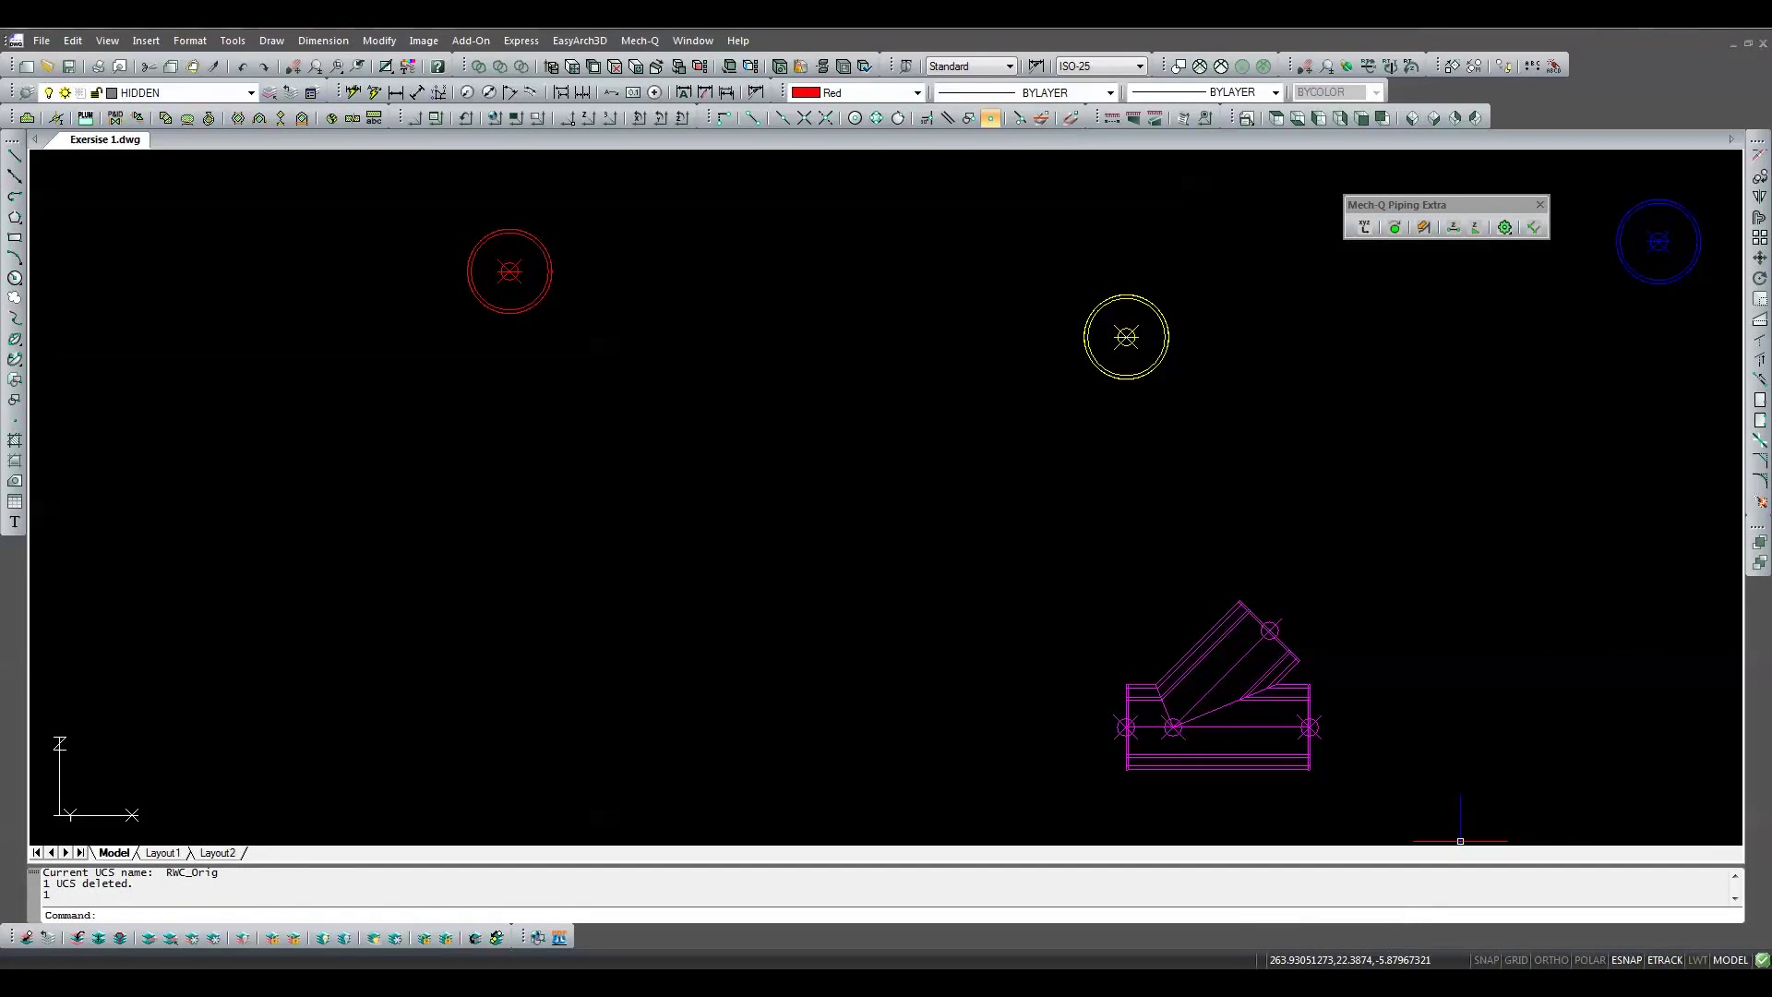
Step: Slide the magenta lateral along its run axis so its branch end aligns with the centre of the red pipe
{"action": "left_click", "coordinate": [1426, 229]}
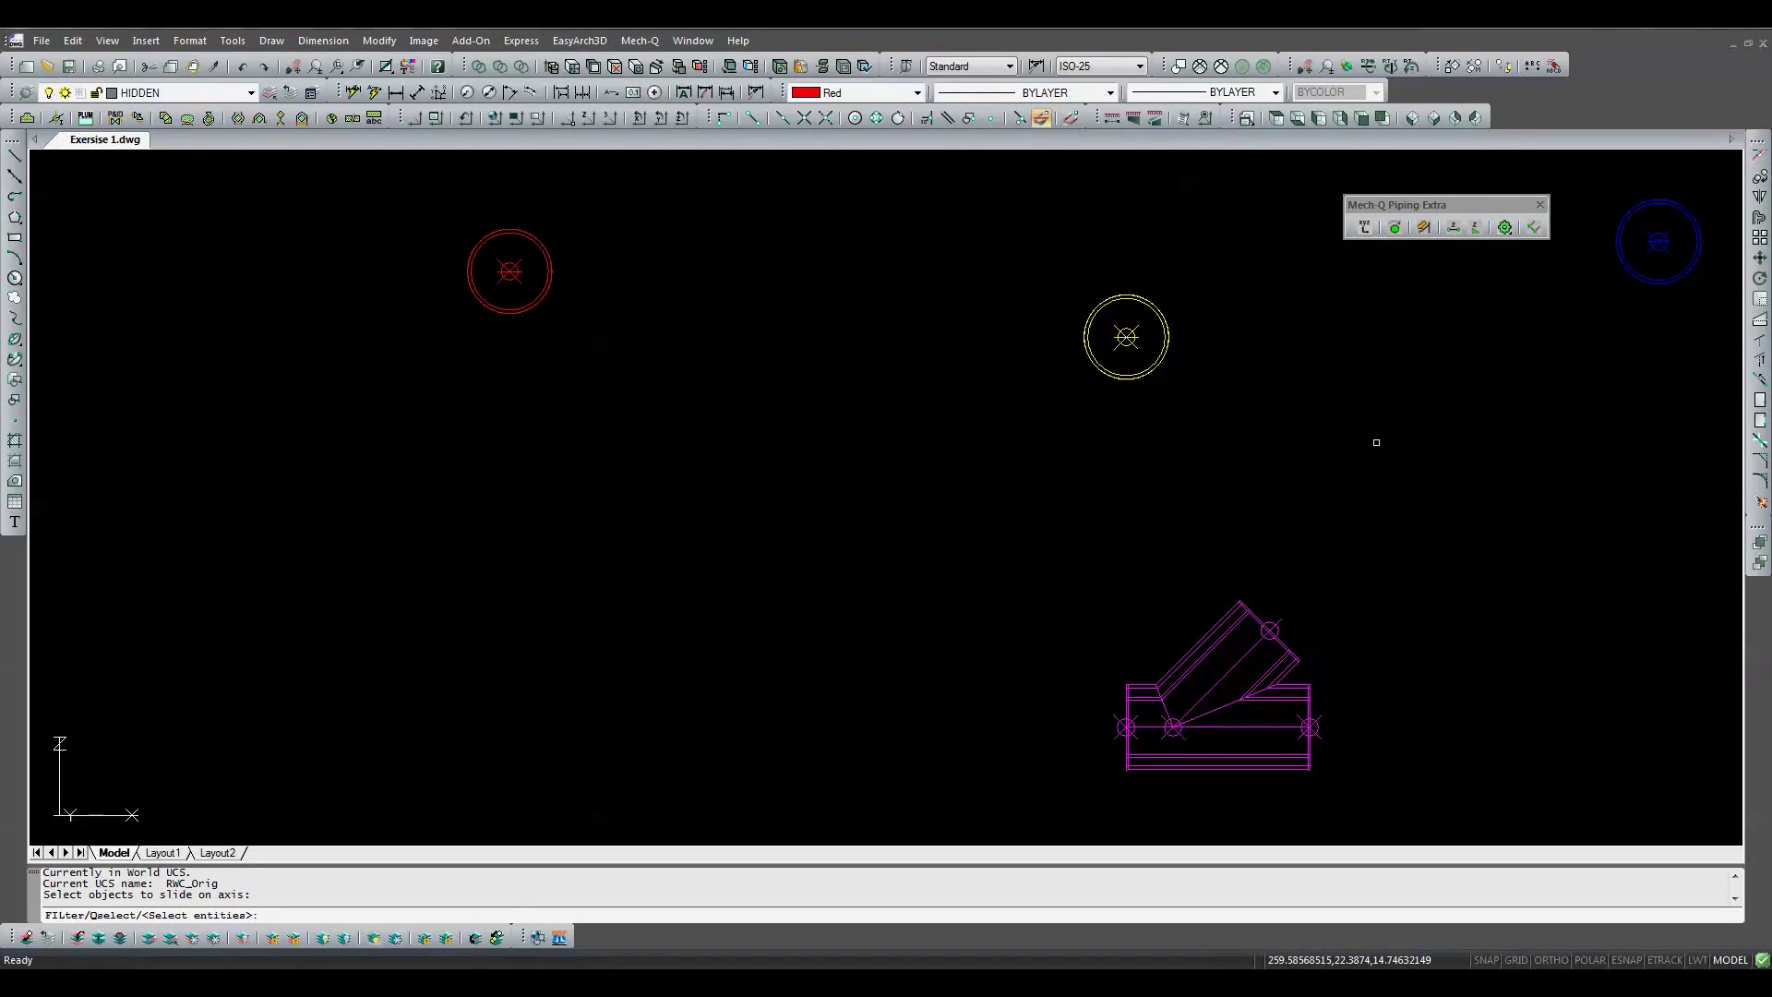
{"action": "left_click", "coordinate": [1204, 579]}
{"action": "key", "text": "Return"}
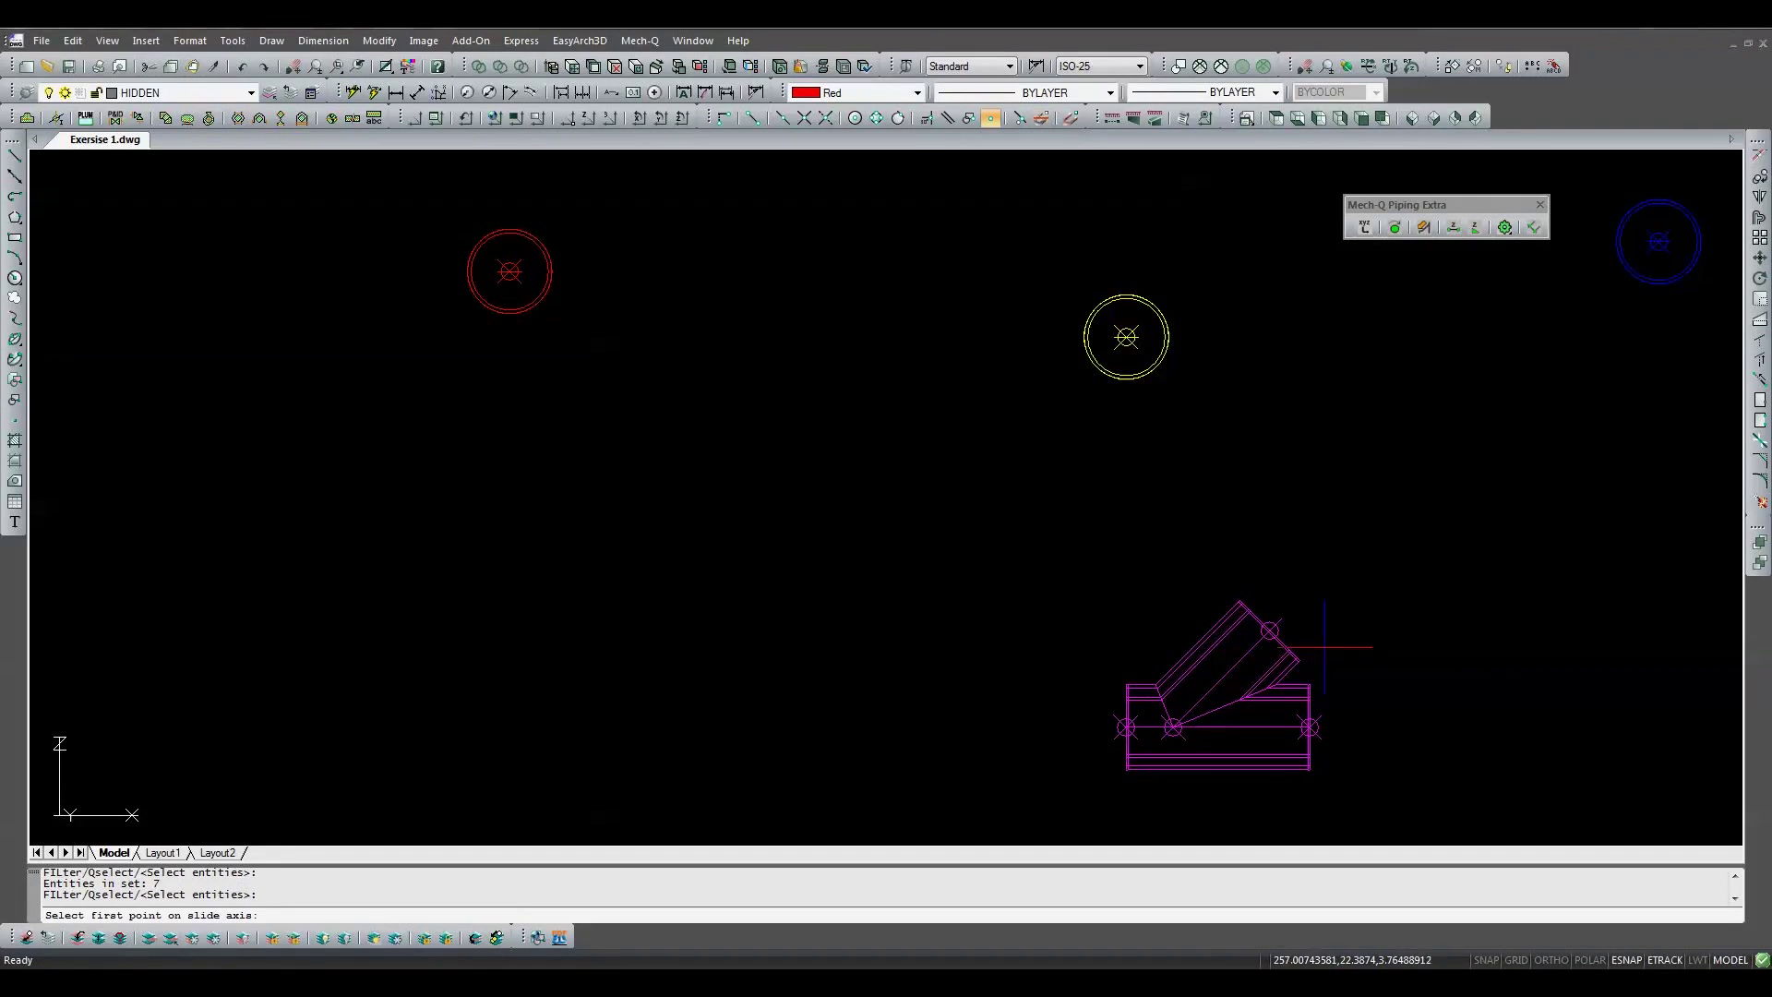
{"action": "left_click", "coordinate": [1310, 727]}
{"action": "left_click", "coordinate": [1173, 728]}
{"action": "left_click", "coordinate": [1270, 630]}
{"action": "left_click", "coordinate": [510, 270]}
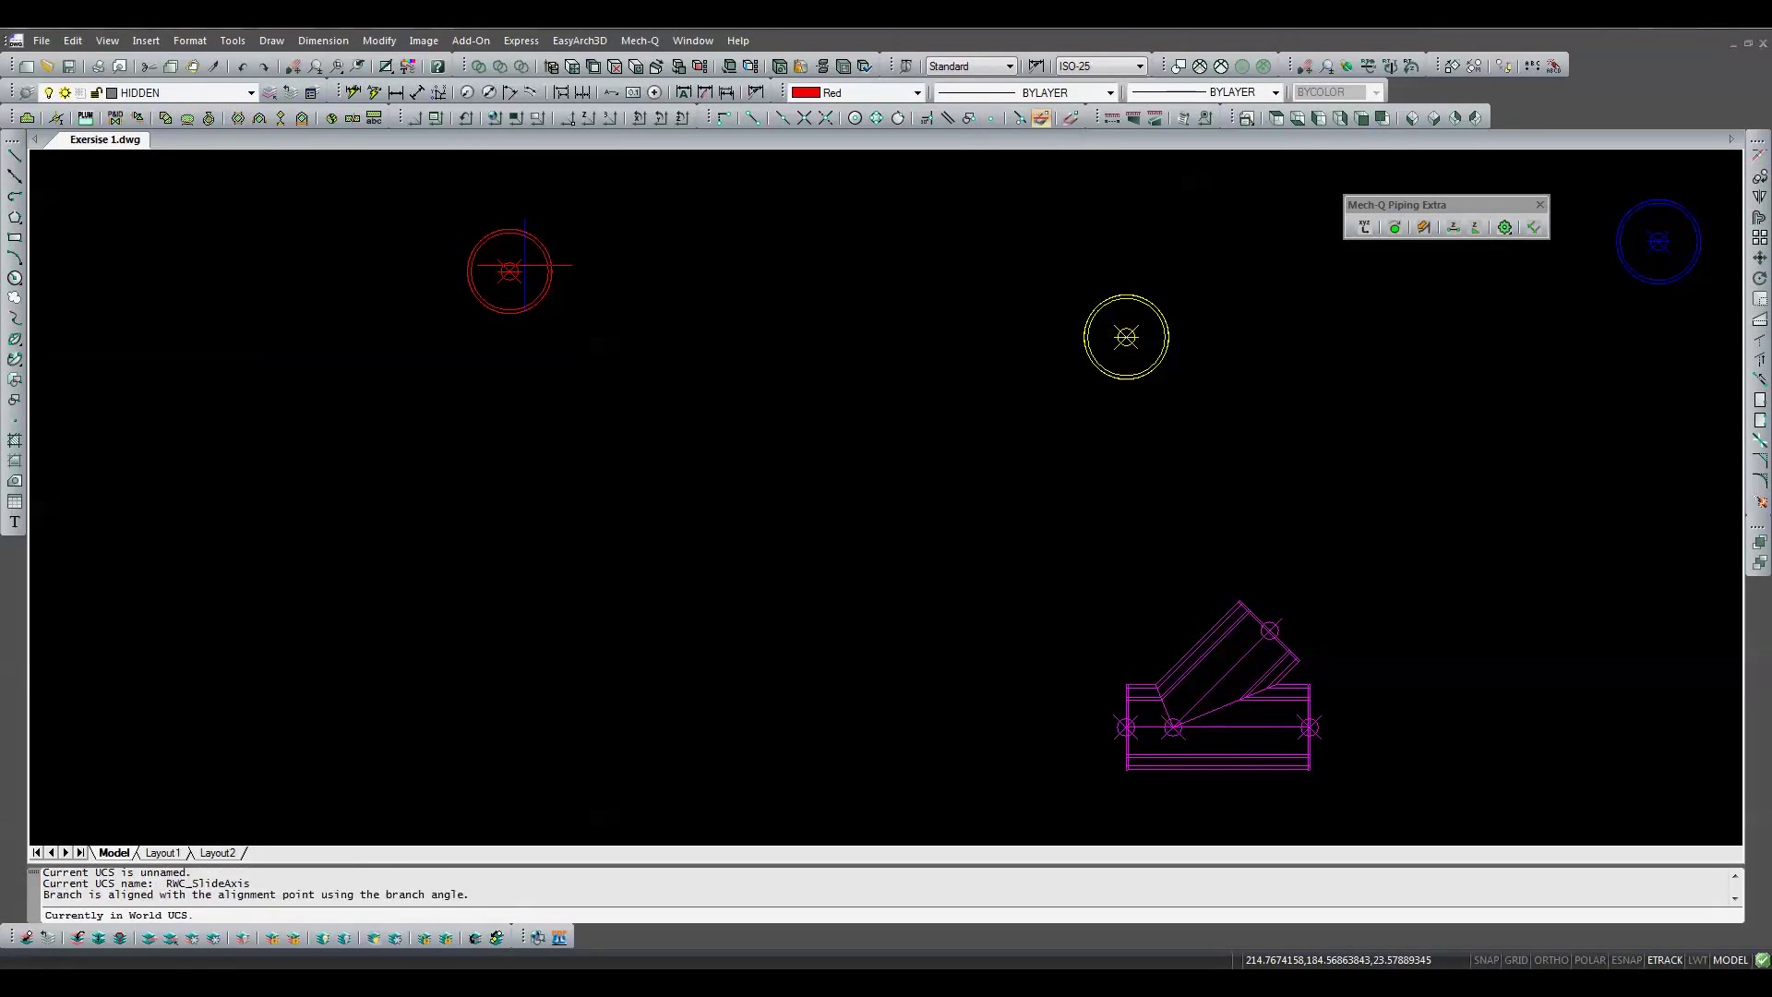
Step: Repeat the slide on the magenta lateral, aligning its branch end with the centre of the yellow pipe
{"action": "key", "text": "Return"}
{"action": "left_click_drag", "start_coordinate": [227, 652], "coordinate": [32, 780]}
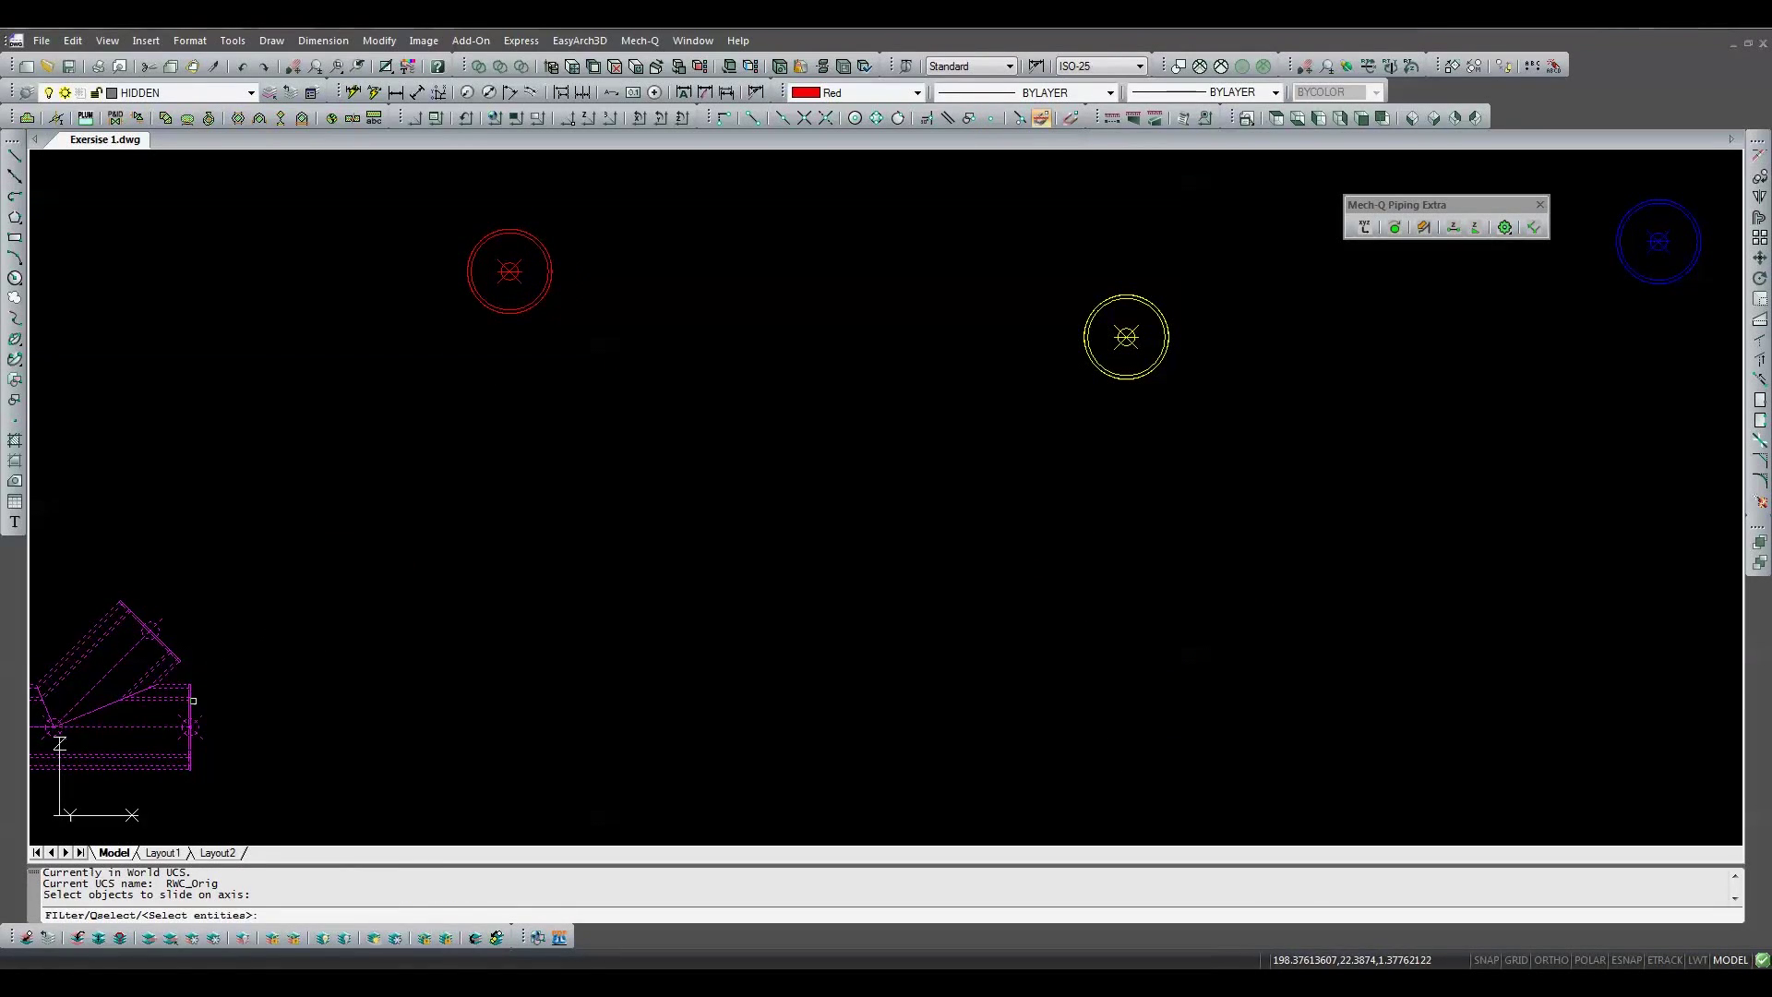
{"action": "key", "text": "Return"}
{"action": "left_click", "coordinate": [190, 727]}
{"action": "left_click", "coordinate": [54, 726]}
{"action": "left_click", "coordinate": [150, 630]}
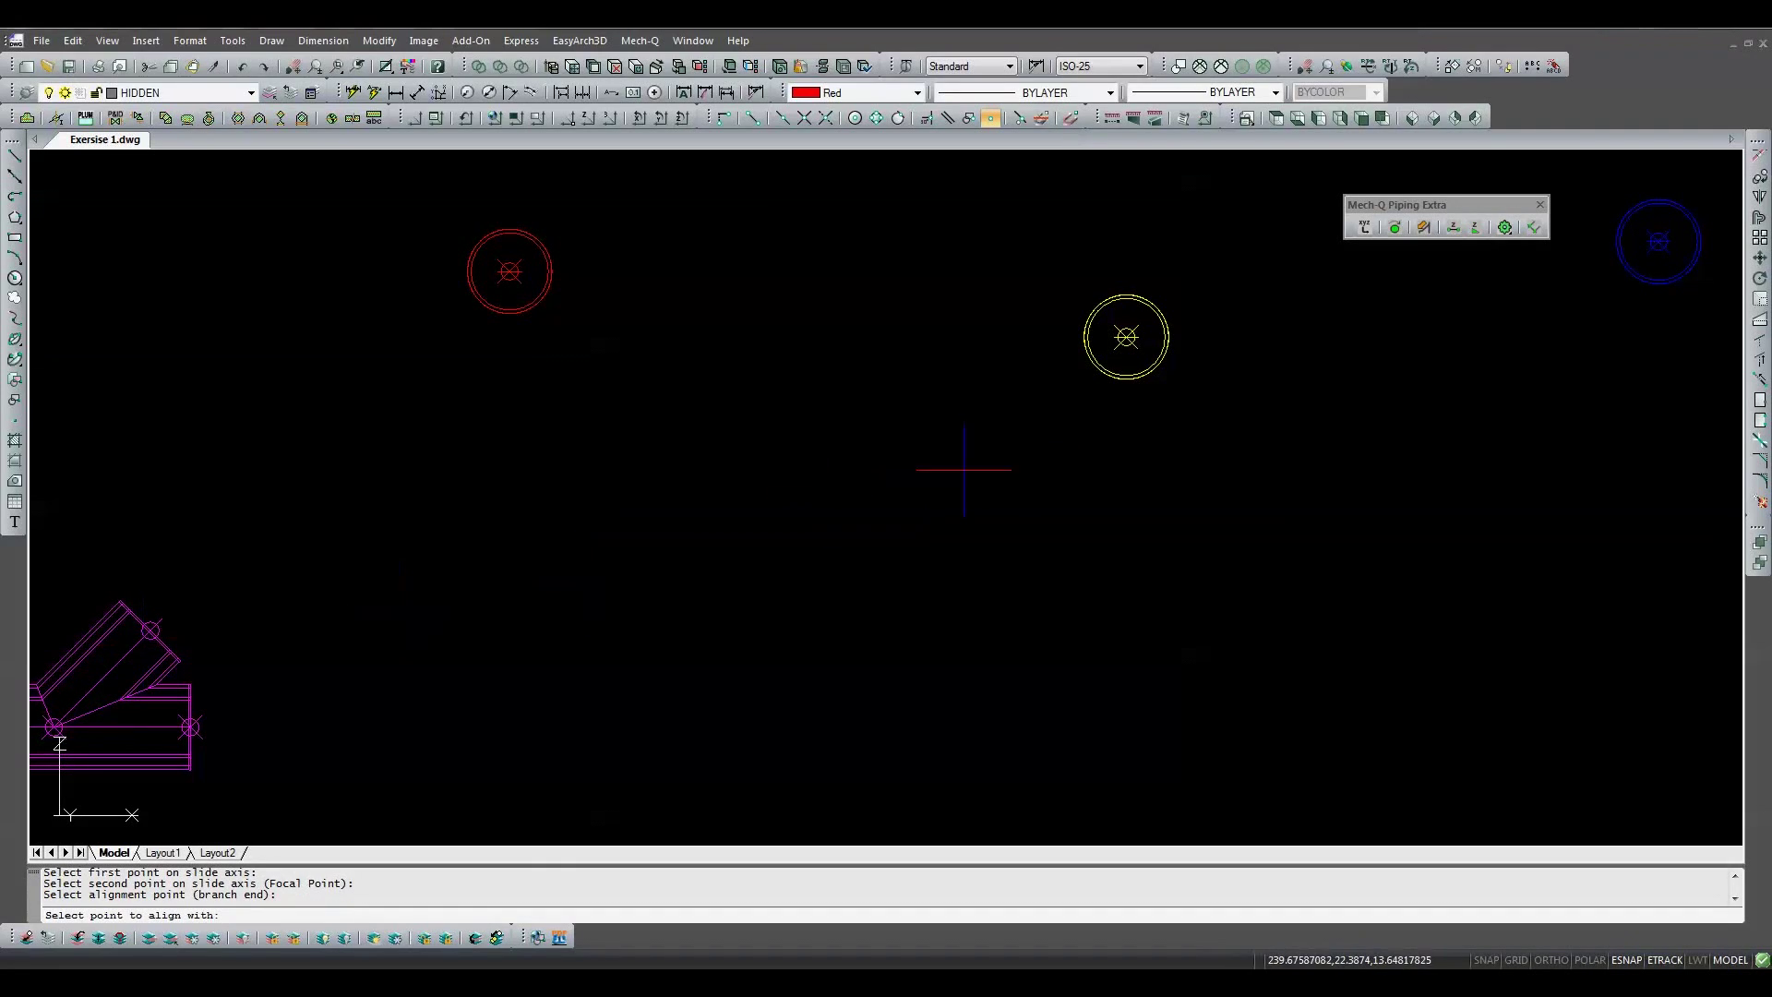
{"action": "left_click", "coordinate": [1126, 336]}
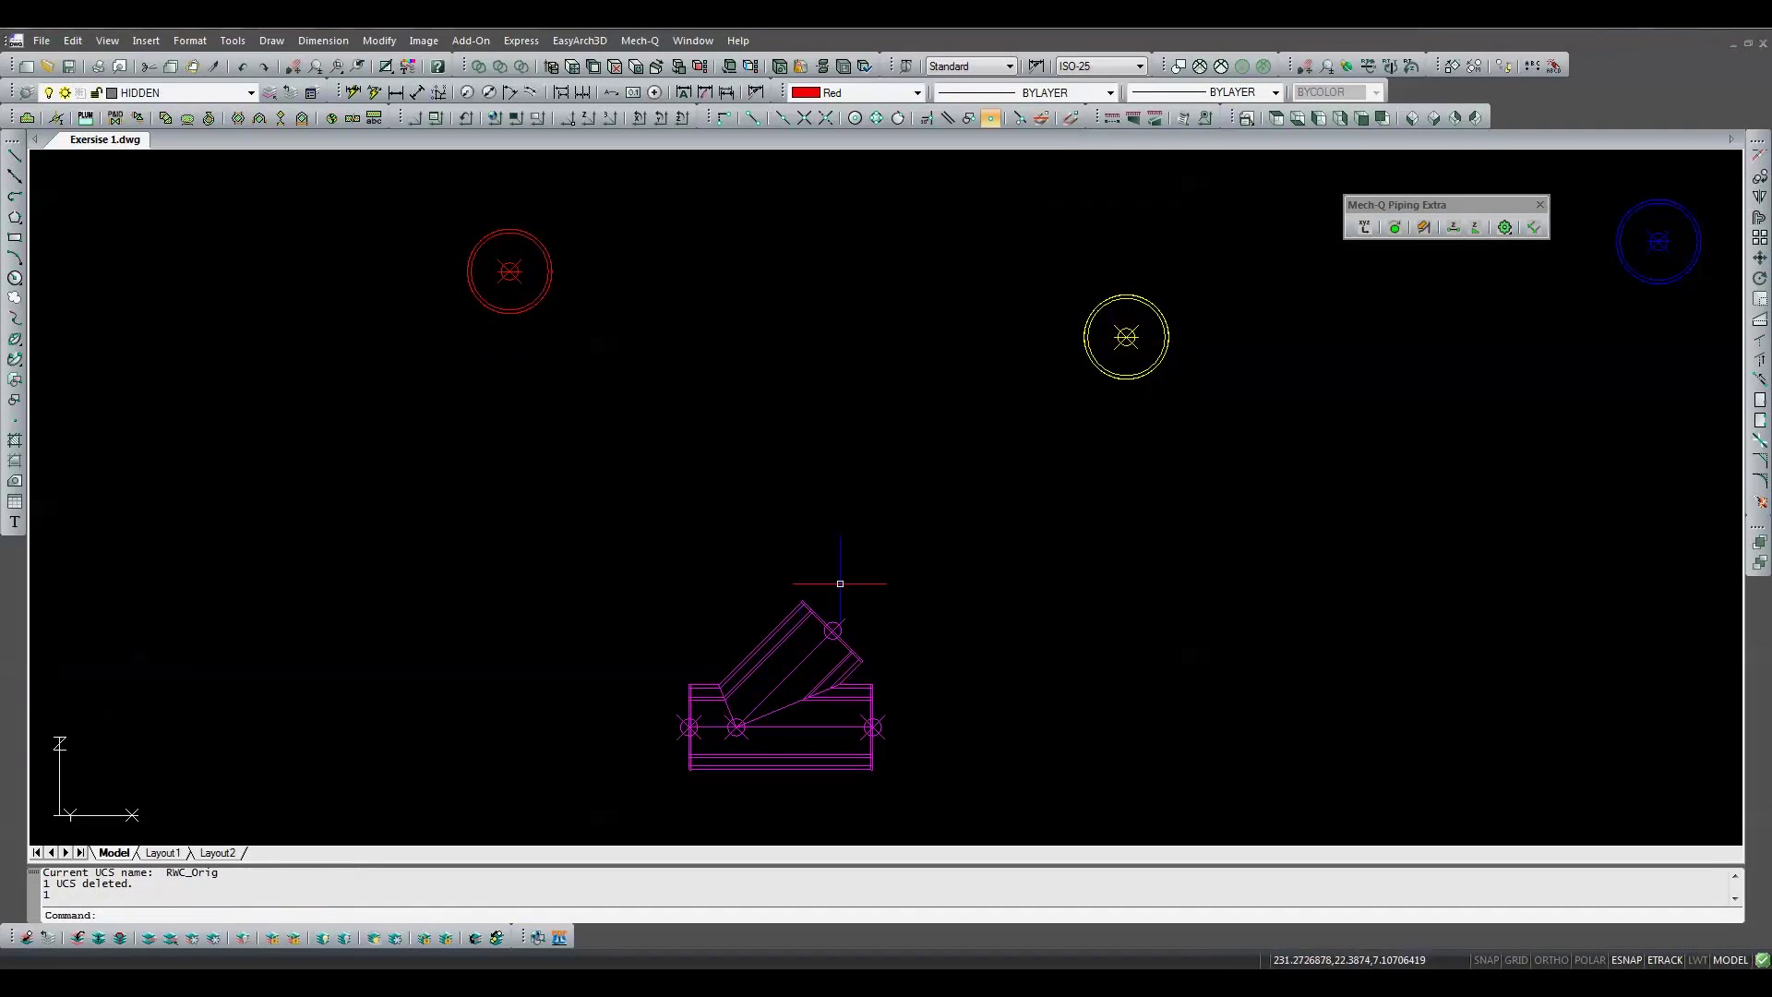
Step: Repeat the slide on the magenta lateral, aligning its branch end with the centre of the blue pipe again
{"action": "key", "text": "Return"}
{"action": "left_click", "coordinate": [827, 622]}
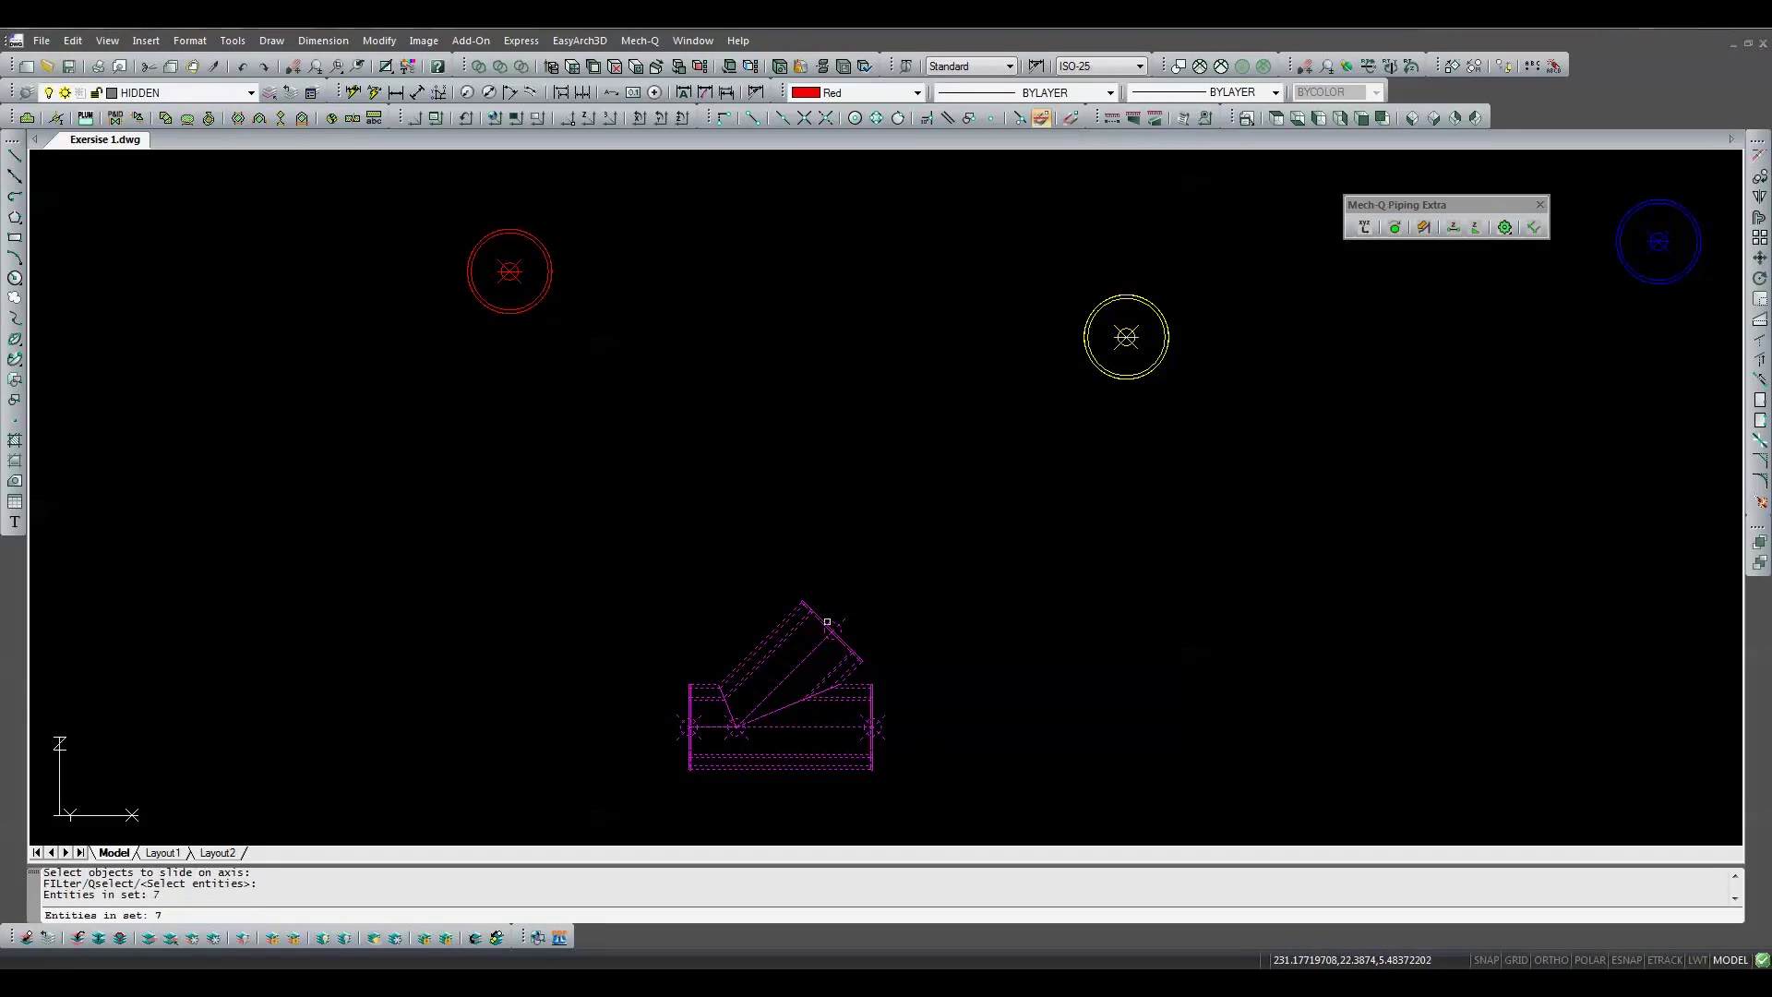
{"action": "key", "text": "Return"}
{"action": "left_click", "coordinate": [689, 727]}
{"action": "left_click", "coordinate": [737, 726]}
{"action": "left_click", "coordinate": [818, 634]}
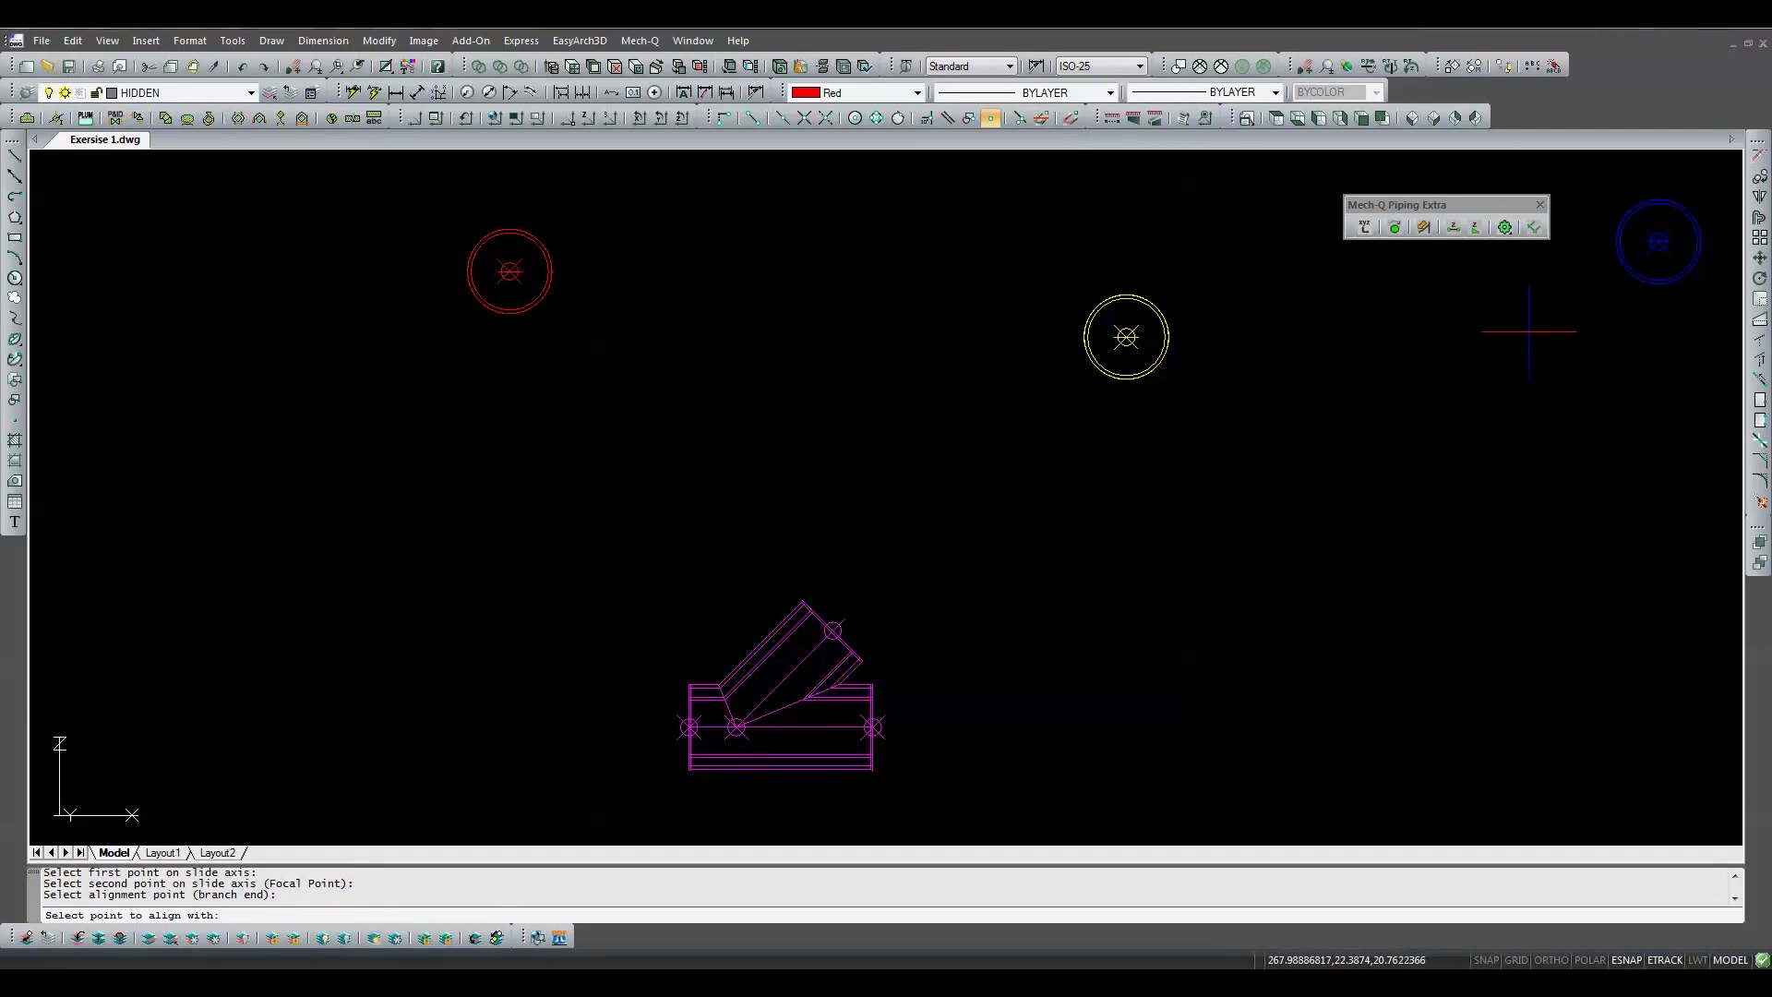
{"action": "left_click", "coordinate": [1658, 243]}
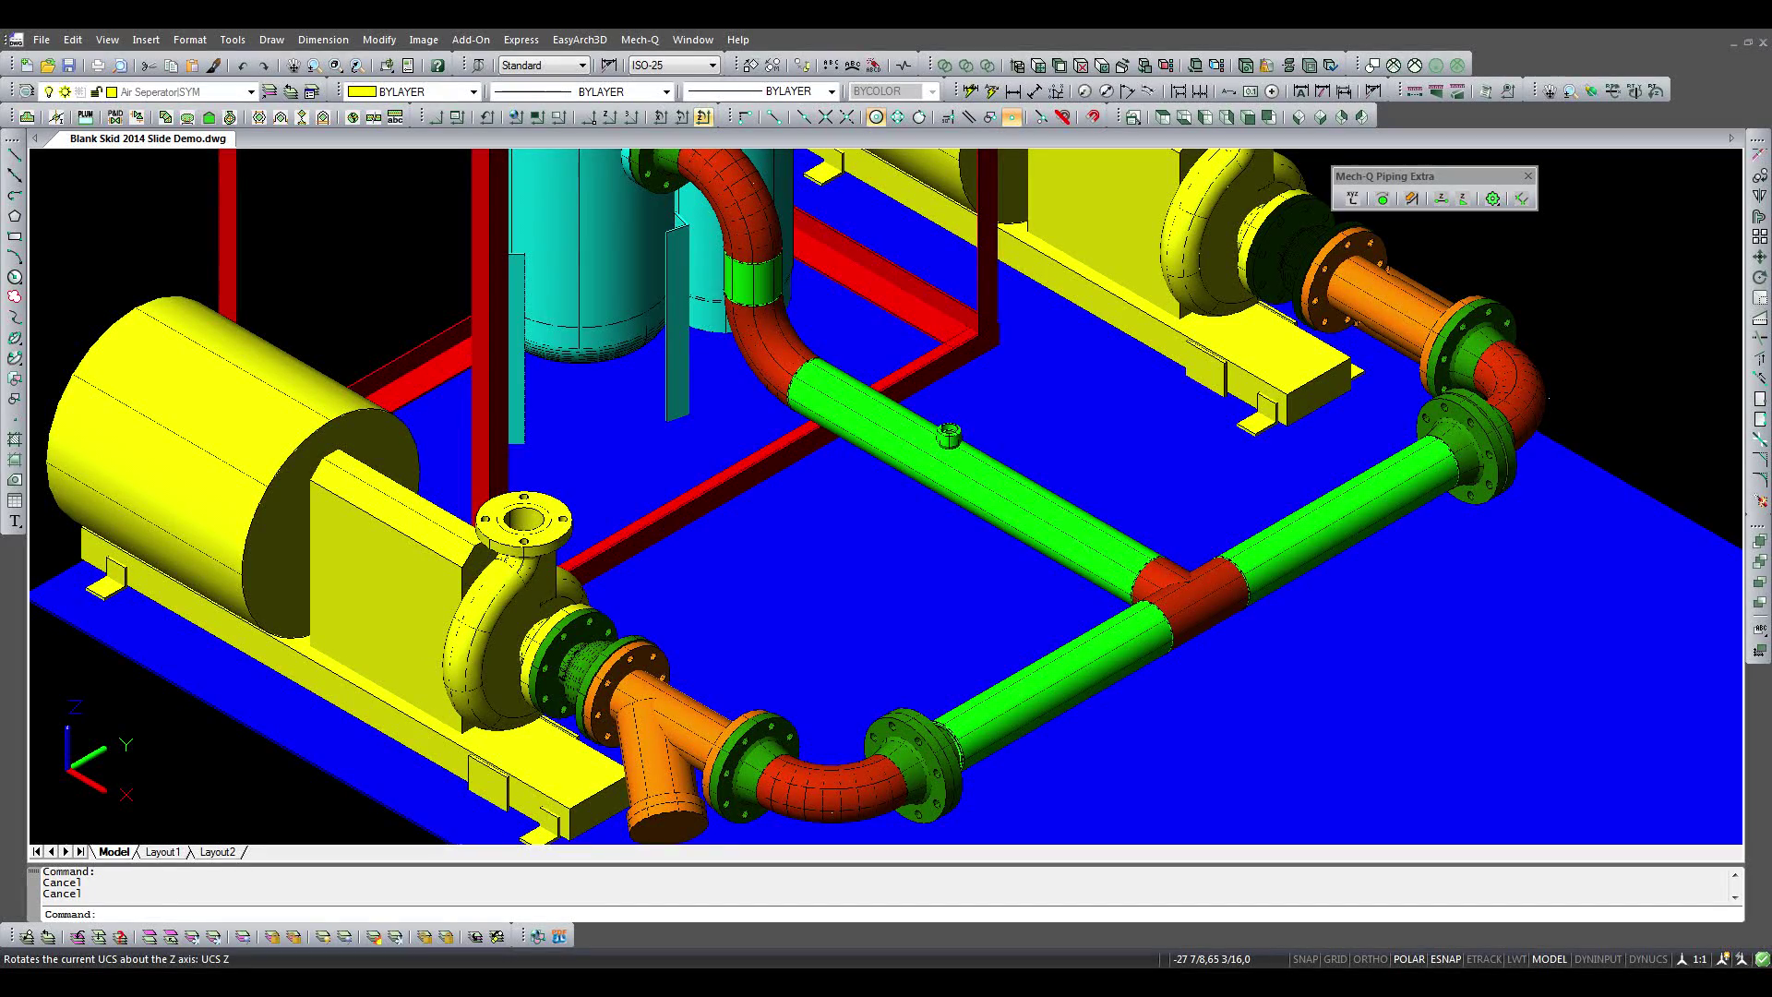
Step: Delete the connecting piping and slide the red tee along the axis between the pump flanges, aligning its branch with the vessel elbow's open end, entering 12
{"action": "key", "text": "Delete"}
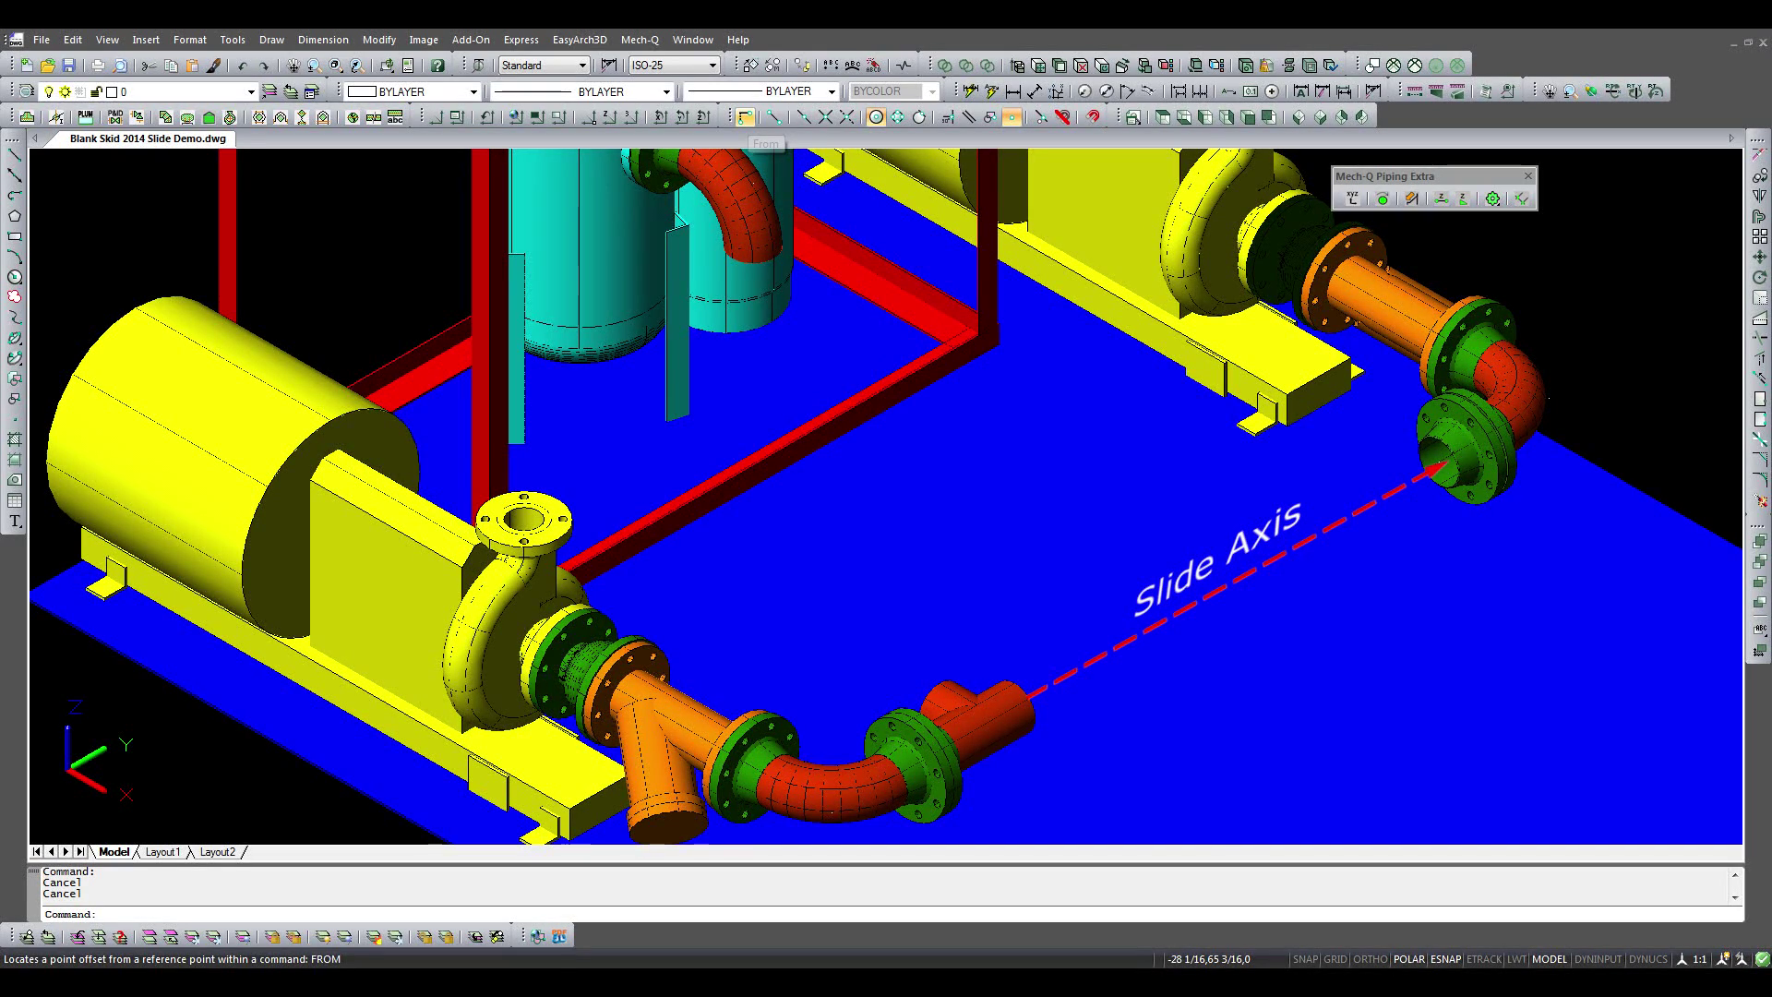
{"action": "left_click", "coordinate": [1412, 201]}
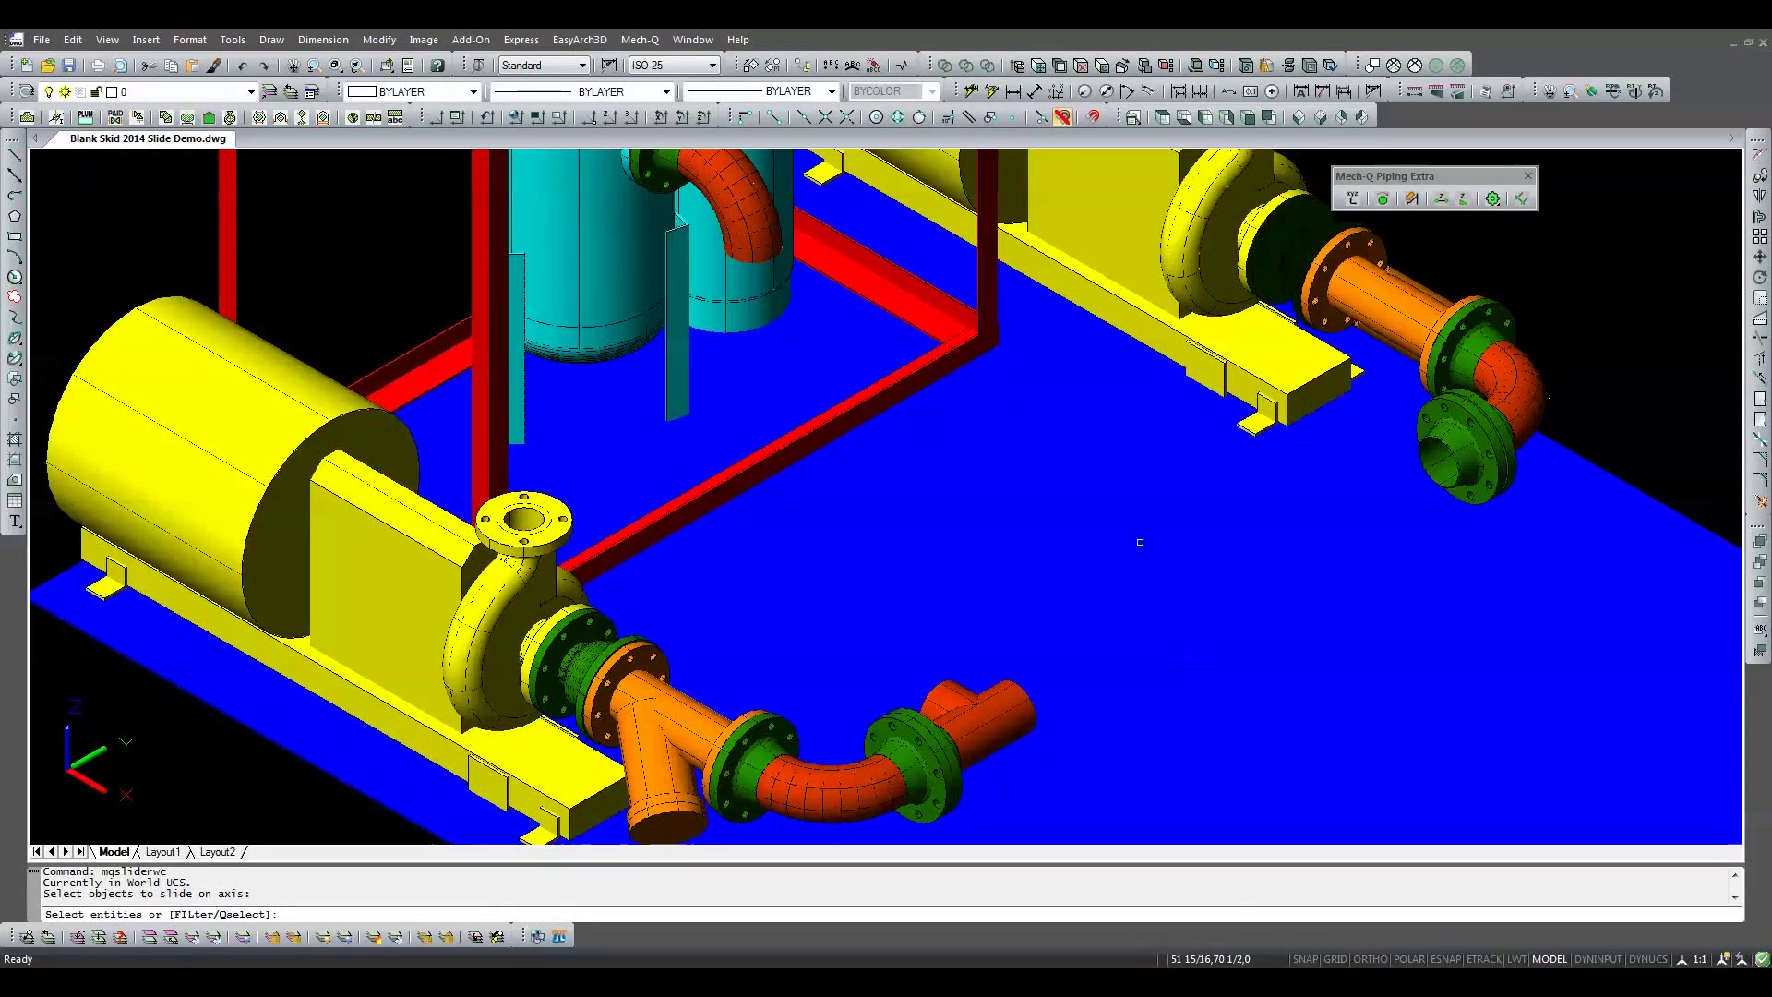
{"action": "left_click", "coordinate": [1021, 688]}
{"action": "key", "text": "Return"}
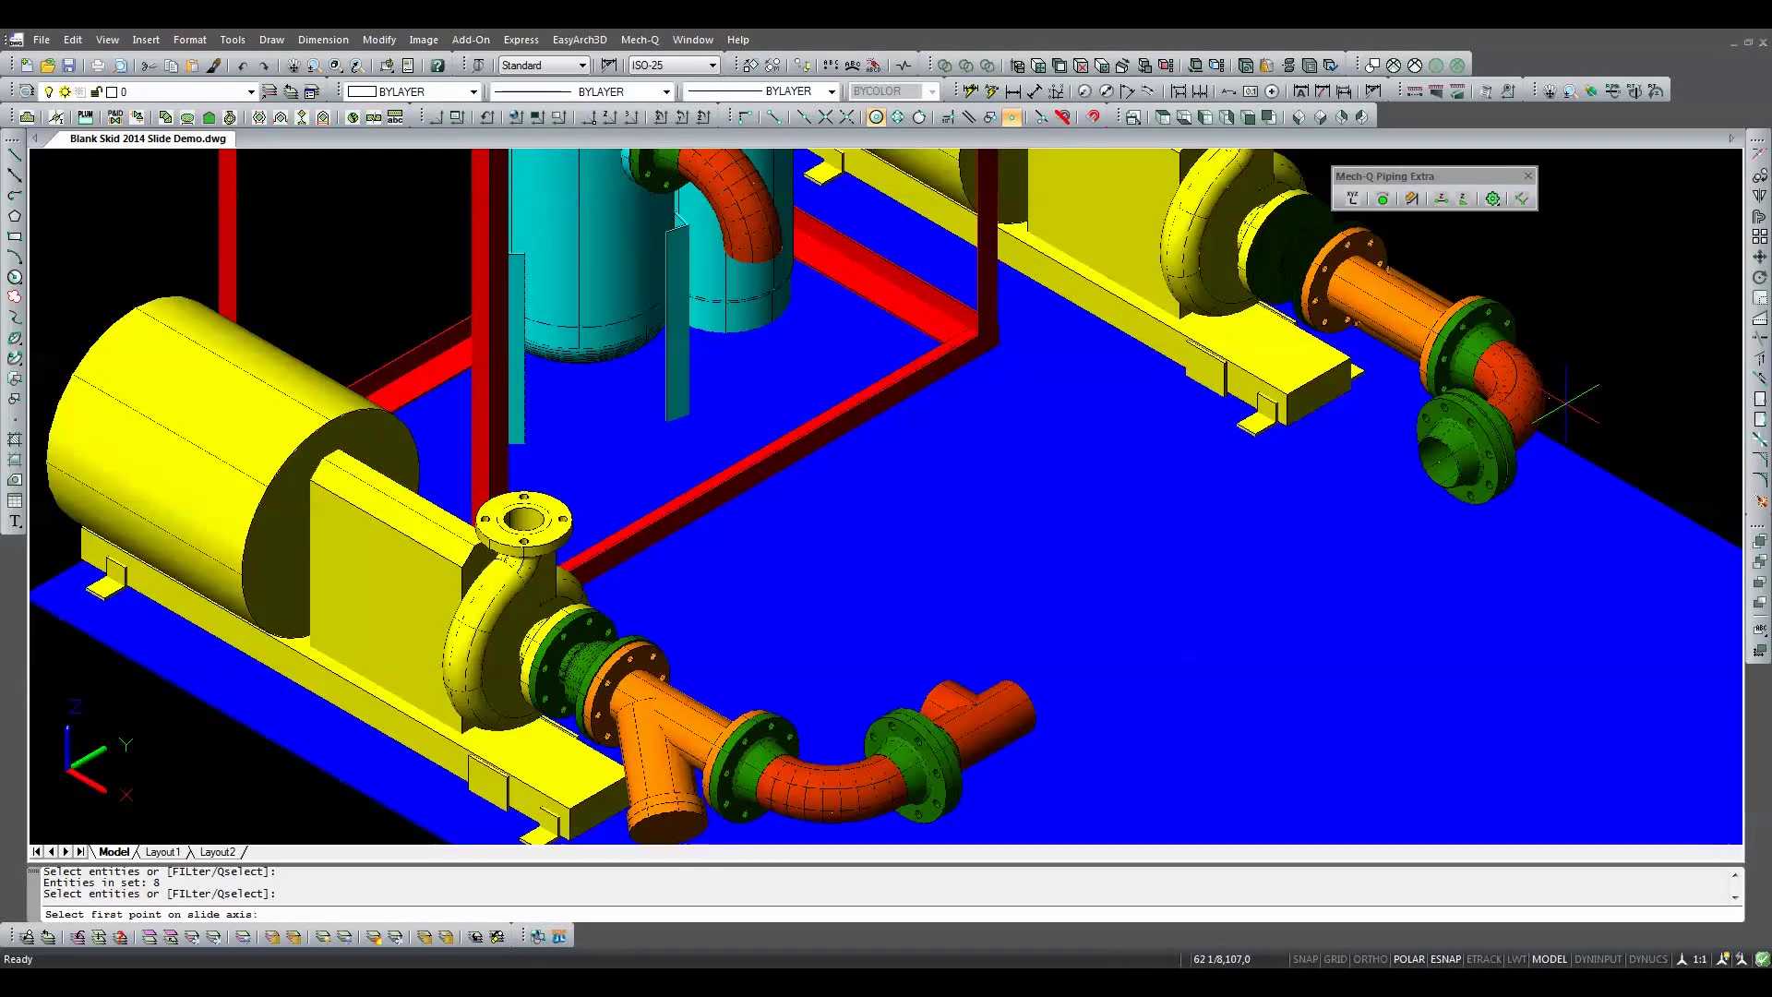
{"action": "left_click", "coordinate": [1549, 398]}
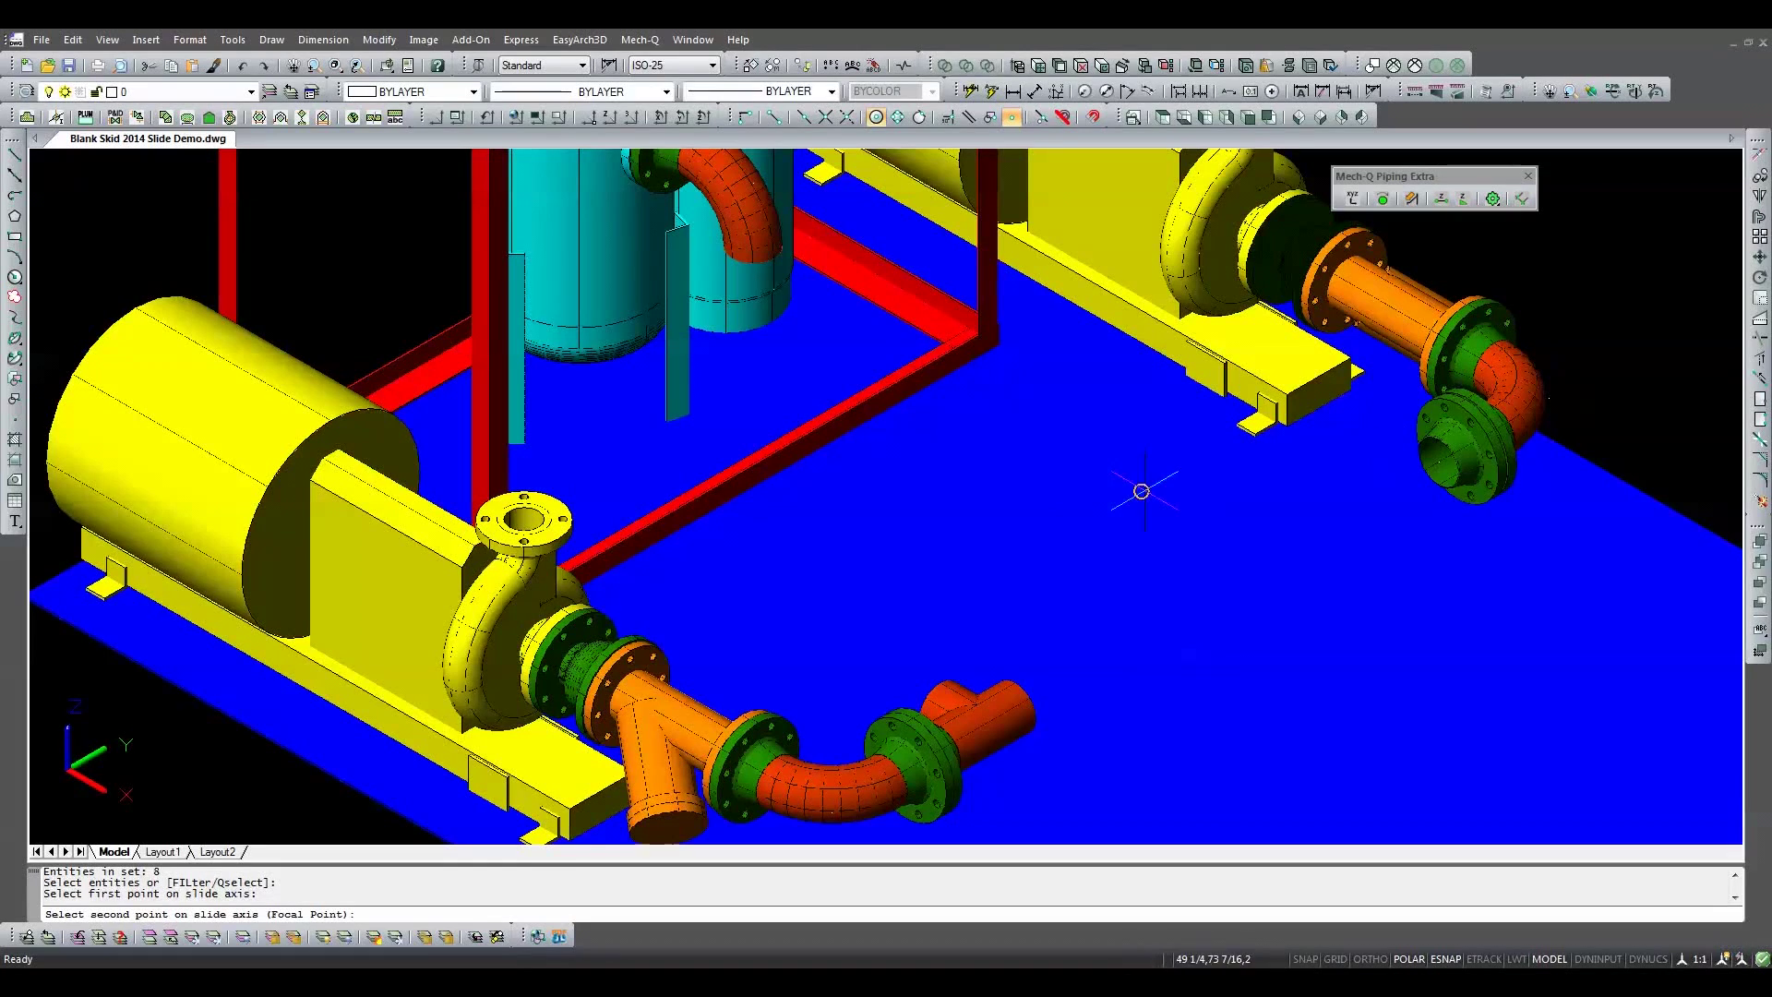
{"action": "left_click", "coordinate": [978, 728]}
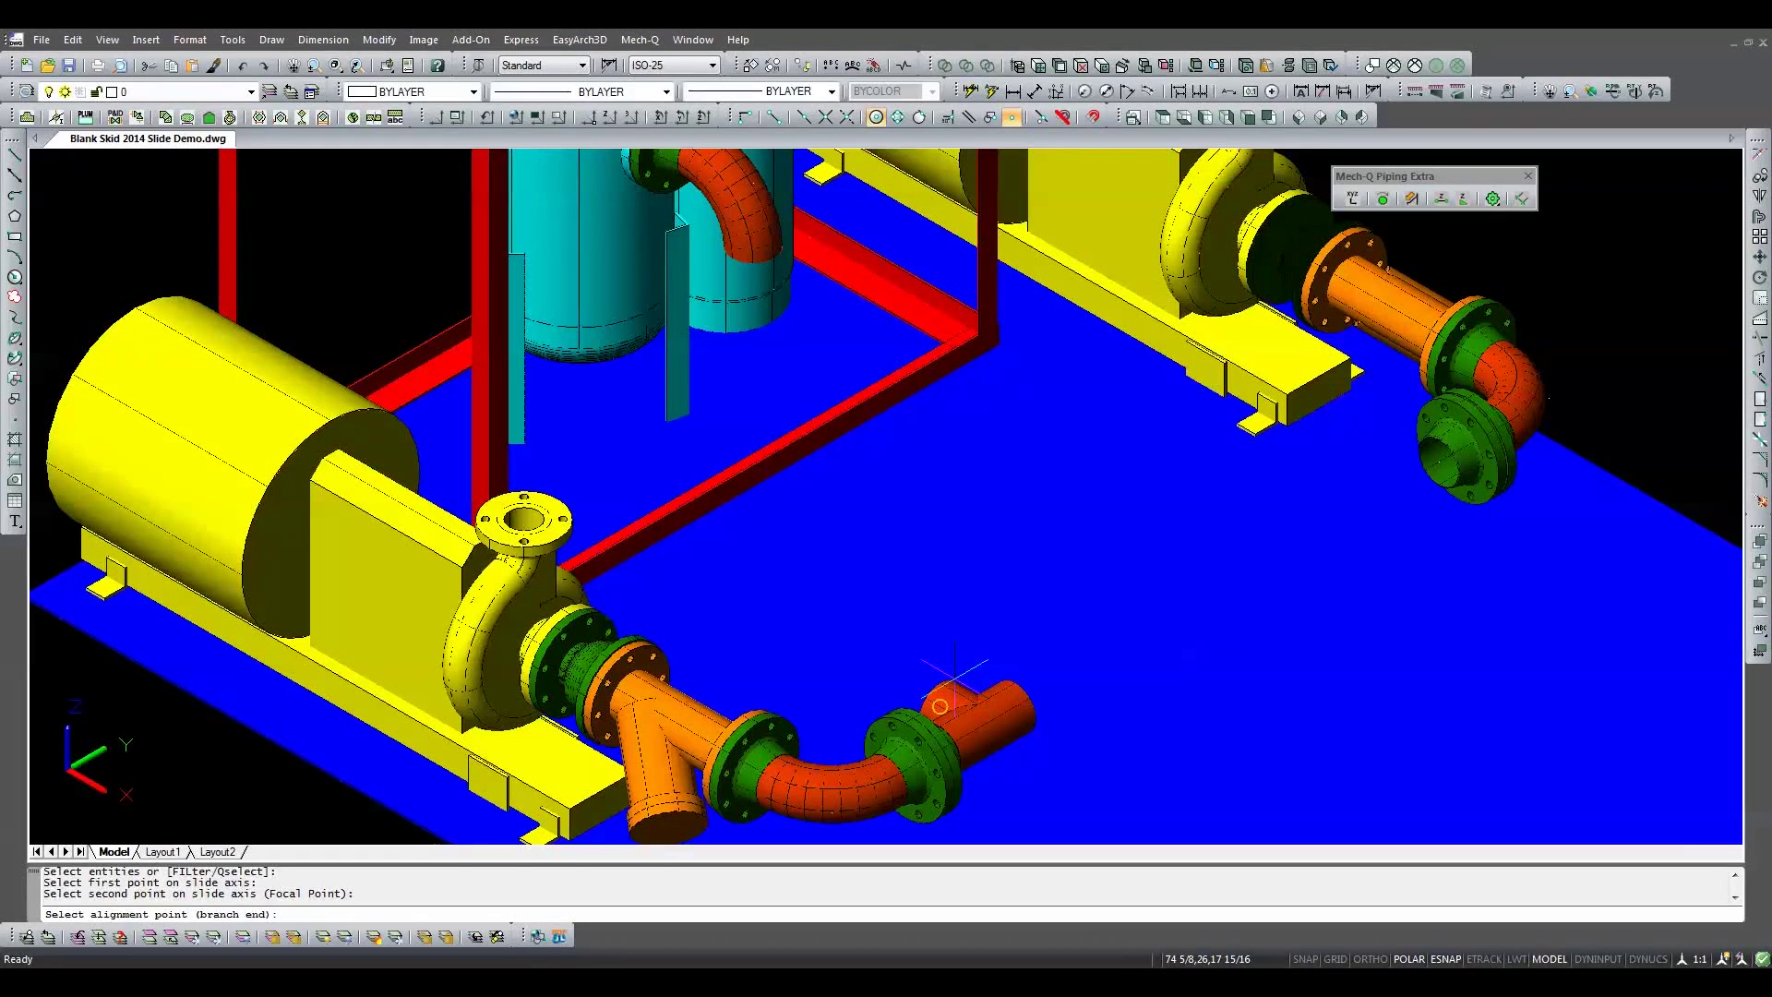
{"action": "left_click", "coordinate": [953, 683]}
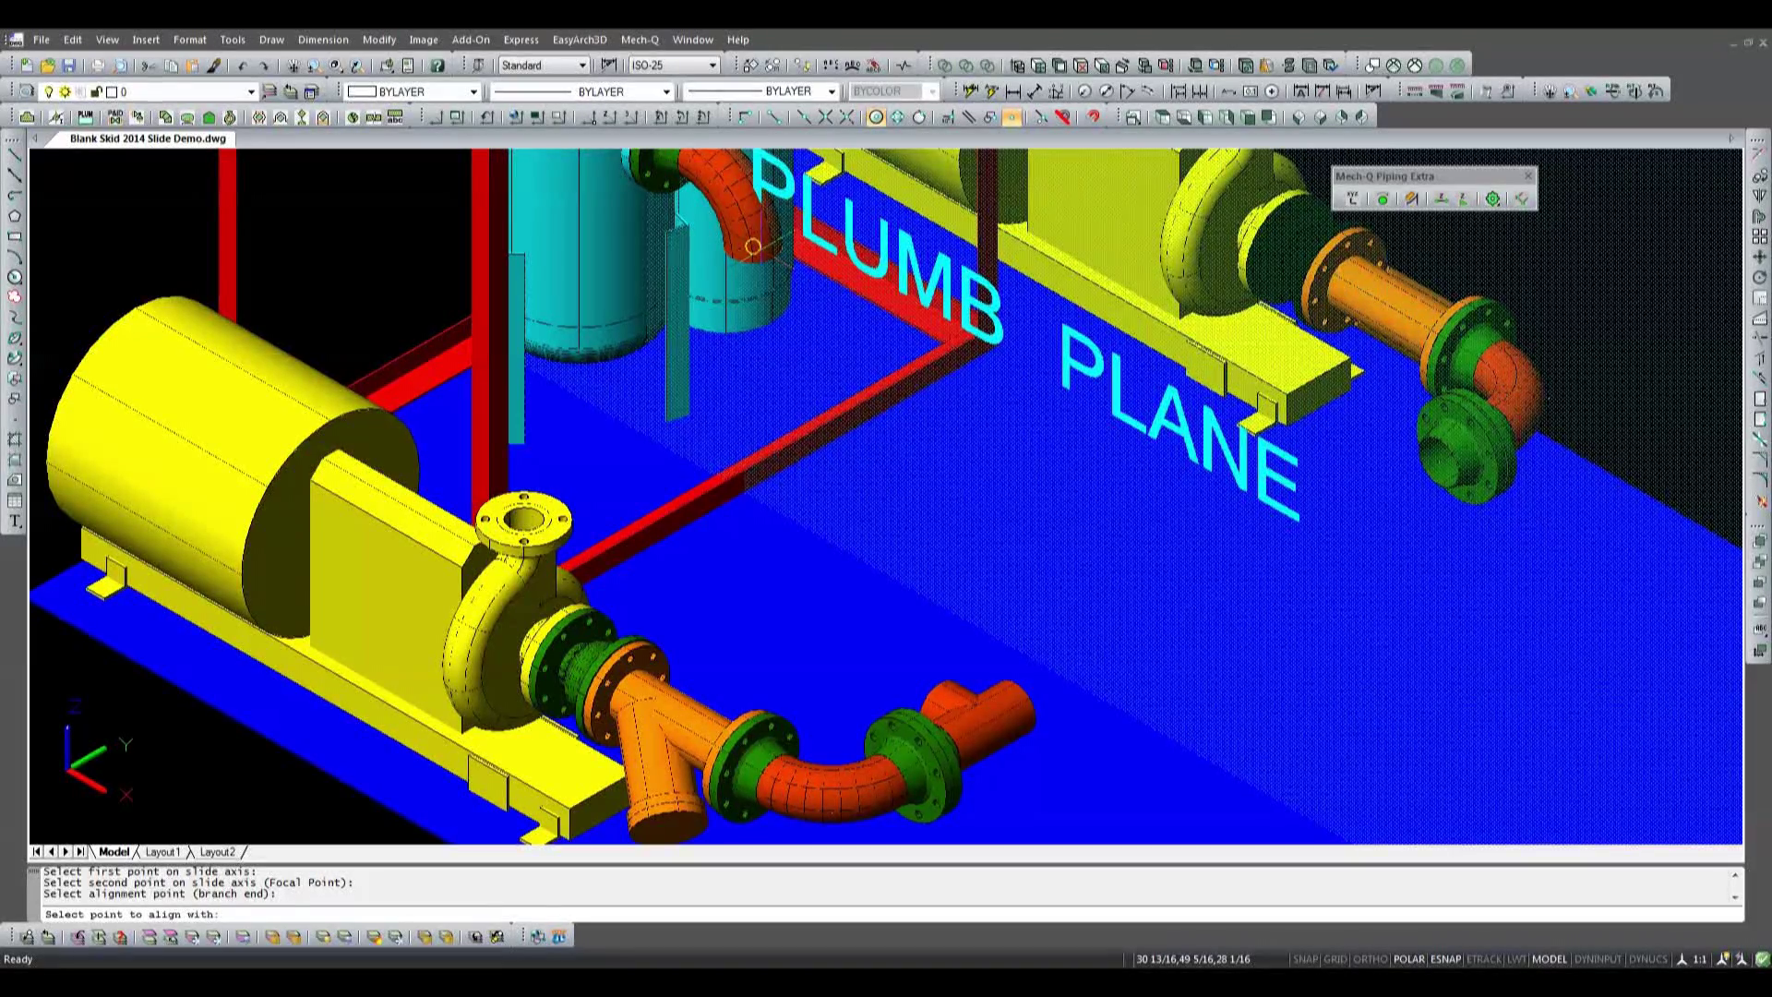
{"action": "left_click", "coordinate": [753, 247]}
{"action": "type", "text": "12"}
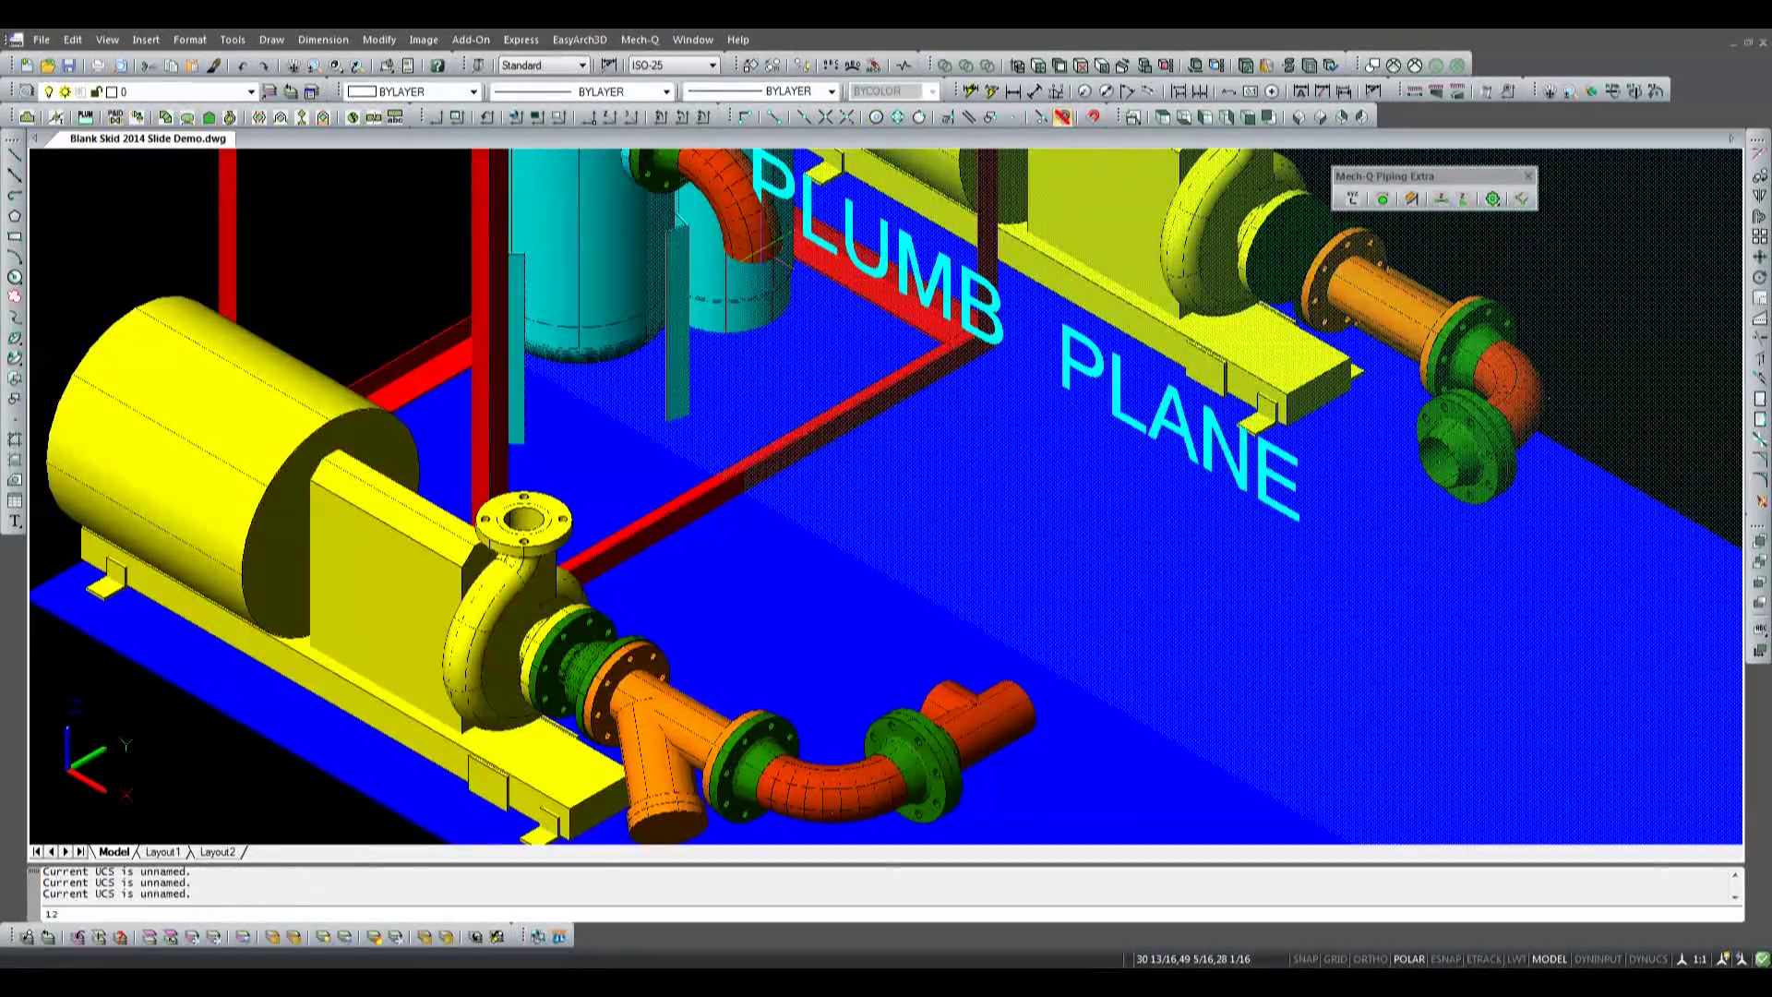
{"action": "key", "text": "Return"}
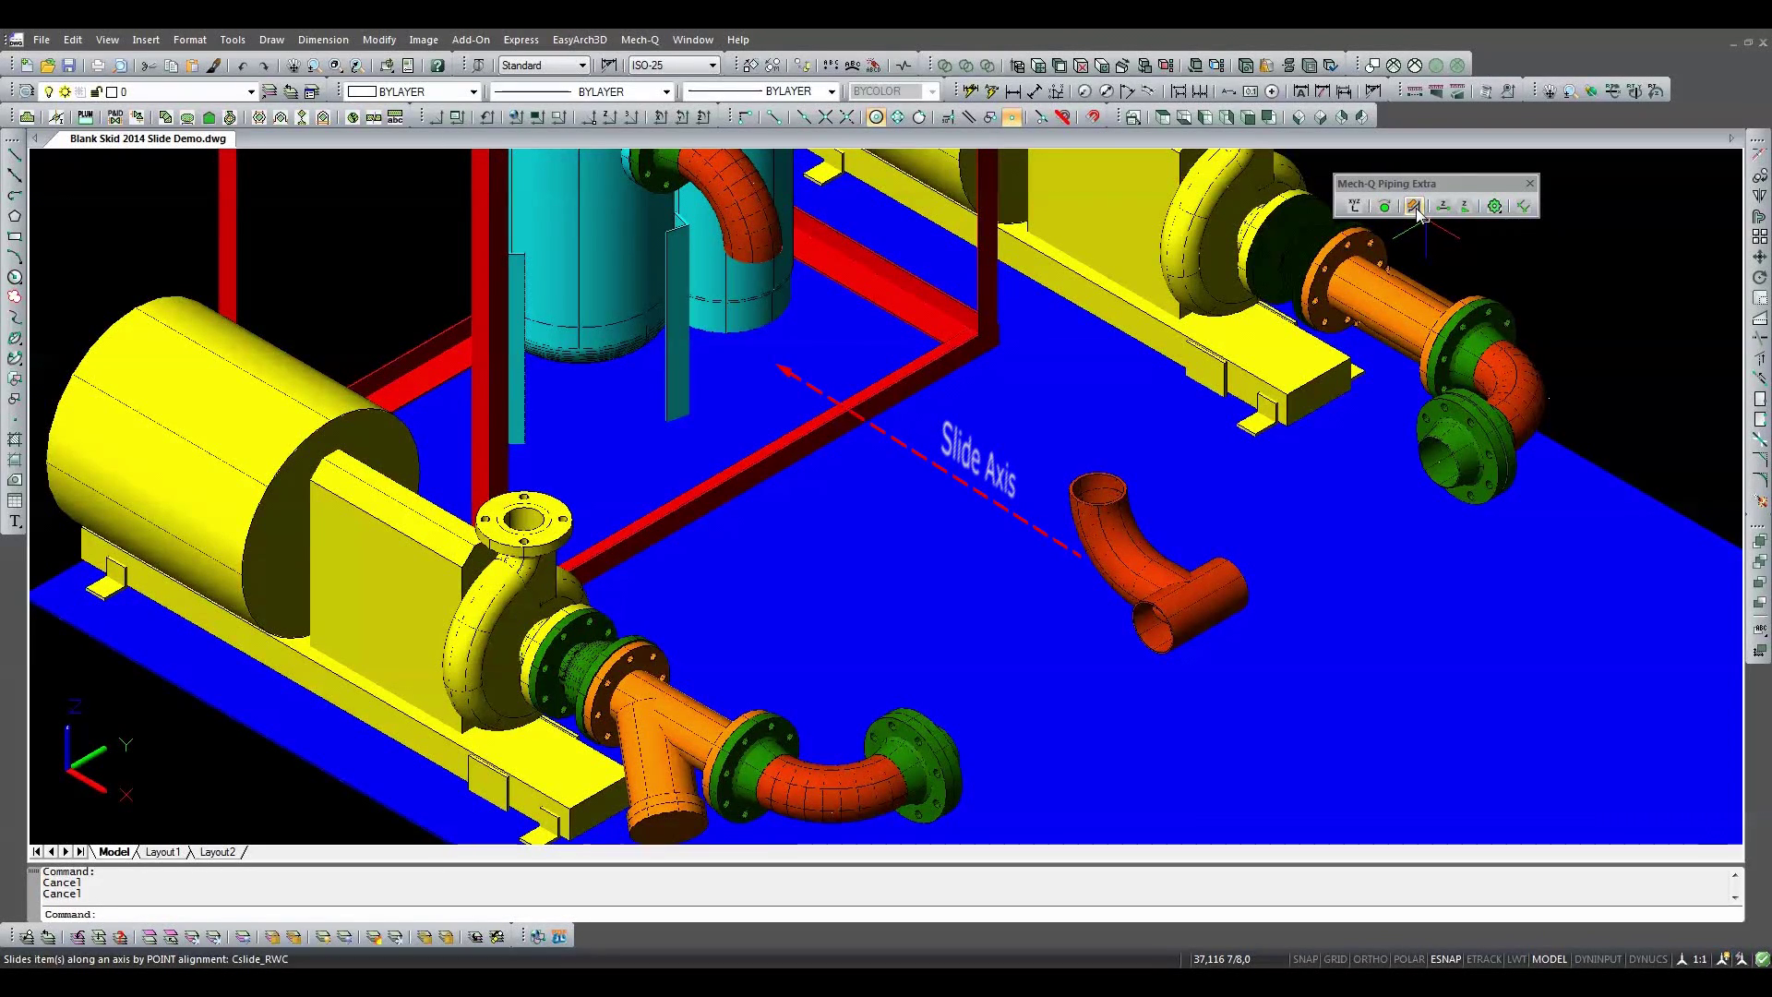
Step: Slide the red elbow along the marked axis from the tee branch, aligning its upper open end with the vessel elbow's open end
{"action": "left_click", "coordinate": [1414, 206]}
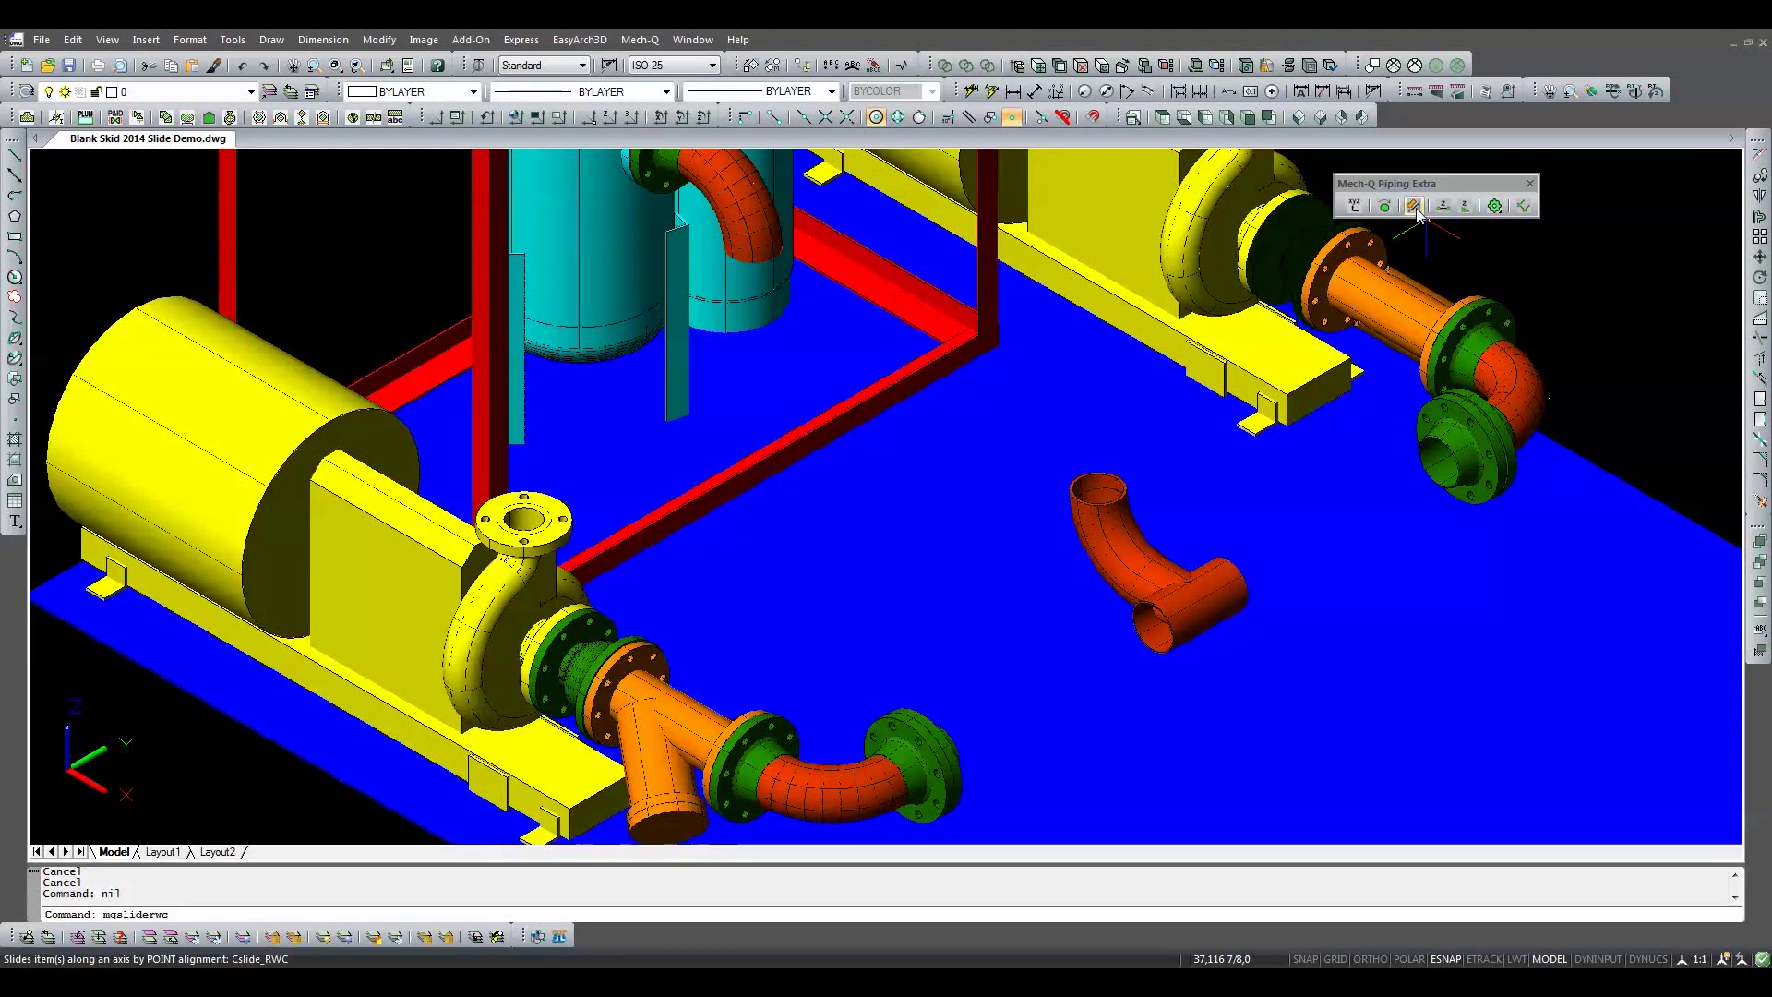
{"action": "left_click", "coordinate": [1132, 518]}
{"action": "key", "text": "Return"}
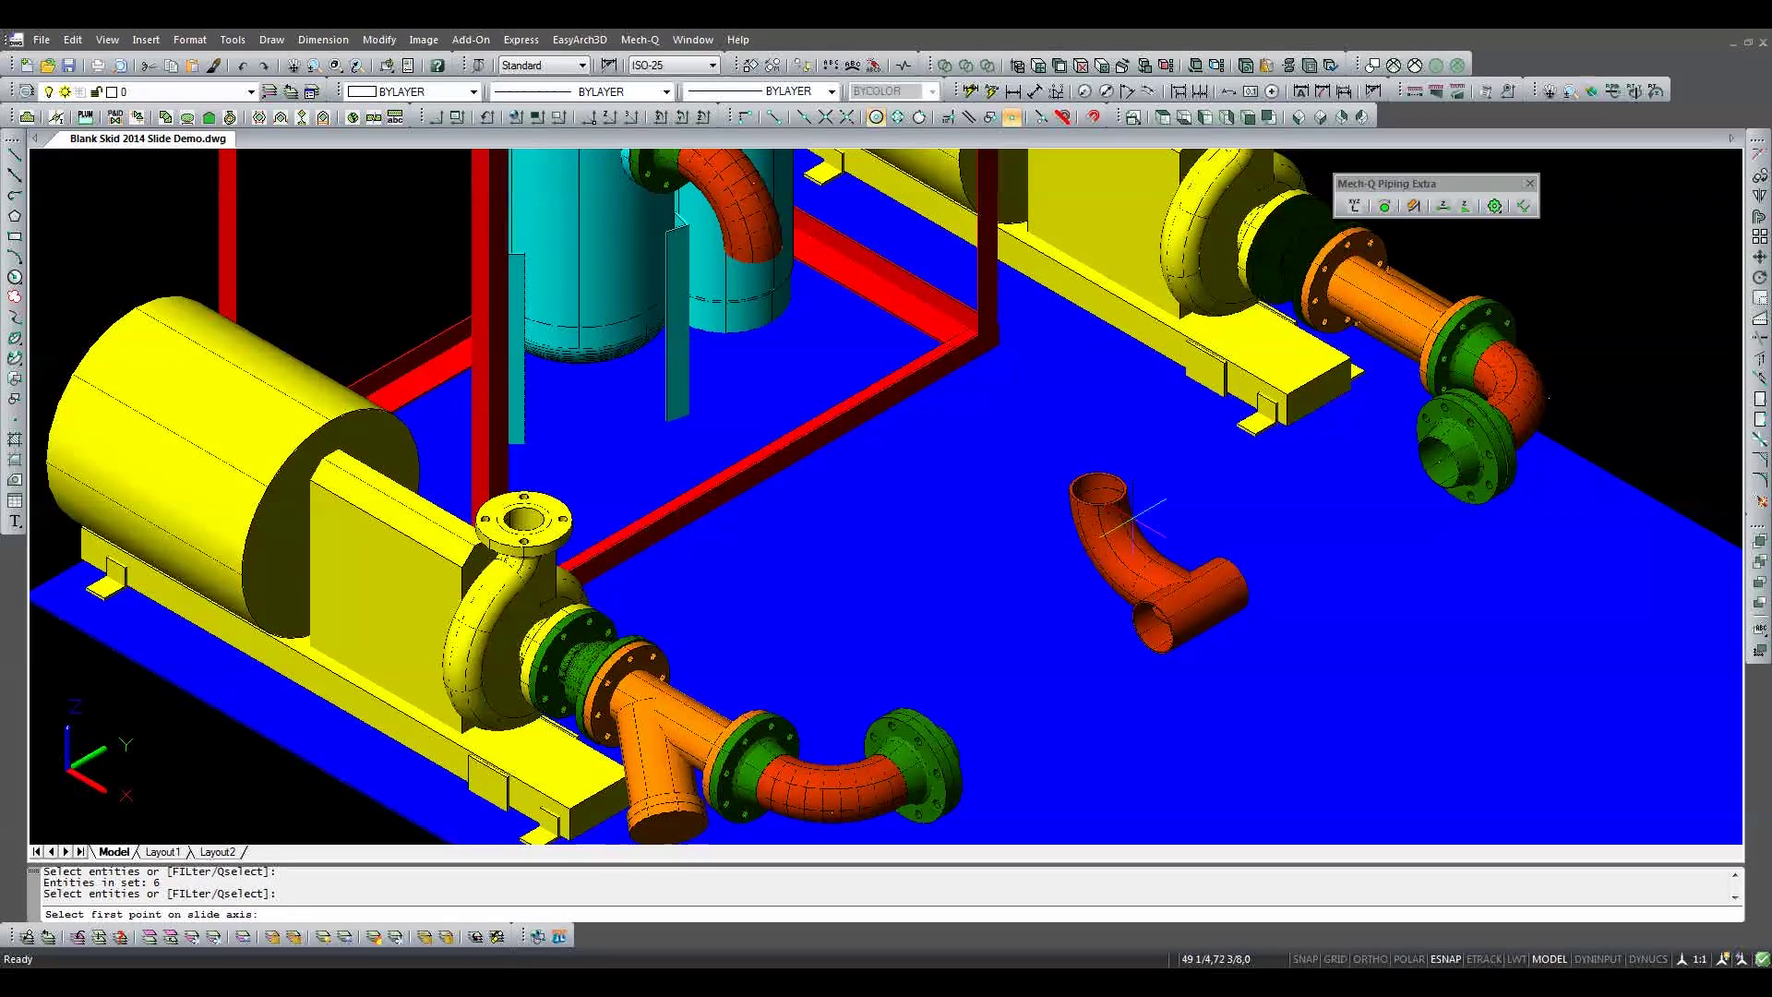
{"action": "left_click", "coordinate": [1153, 584]}
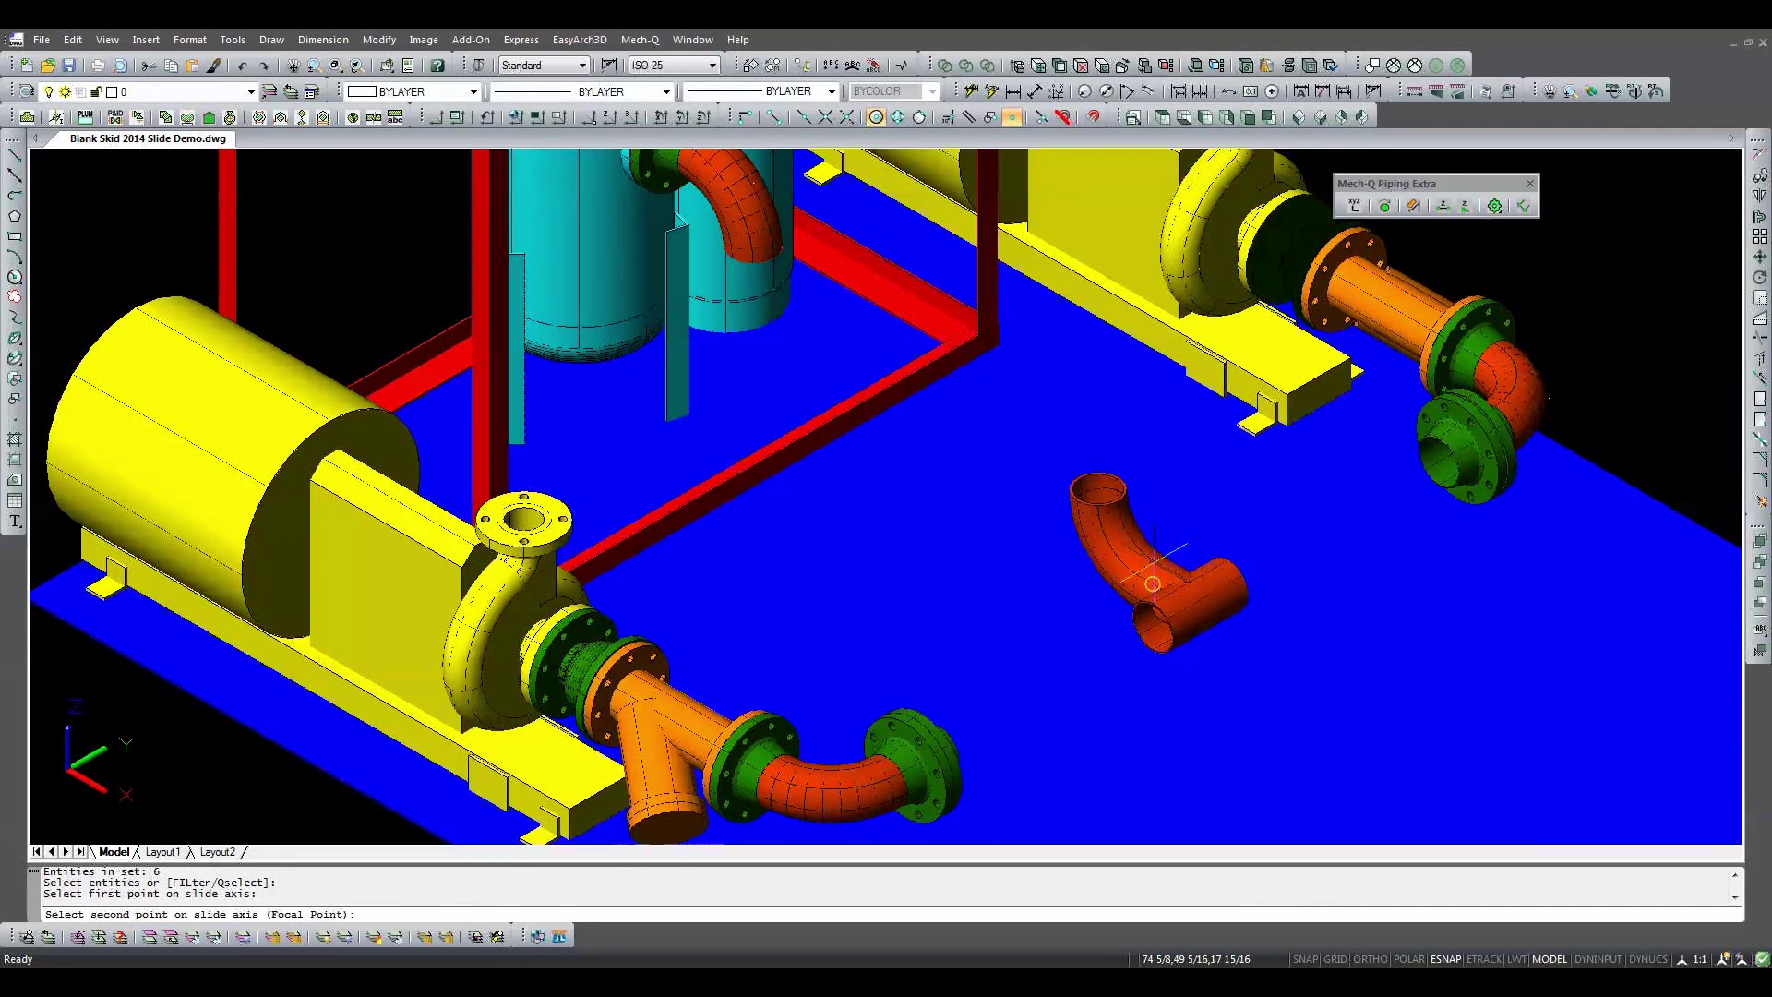
{"action": "left_click", "coordinate": [1096, 552]}
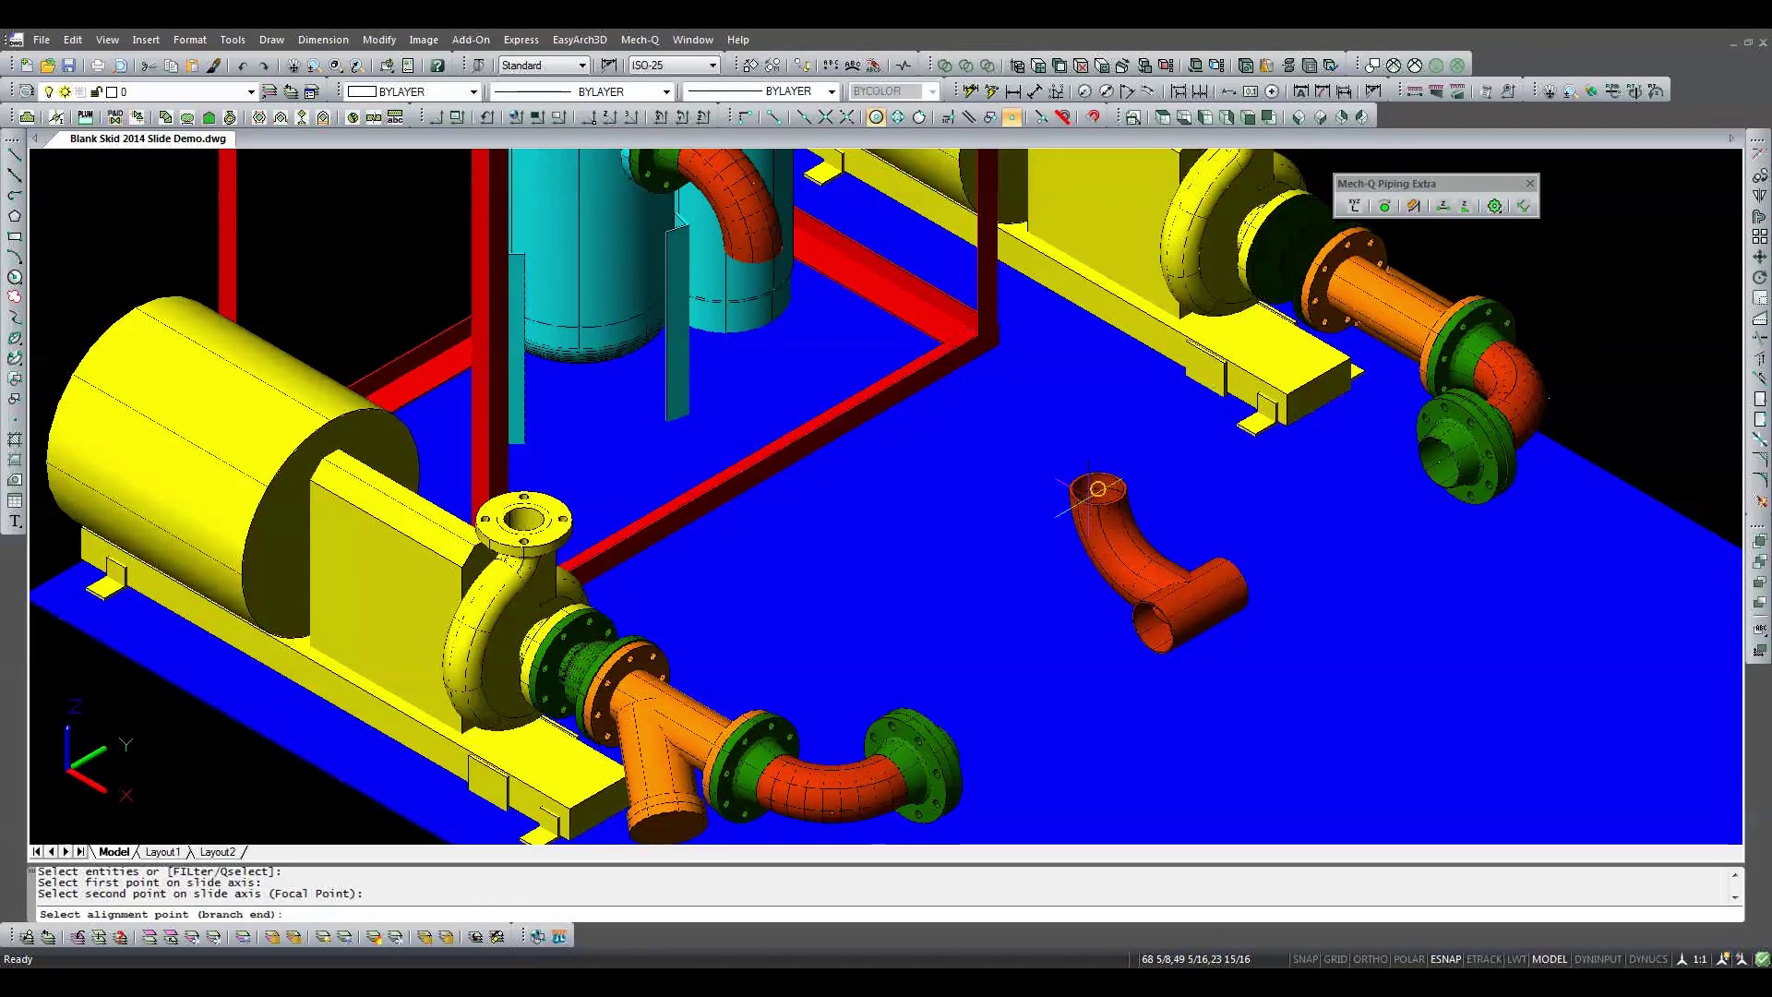
{"action": "left_click", "coordinate": [1097, 488]}
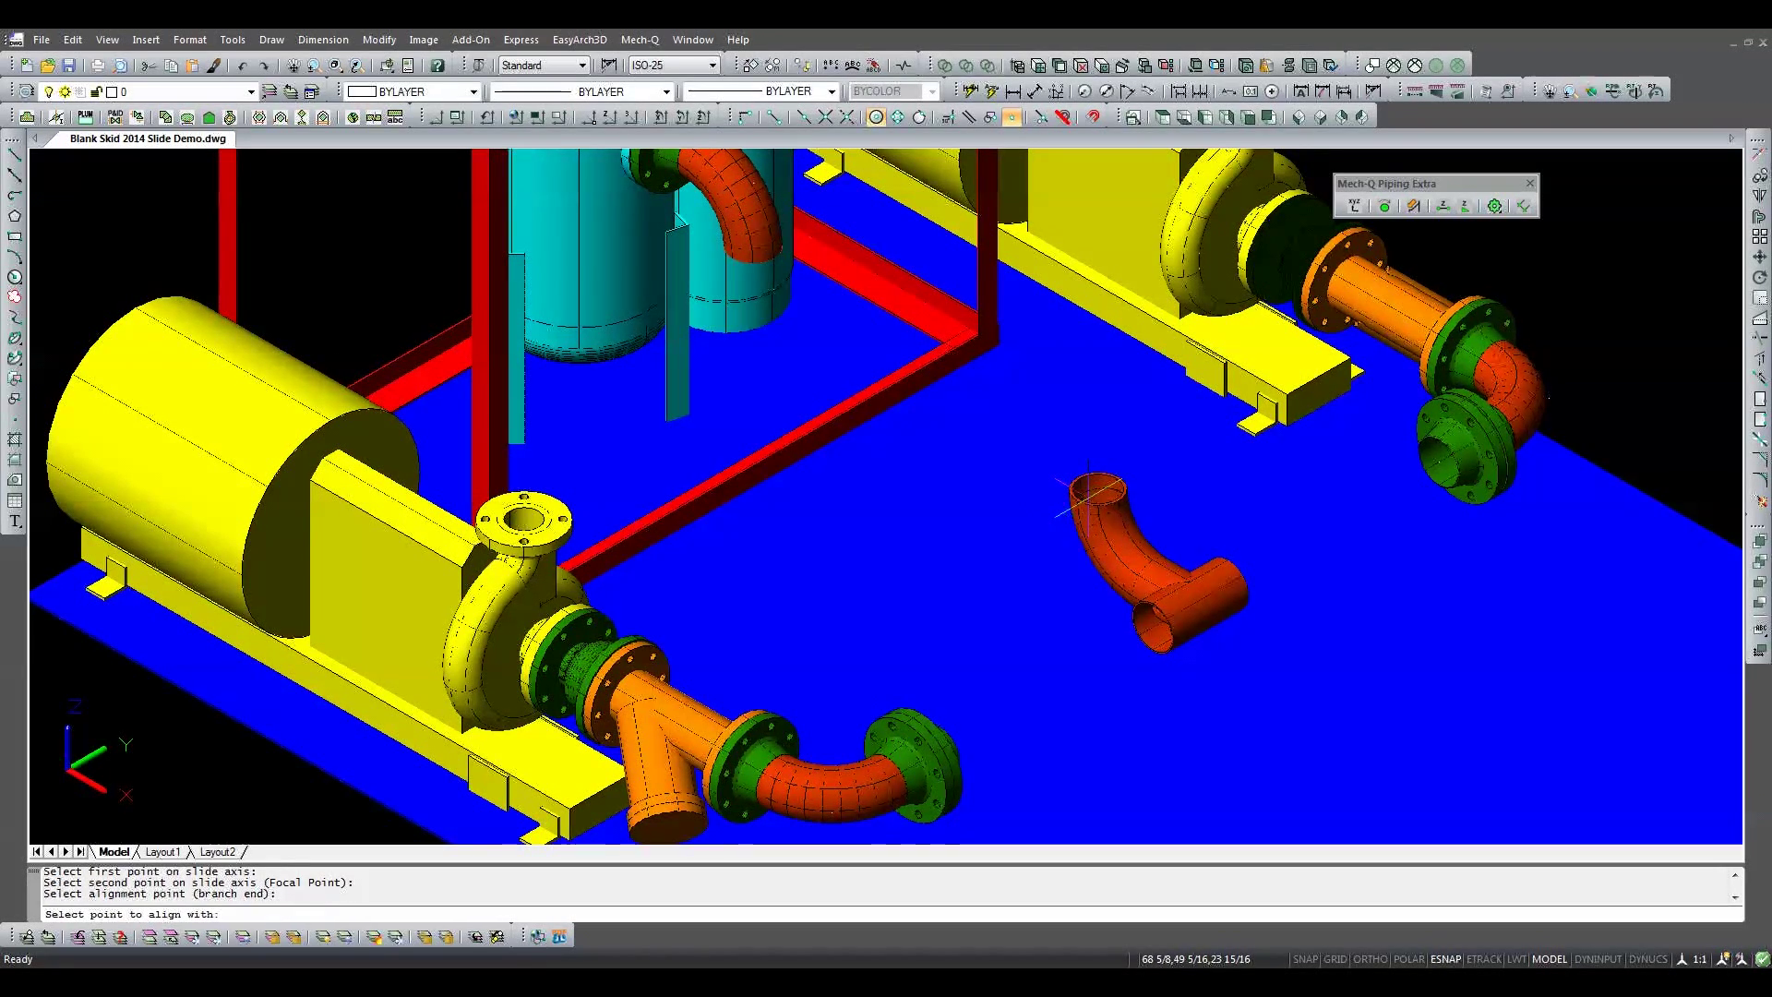
{"action": "left_click", "coordinate": [753, 247]}
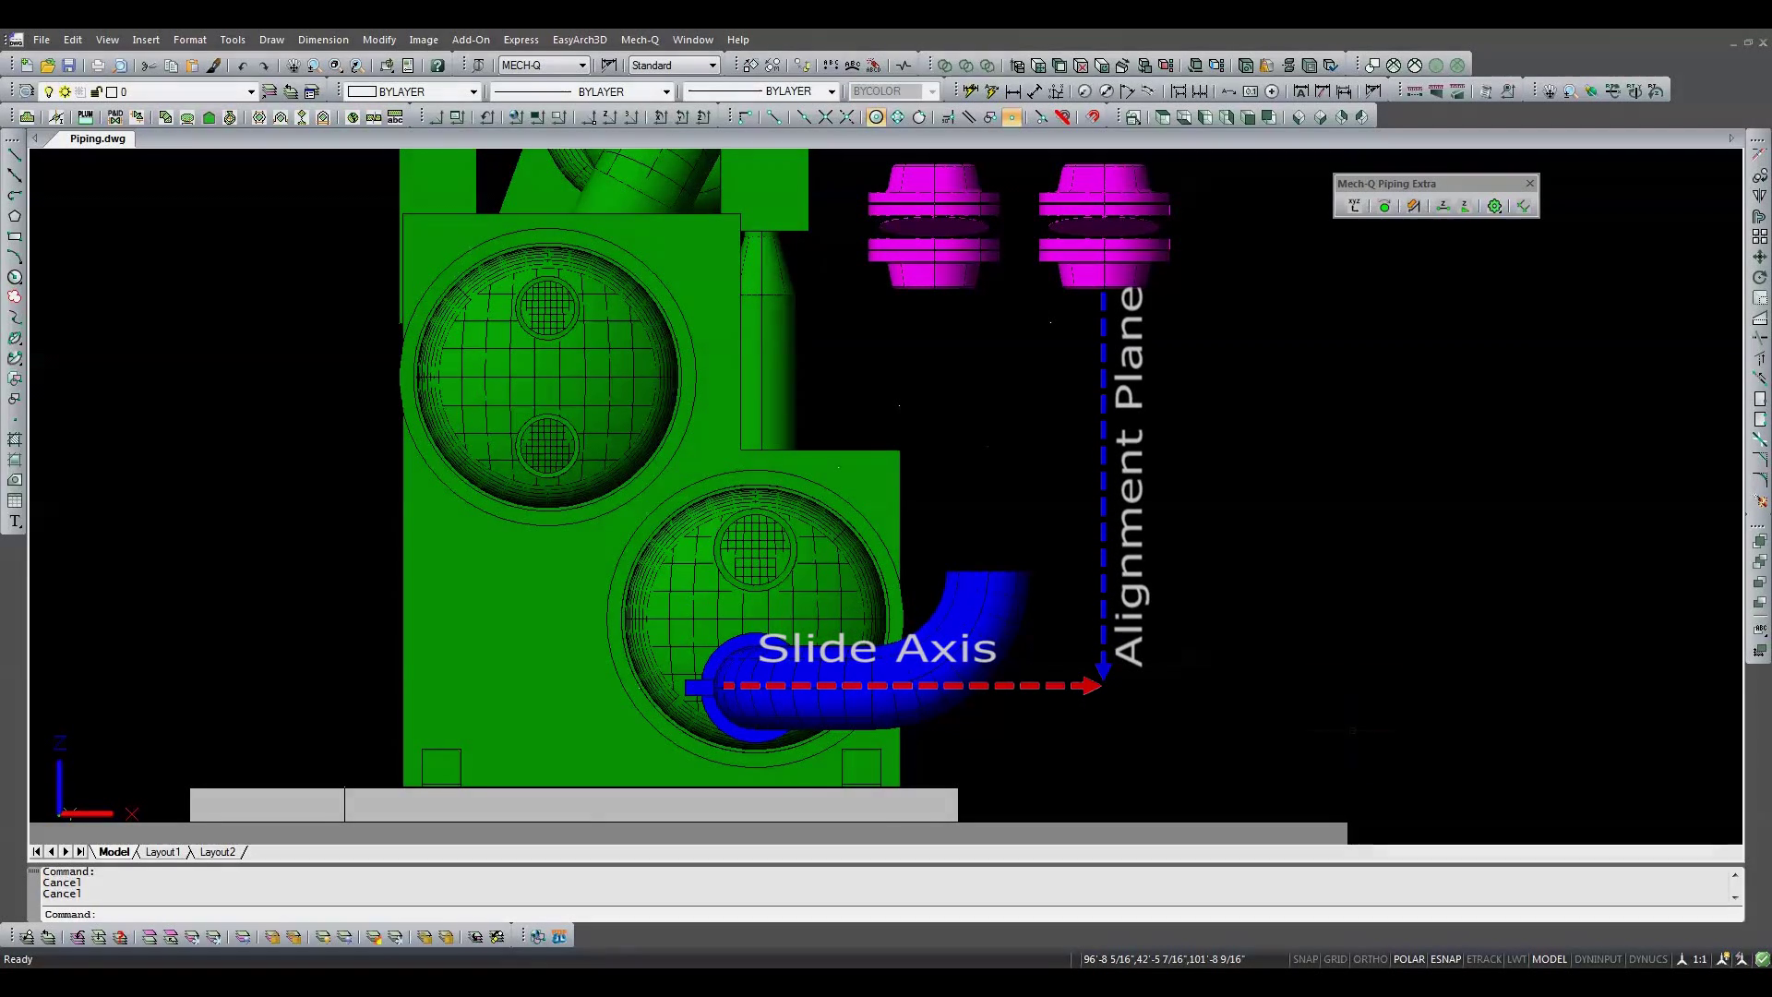
Step: Slide the blue elbow horizontally along its pipe axis, aligning its upper open end with the bottom centre of the right-hand magenta valve
{"action": "left_click", "coordinate": [1413, 205]}
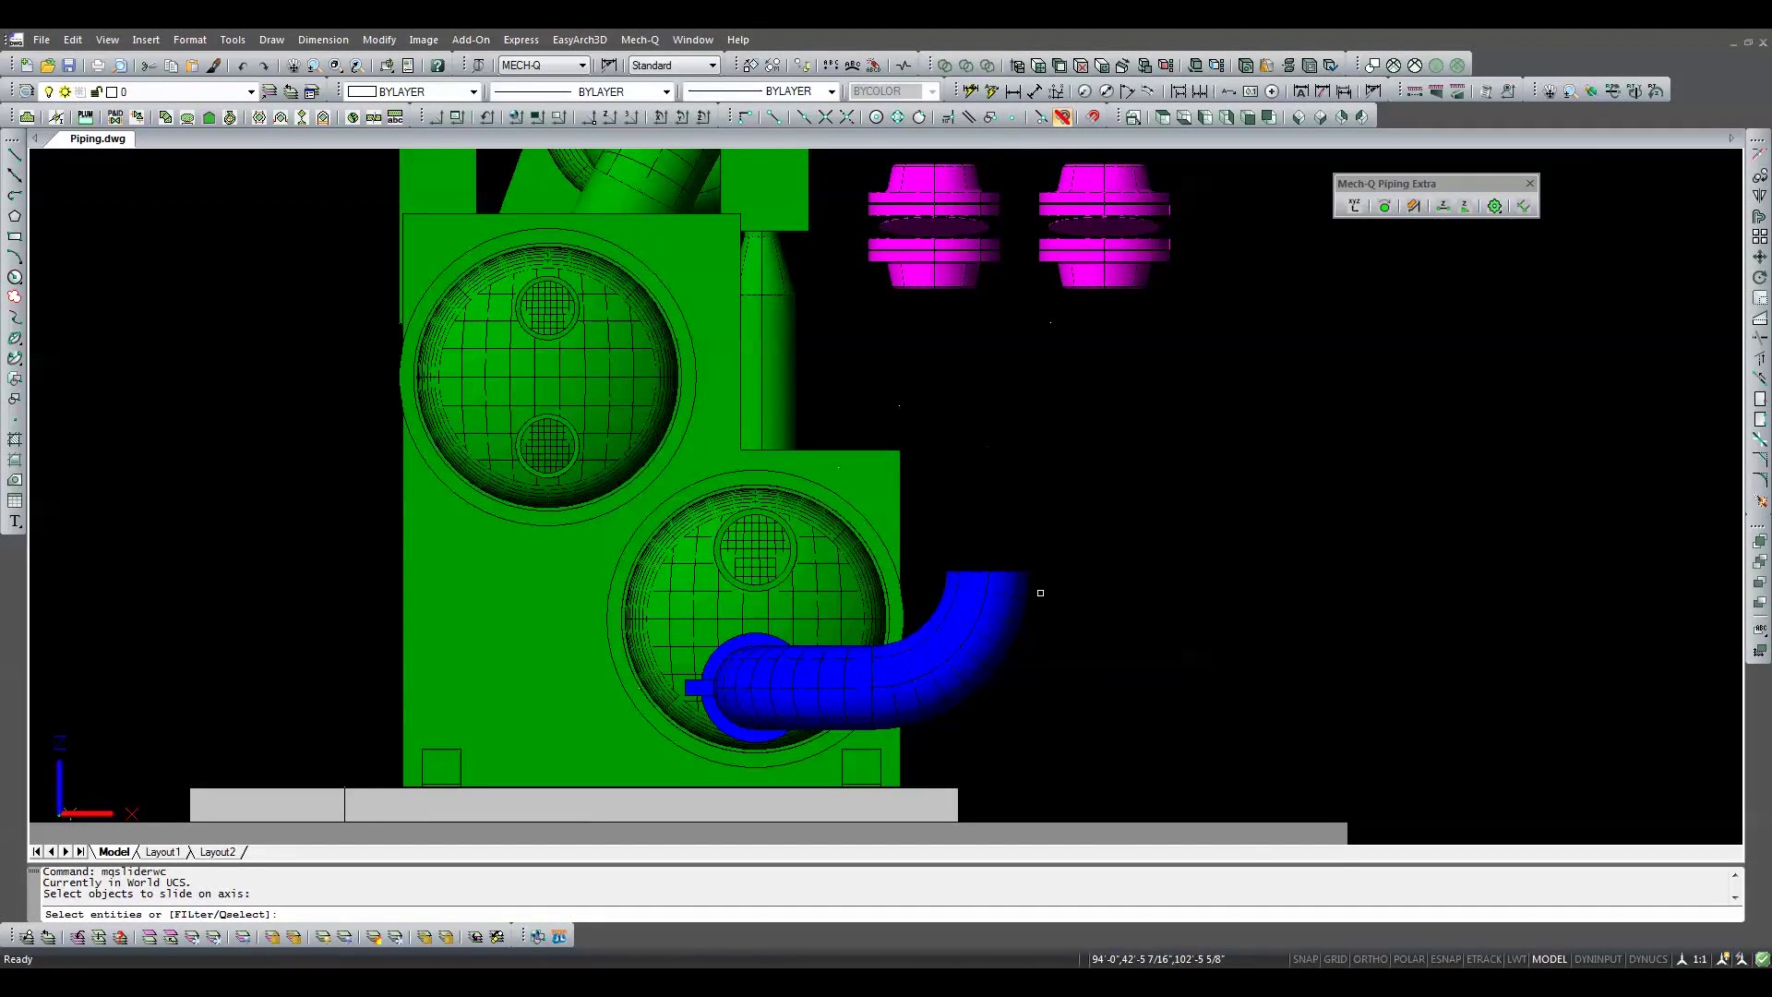
{"action": "left_click", "coordinate": [1024, 604]}
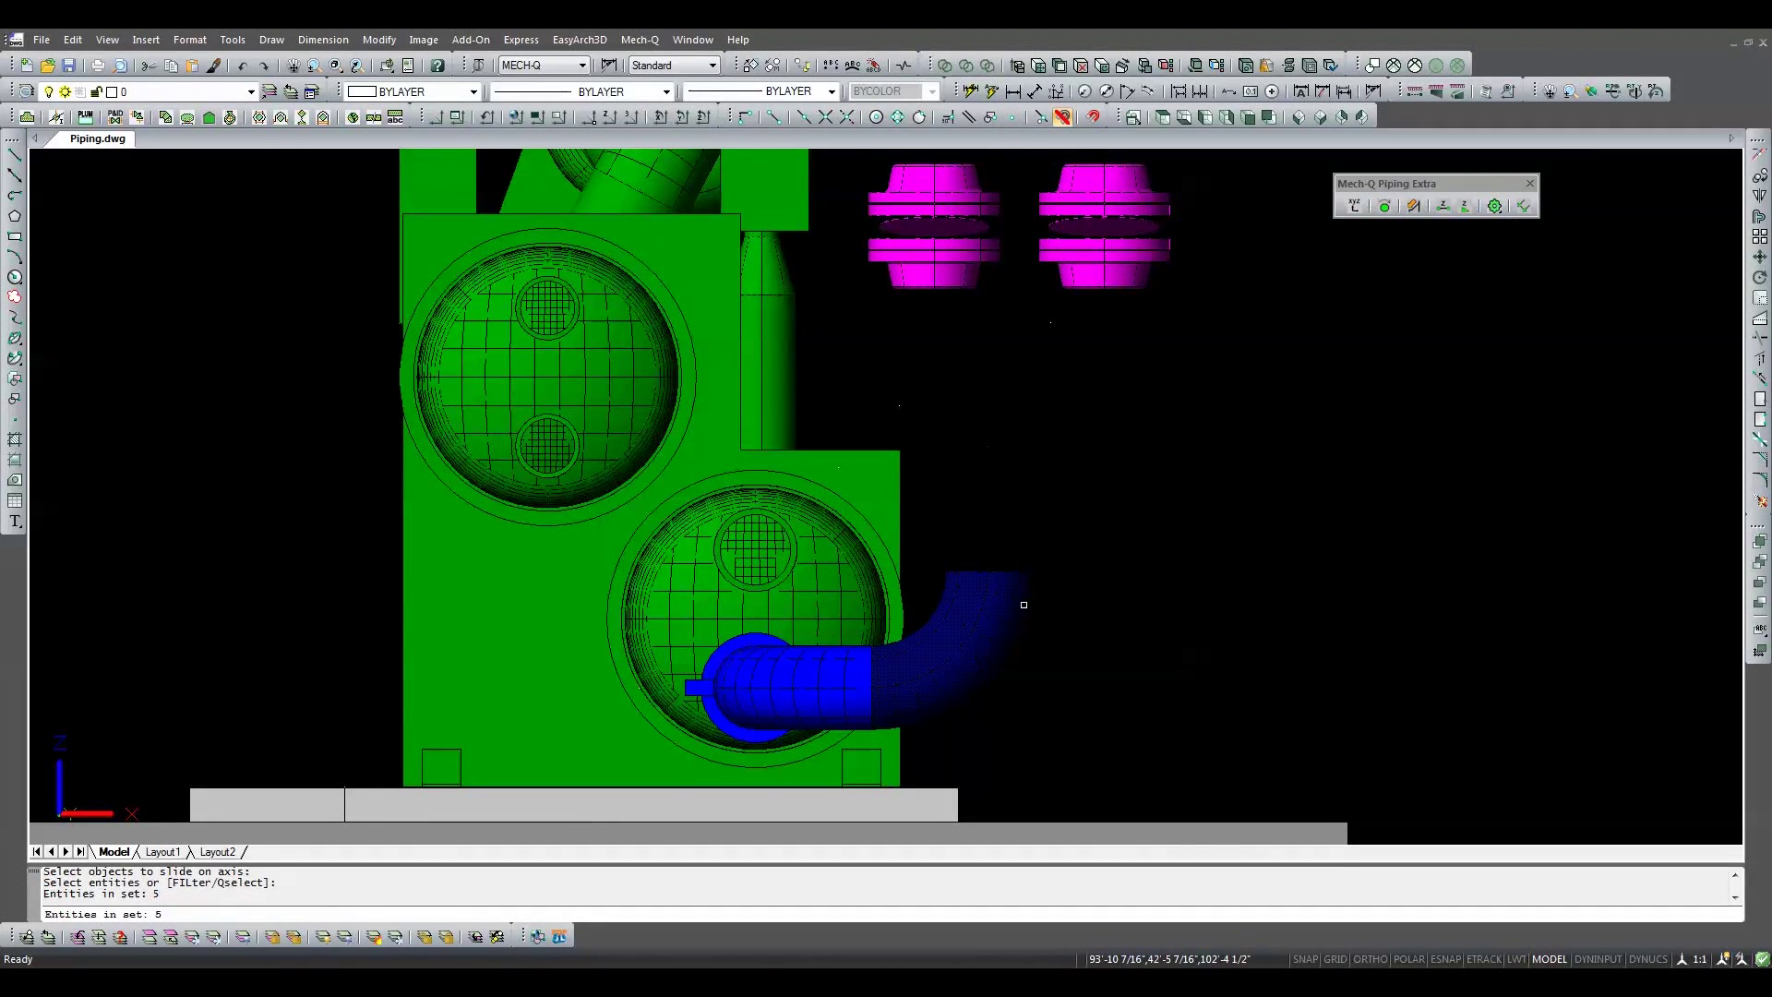
{"action": "key", "text": "Return"}
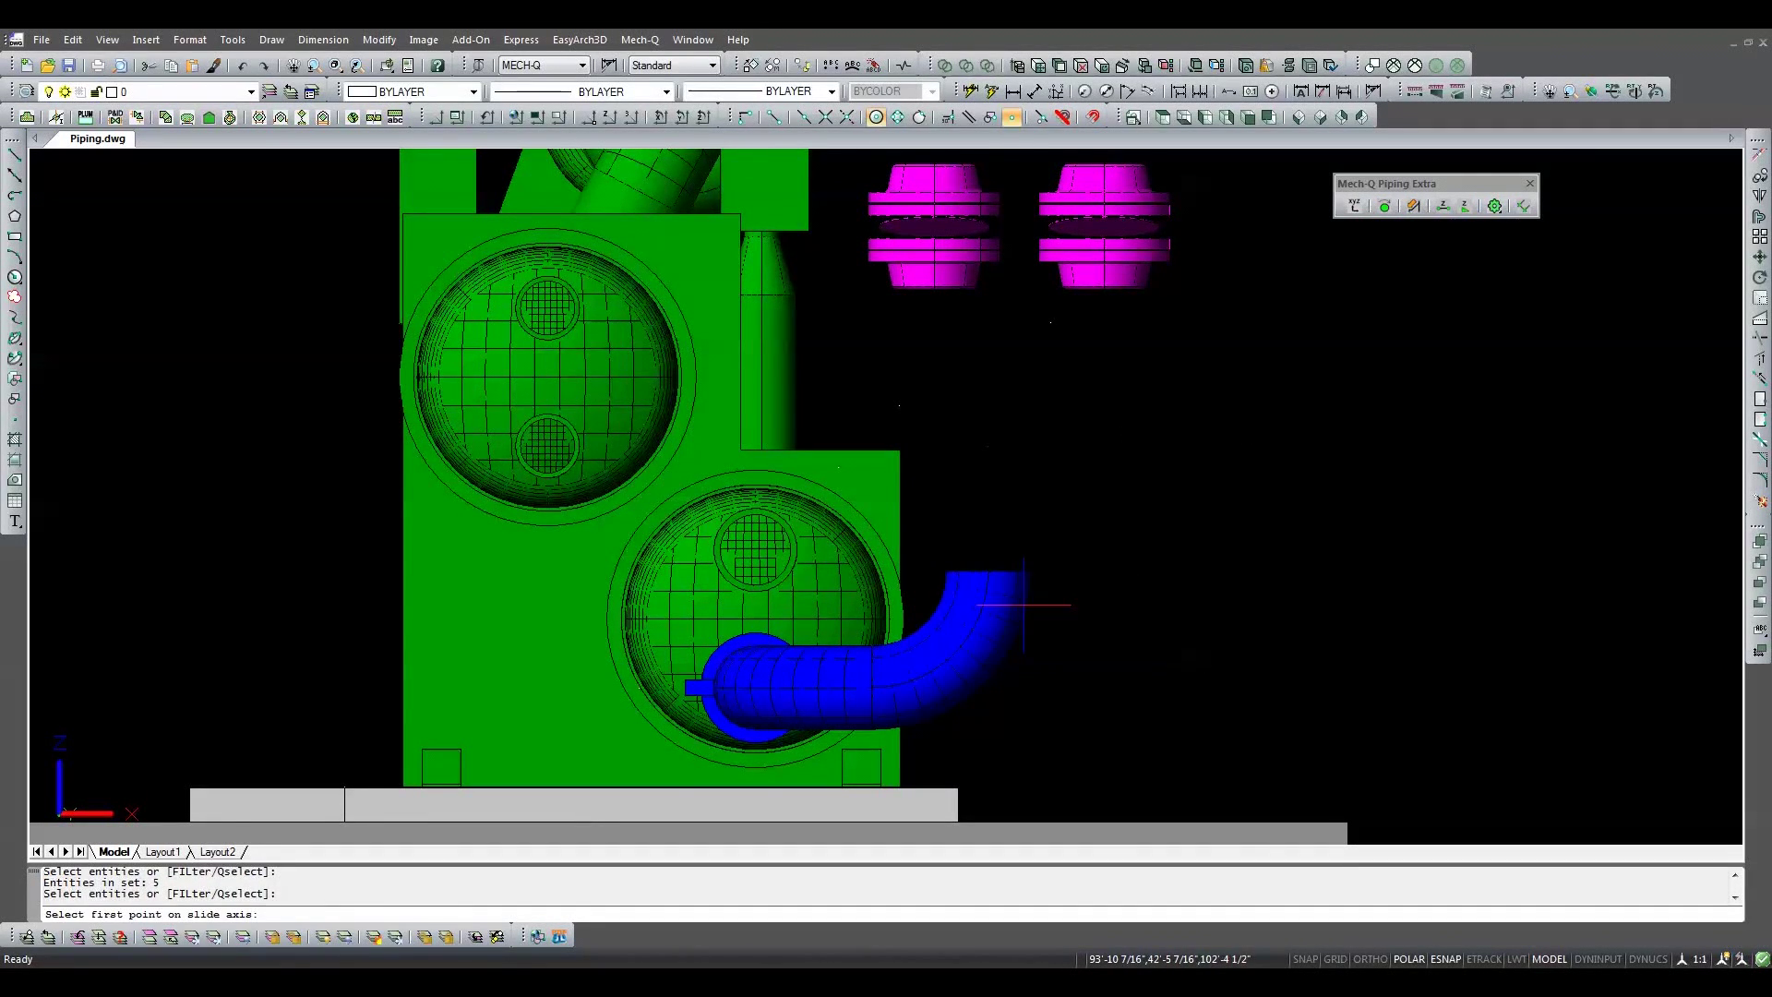
{"action": "left_click", "coordinate": [872, 687]}
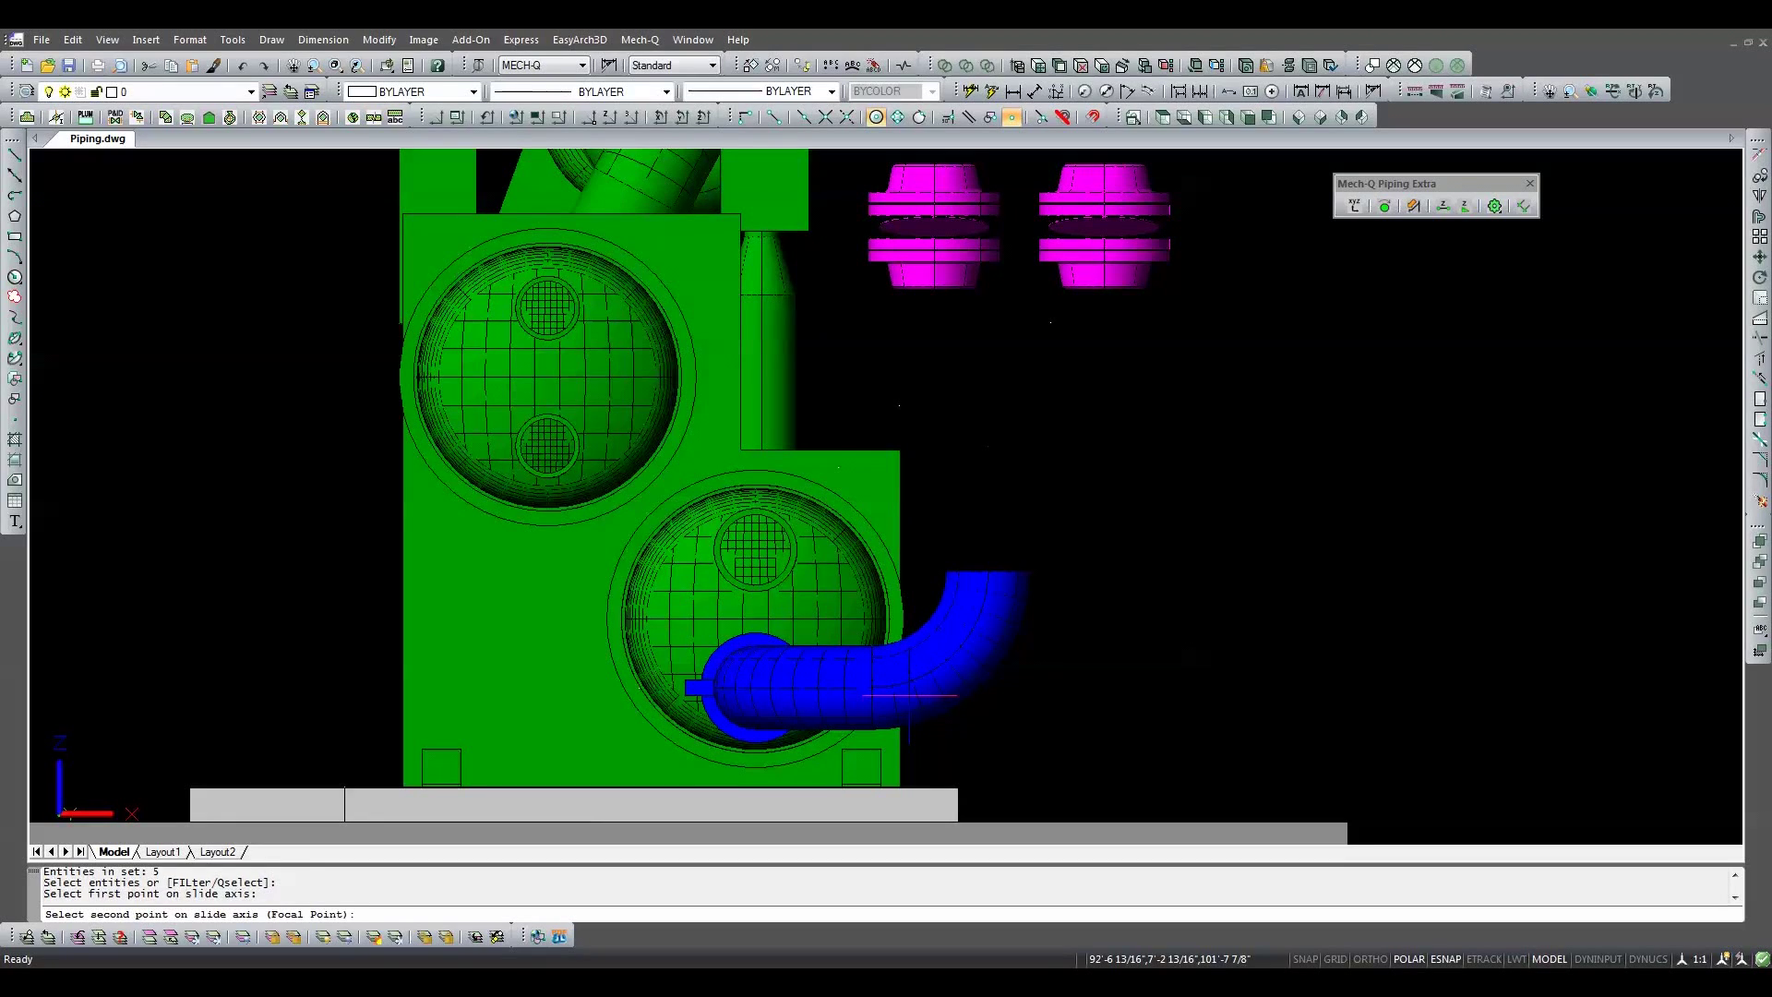
{"action": "left_click", "coordinate": [988, 684]}
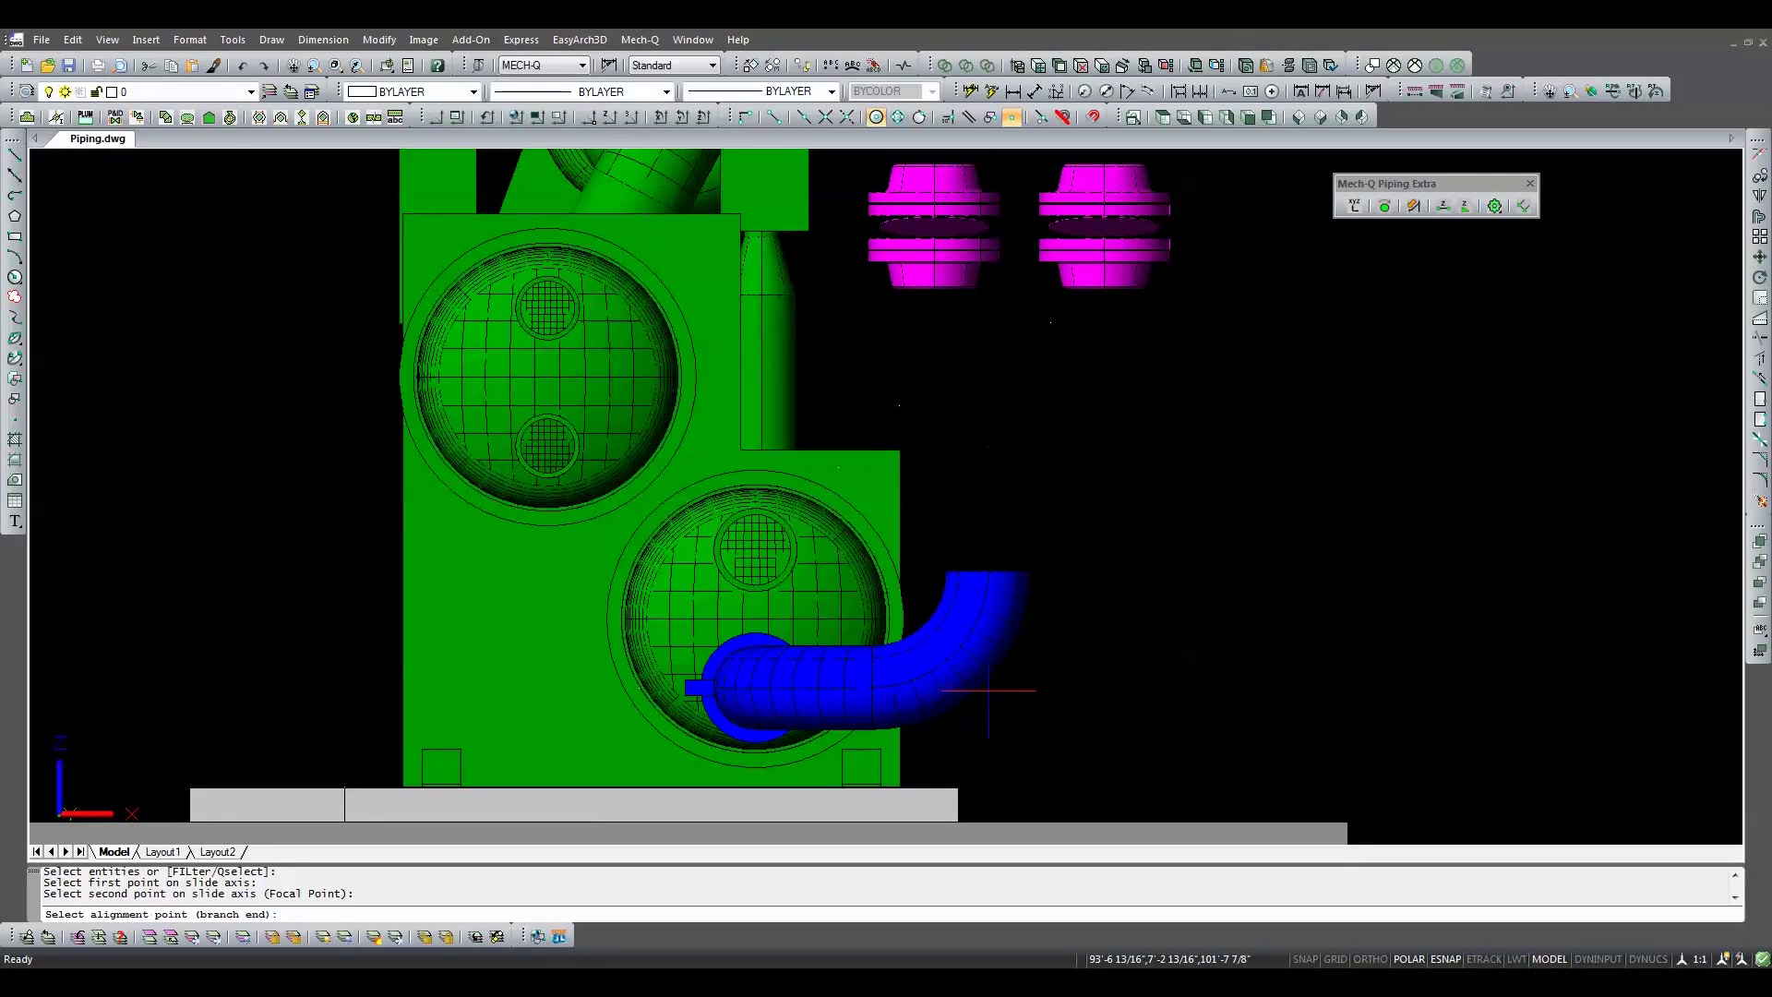
{"action": "left_click", "coordinate": [993, 564]}
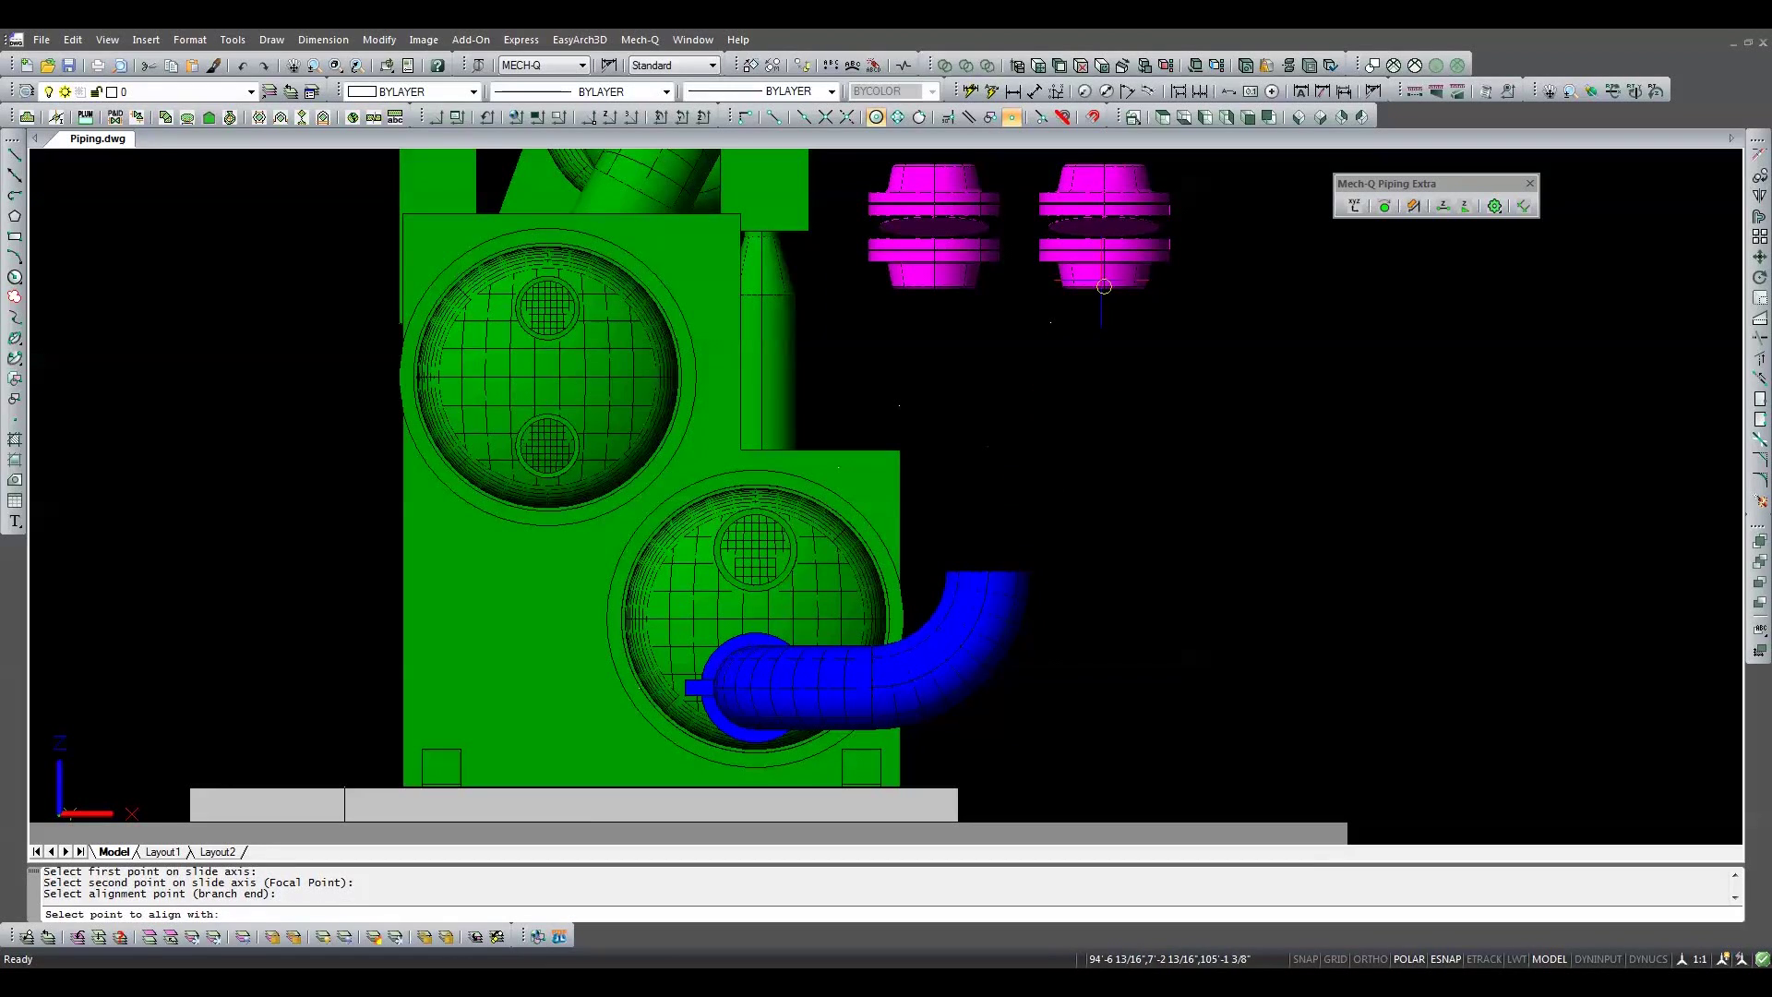
{"action": "left_click", "coordinate": [1104, 286]}
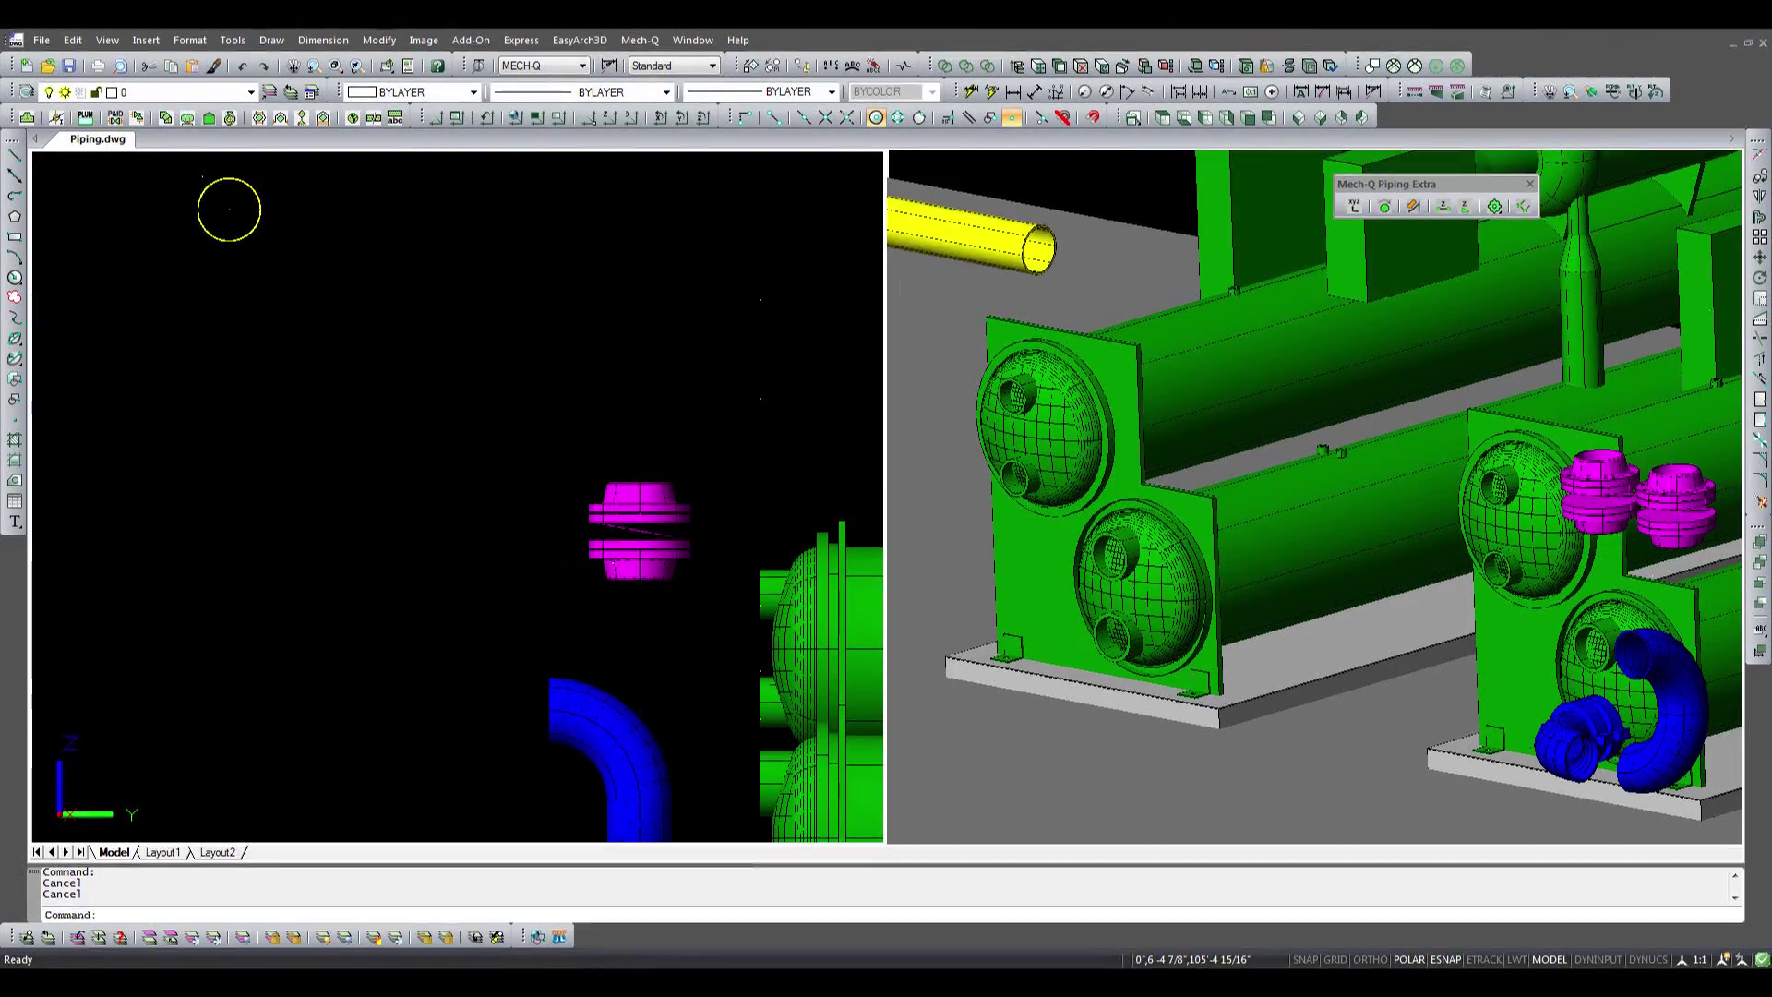
Step: Slide the upper blue elbow along its vertical axis, aligning its open end with the centre of the overhead blue pipe
{"action": "left_click", "coordinate": [1415, 206]}
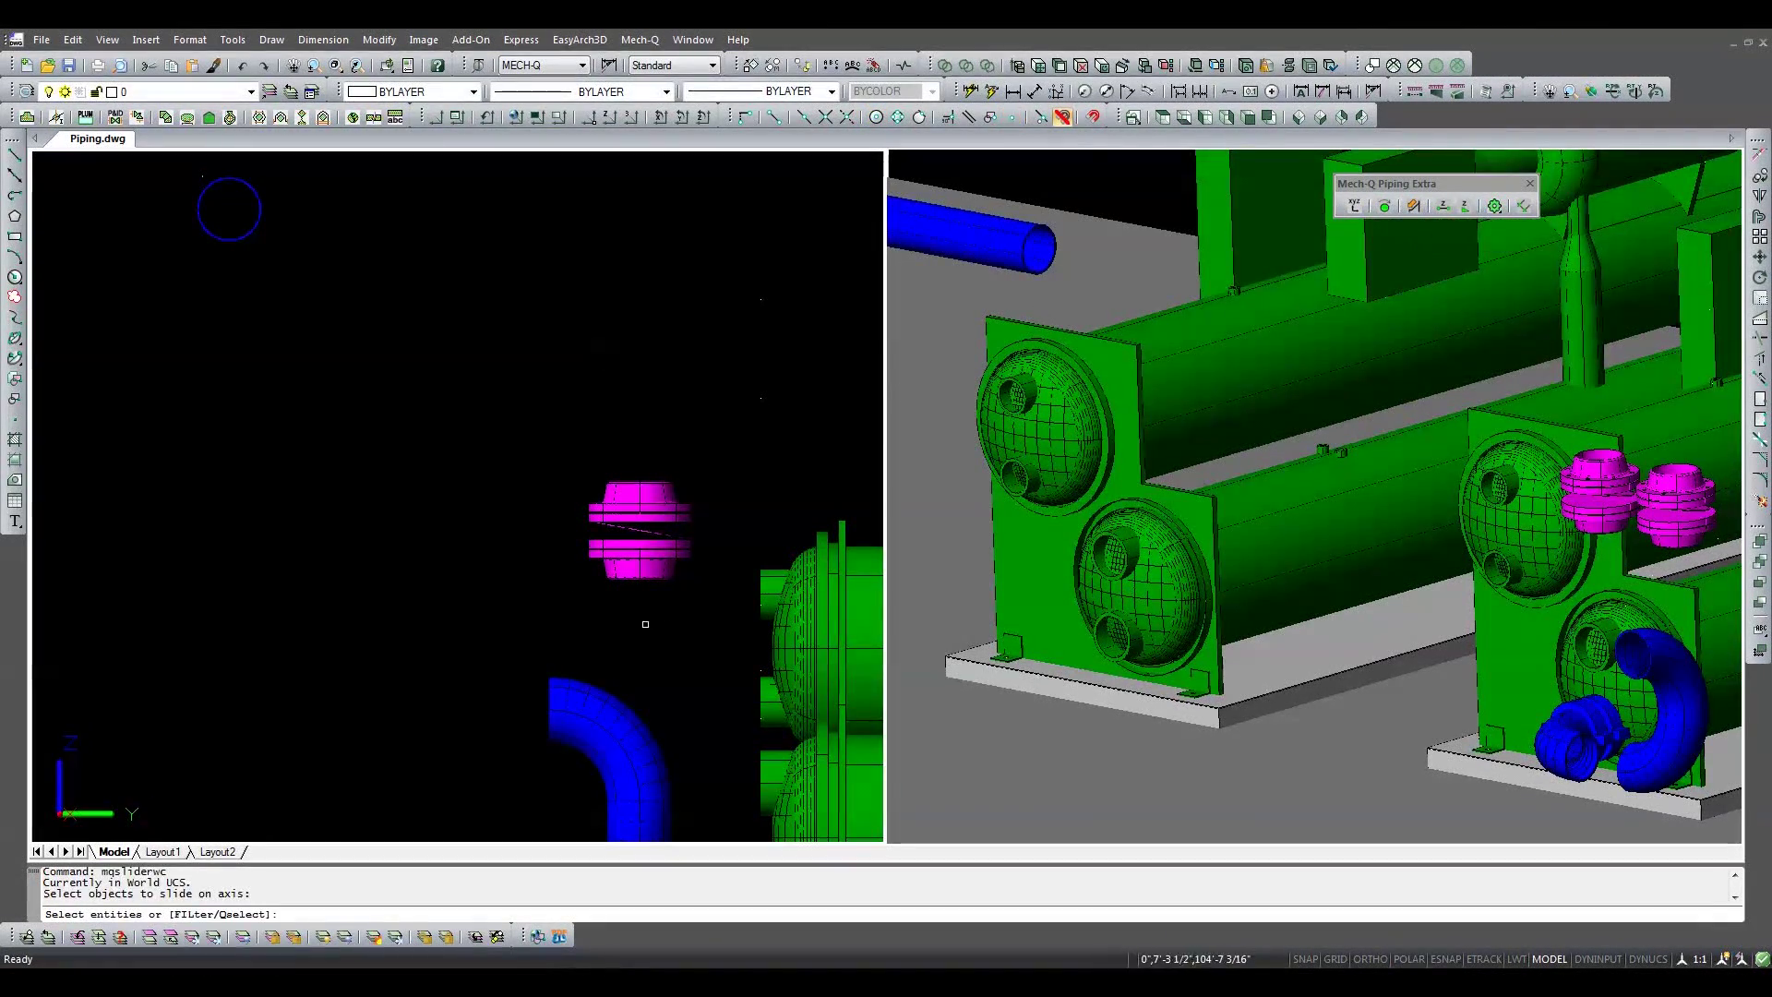
{"action": "left_click", "coordinate": [594, 691]}
{"action": "key", "text": "Return"}
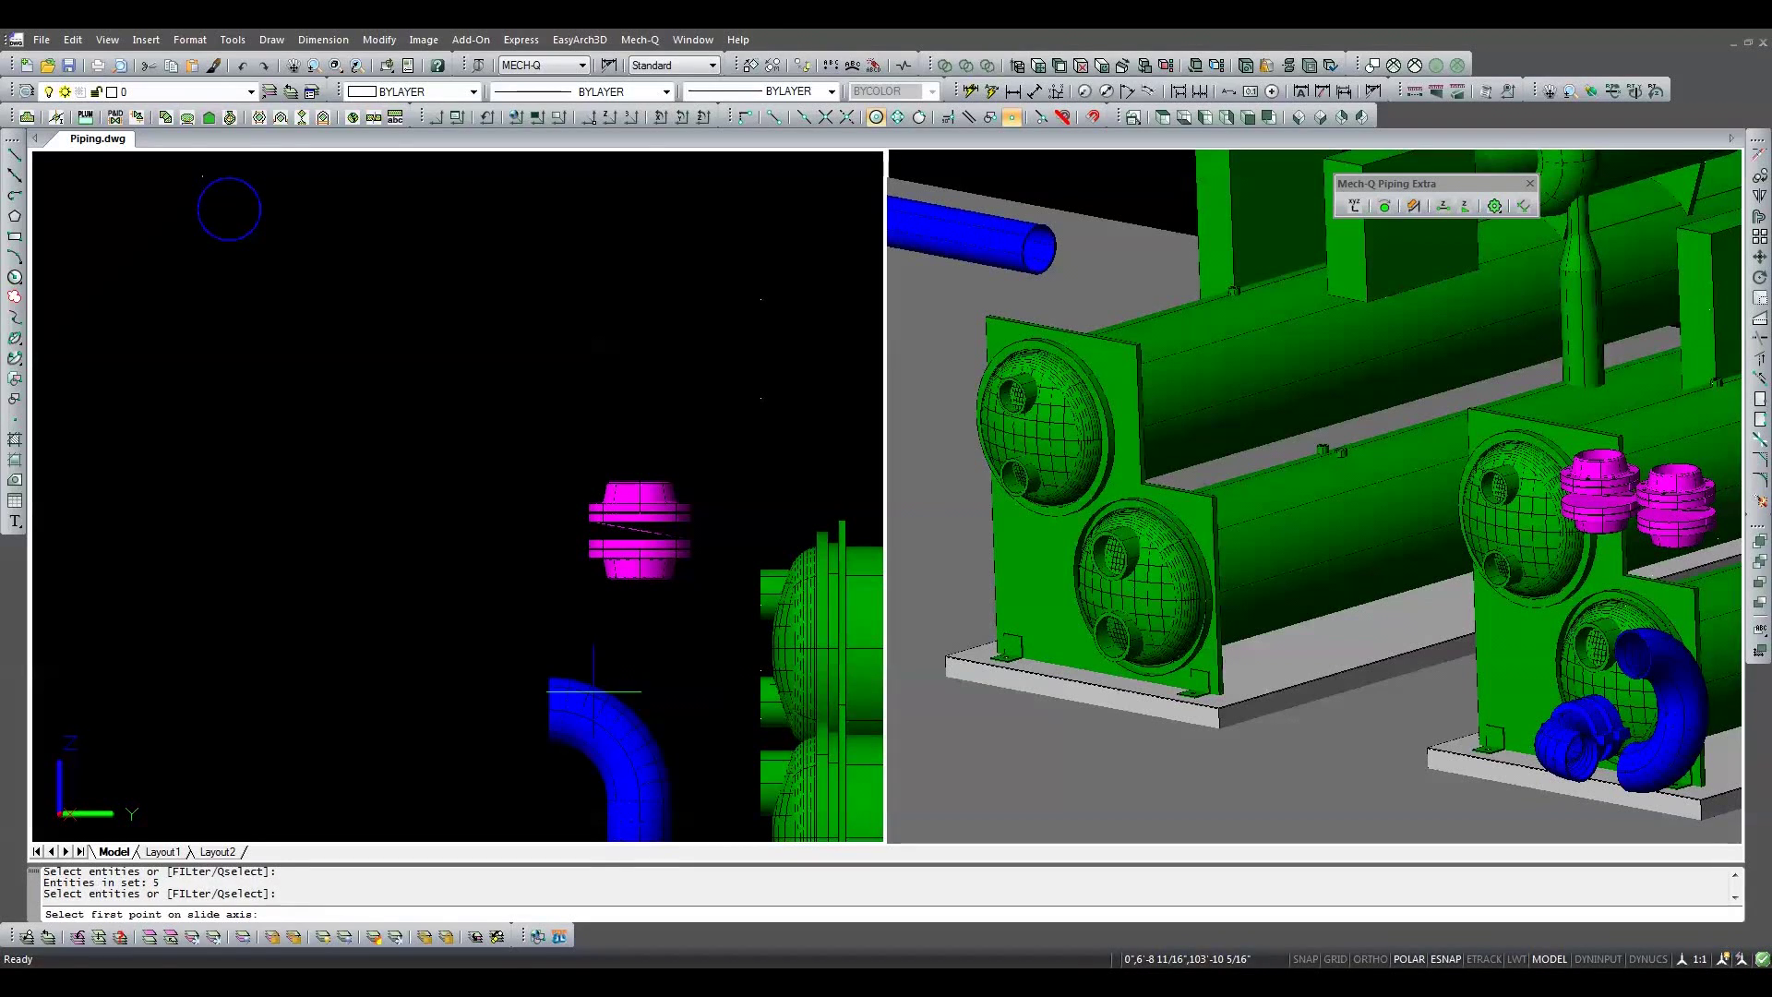
{"action": "left_click", "coordinate": [640, 800]}
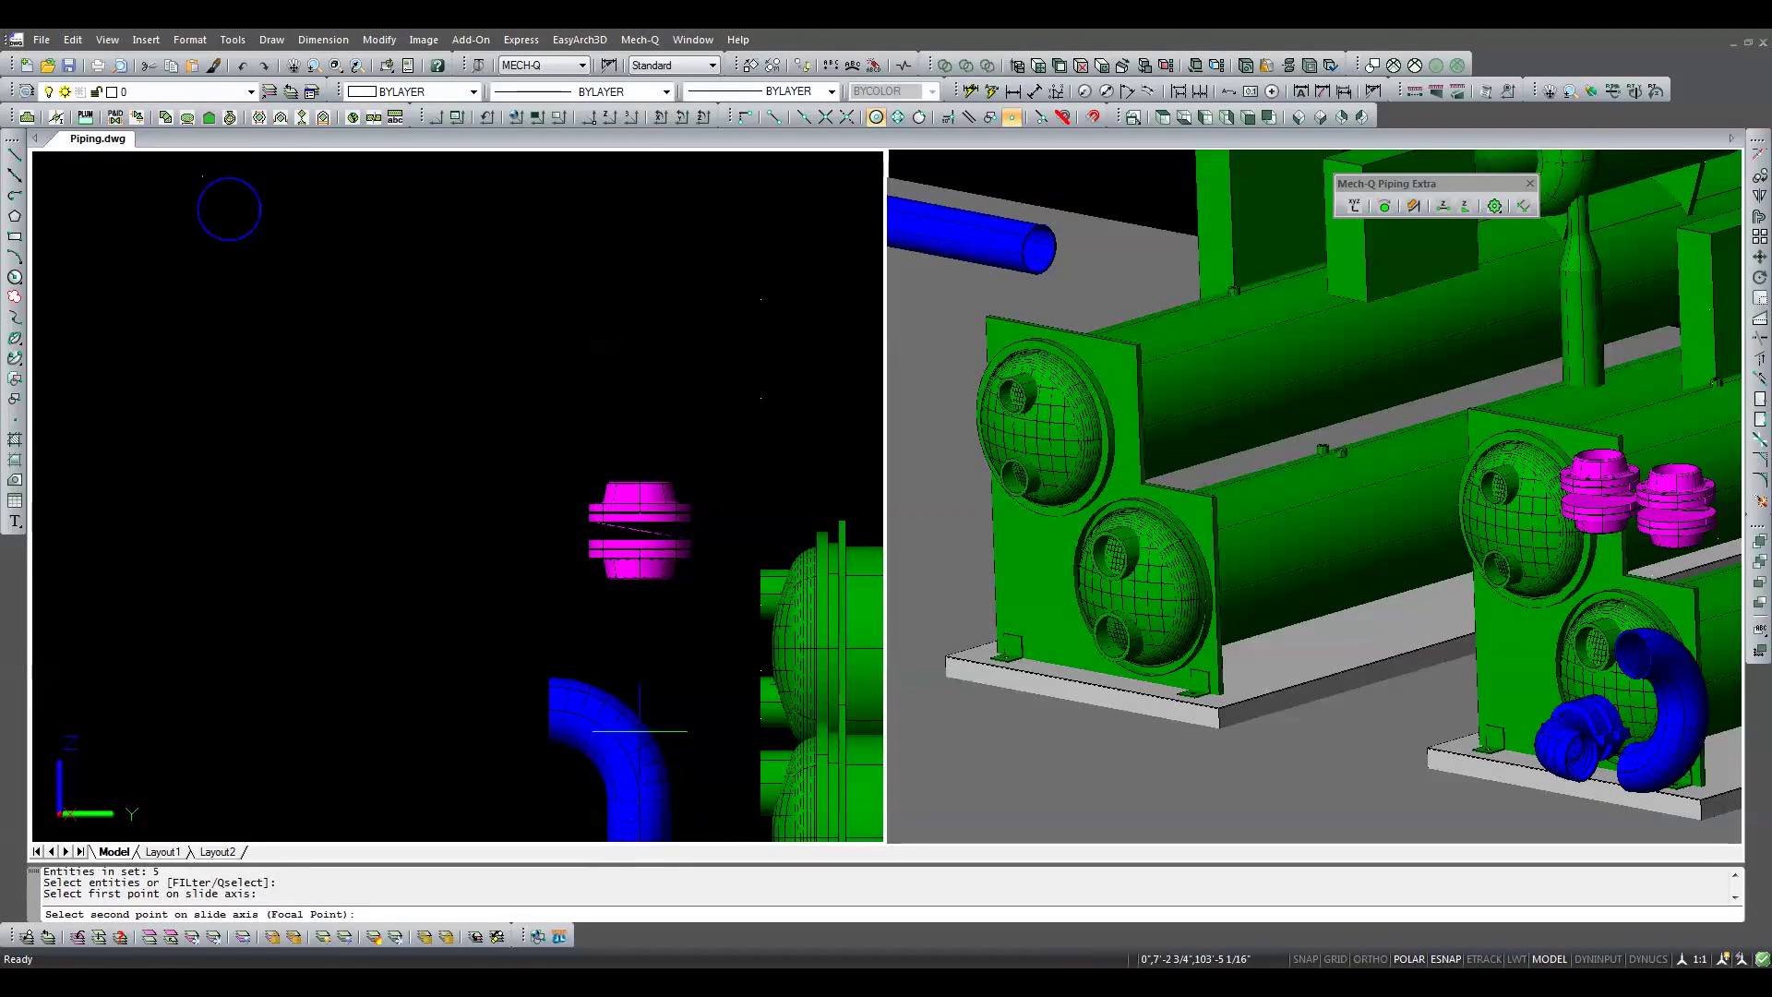
{"action": "left_click", "coordinate": [639, 709]}
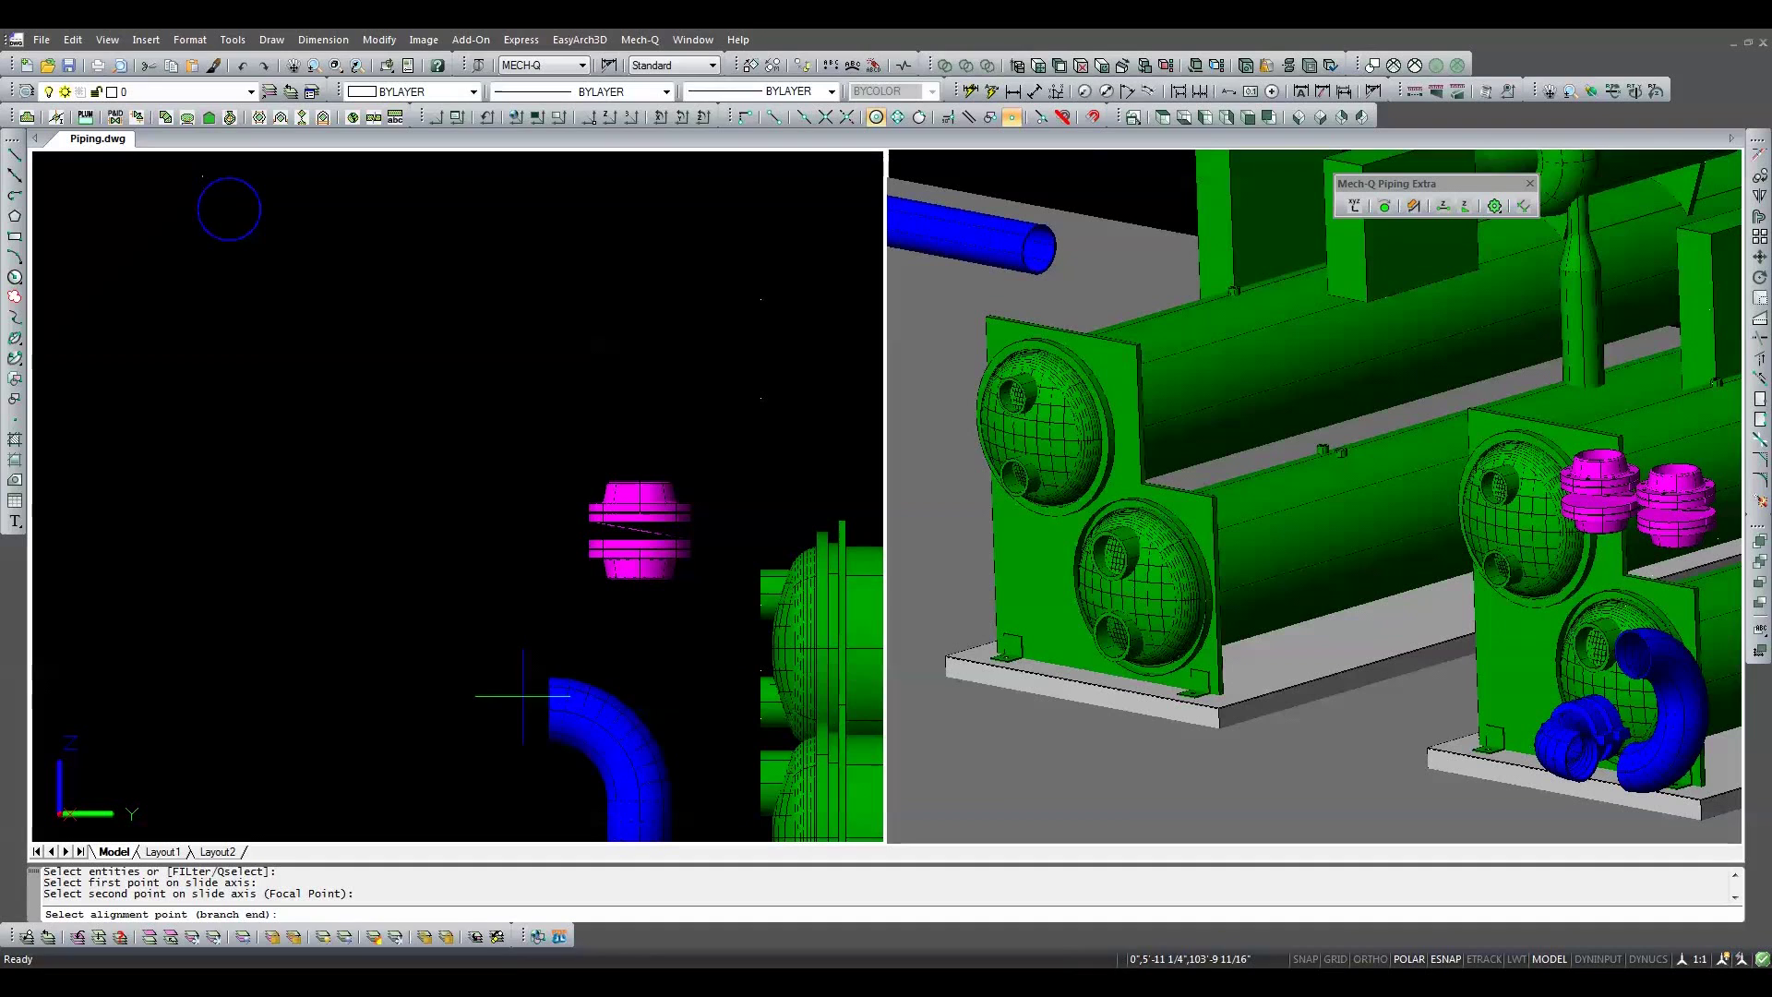
{"action": "left_click", "coordinate": [544, 707]}
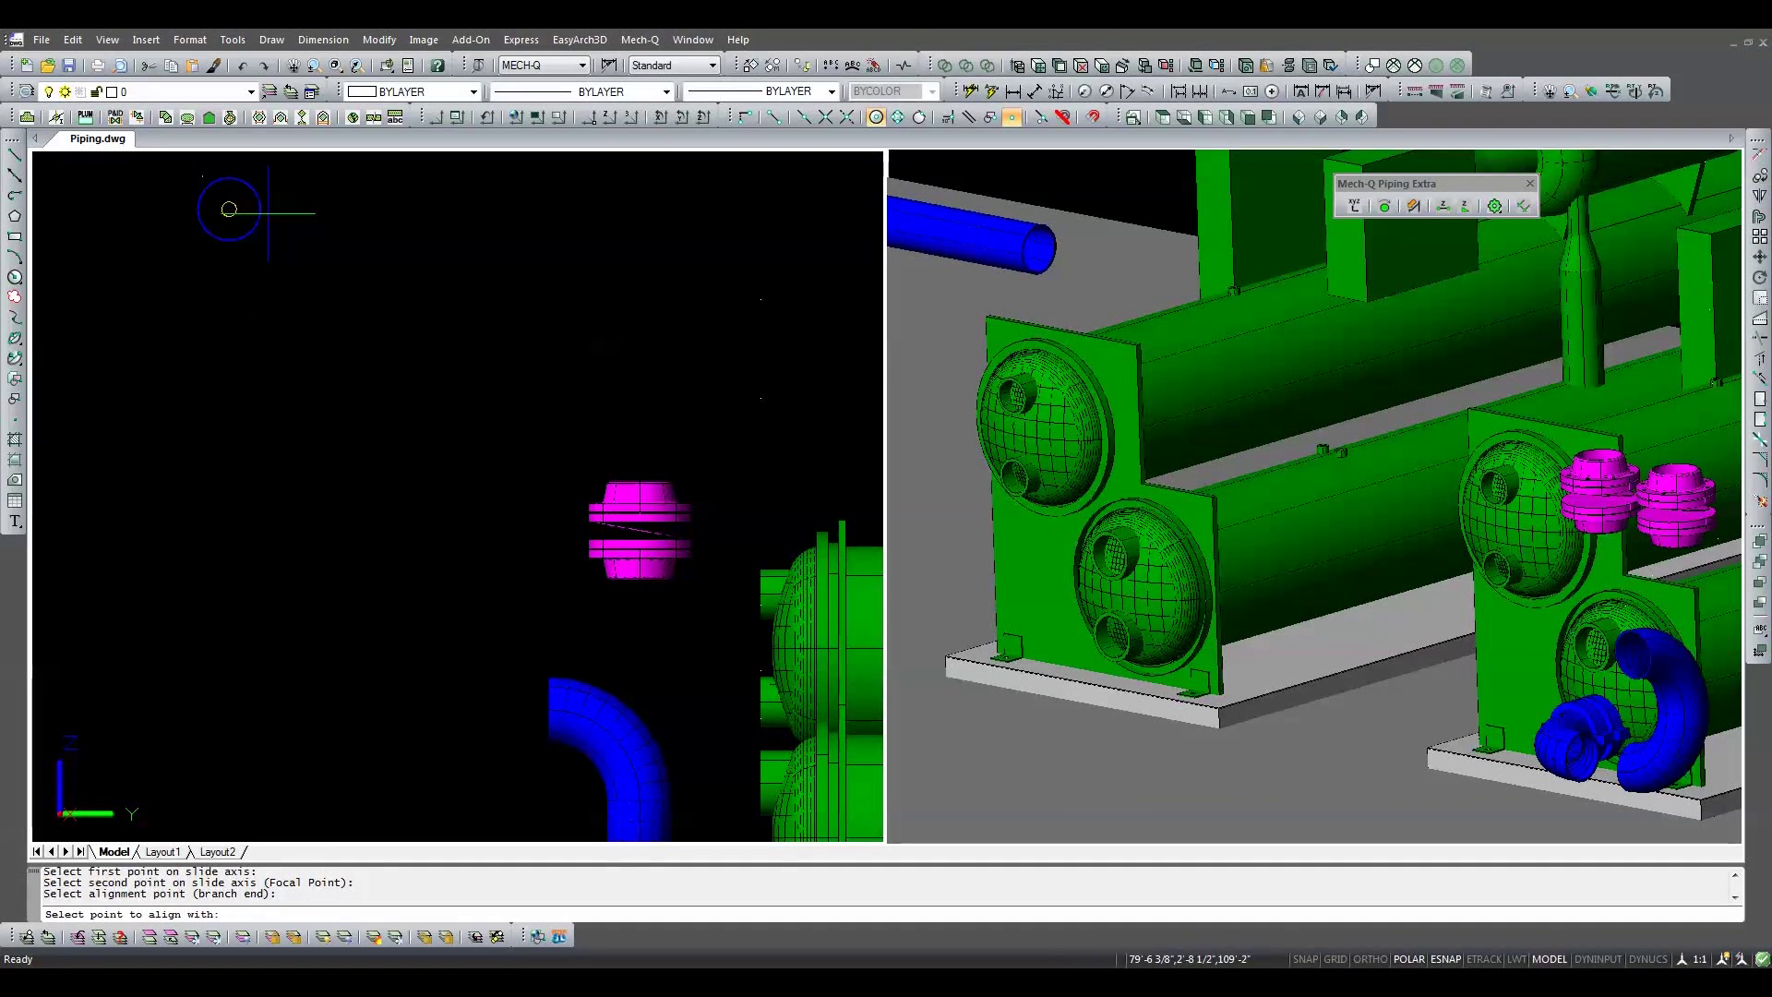
{"action": "left_click", "coordinate": [229, 208]}
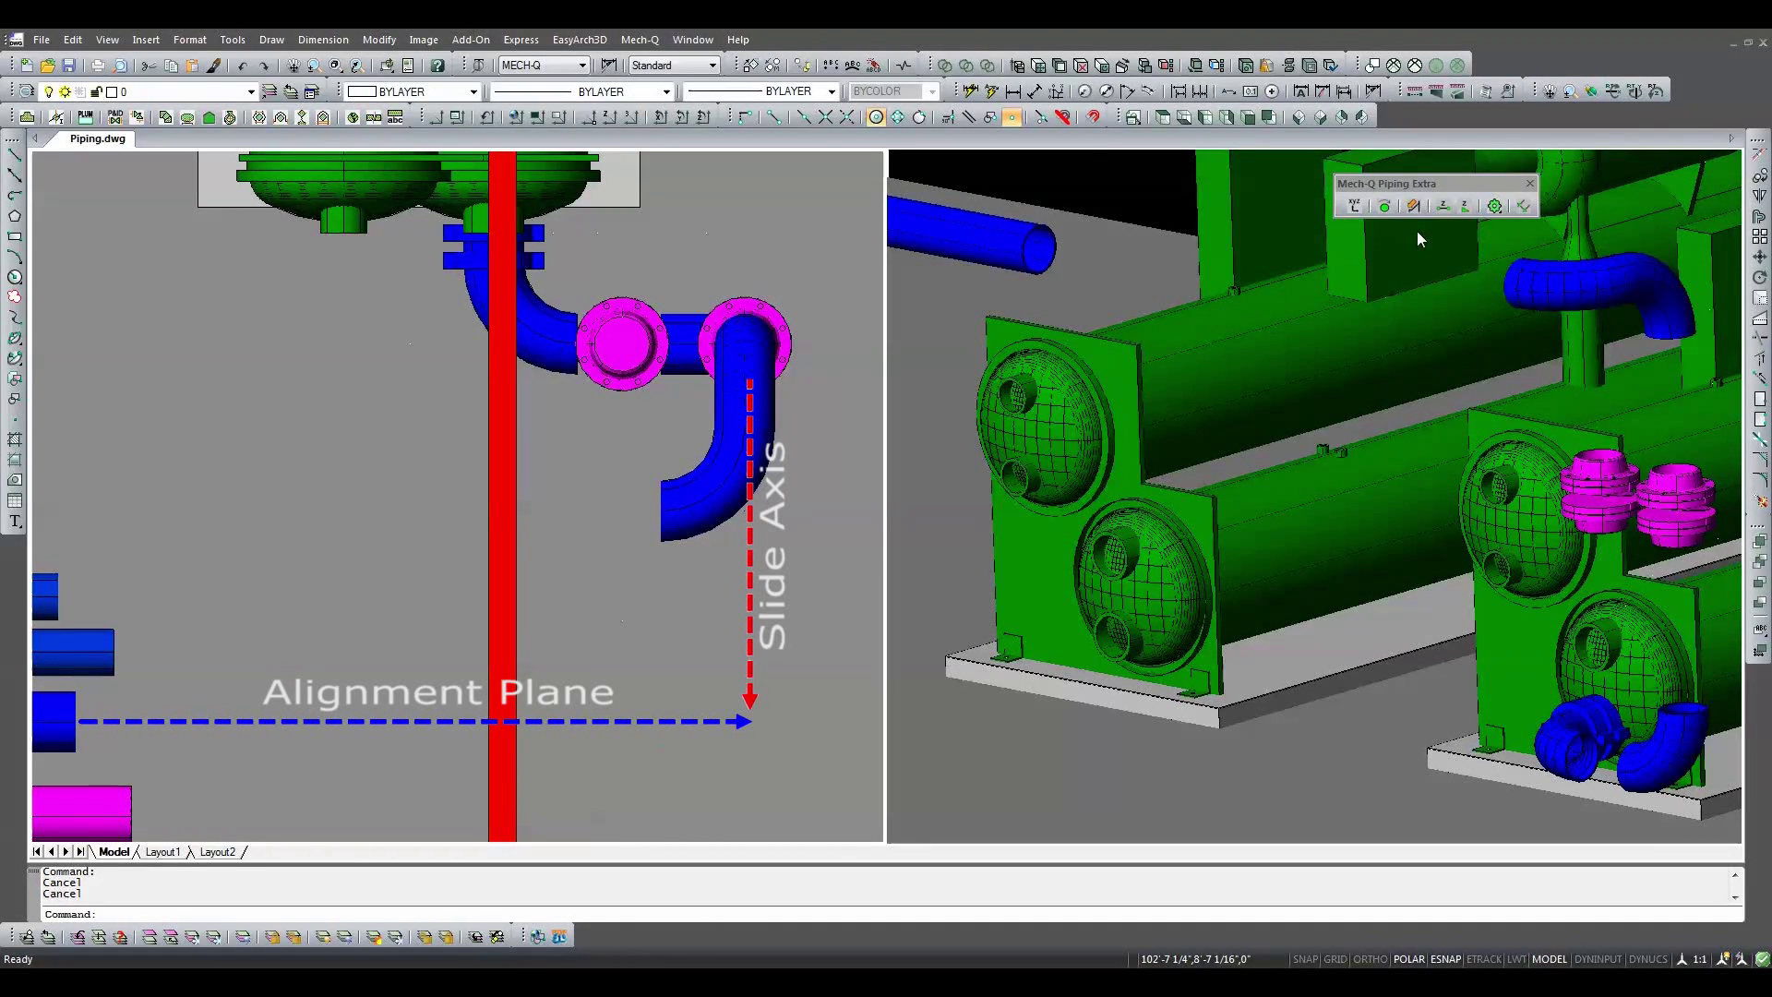
Step: Slide the outer blue elbow along its axis in plan, aligning its open end with the centre of the blue pipe's end
{"action": "left_click", "coordinate": [1413, 205]}
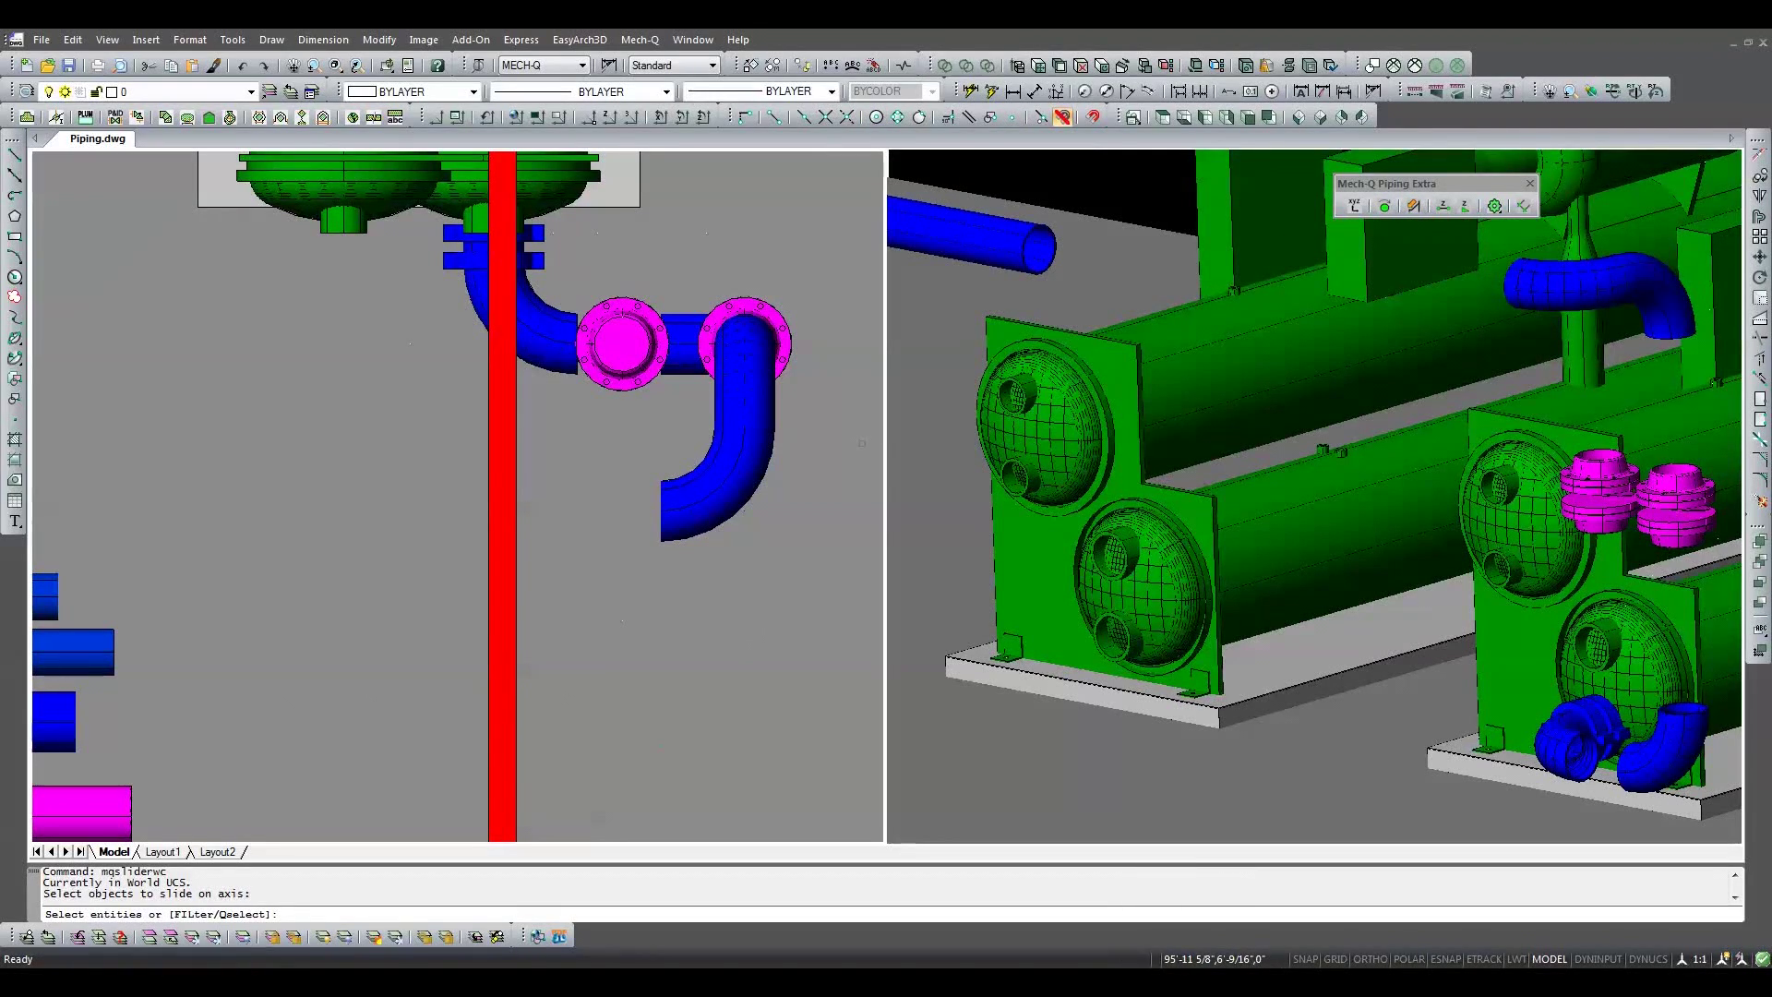
{"action": "left_click", "coordinate": [729, 480]}
{"action": "key", "text": "Return"}
{"action": "left_click", "coordinate": [743, 430]}
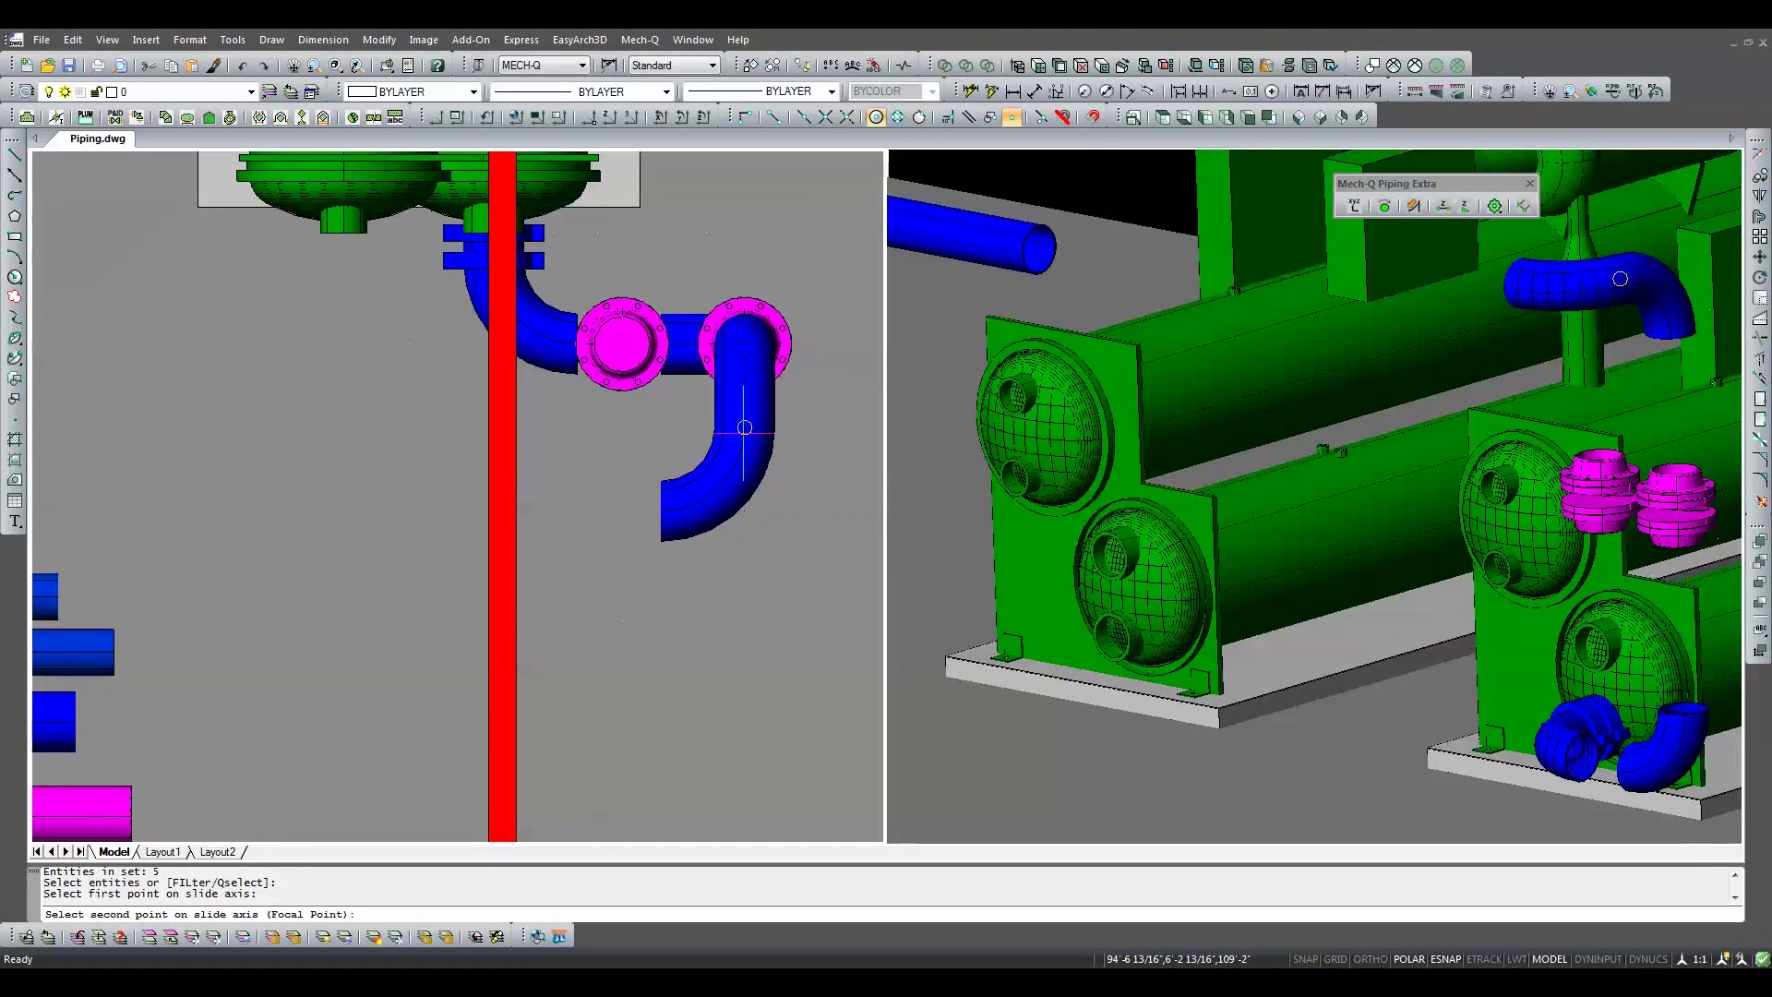
{"action": "left_click", "coordinate": [744, 511]}
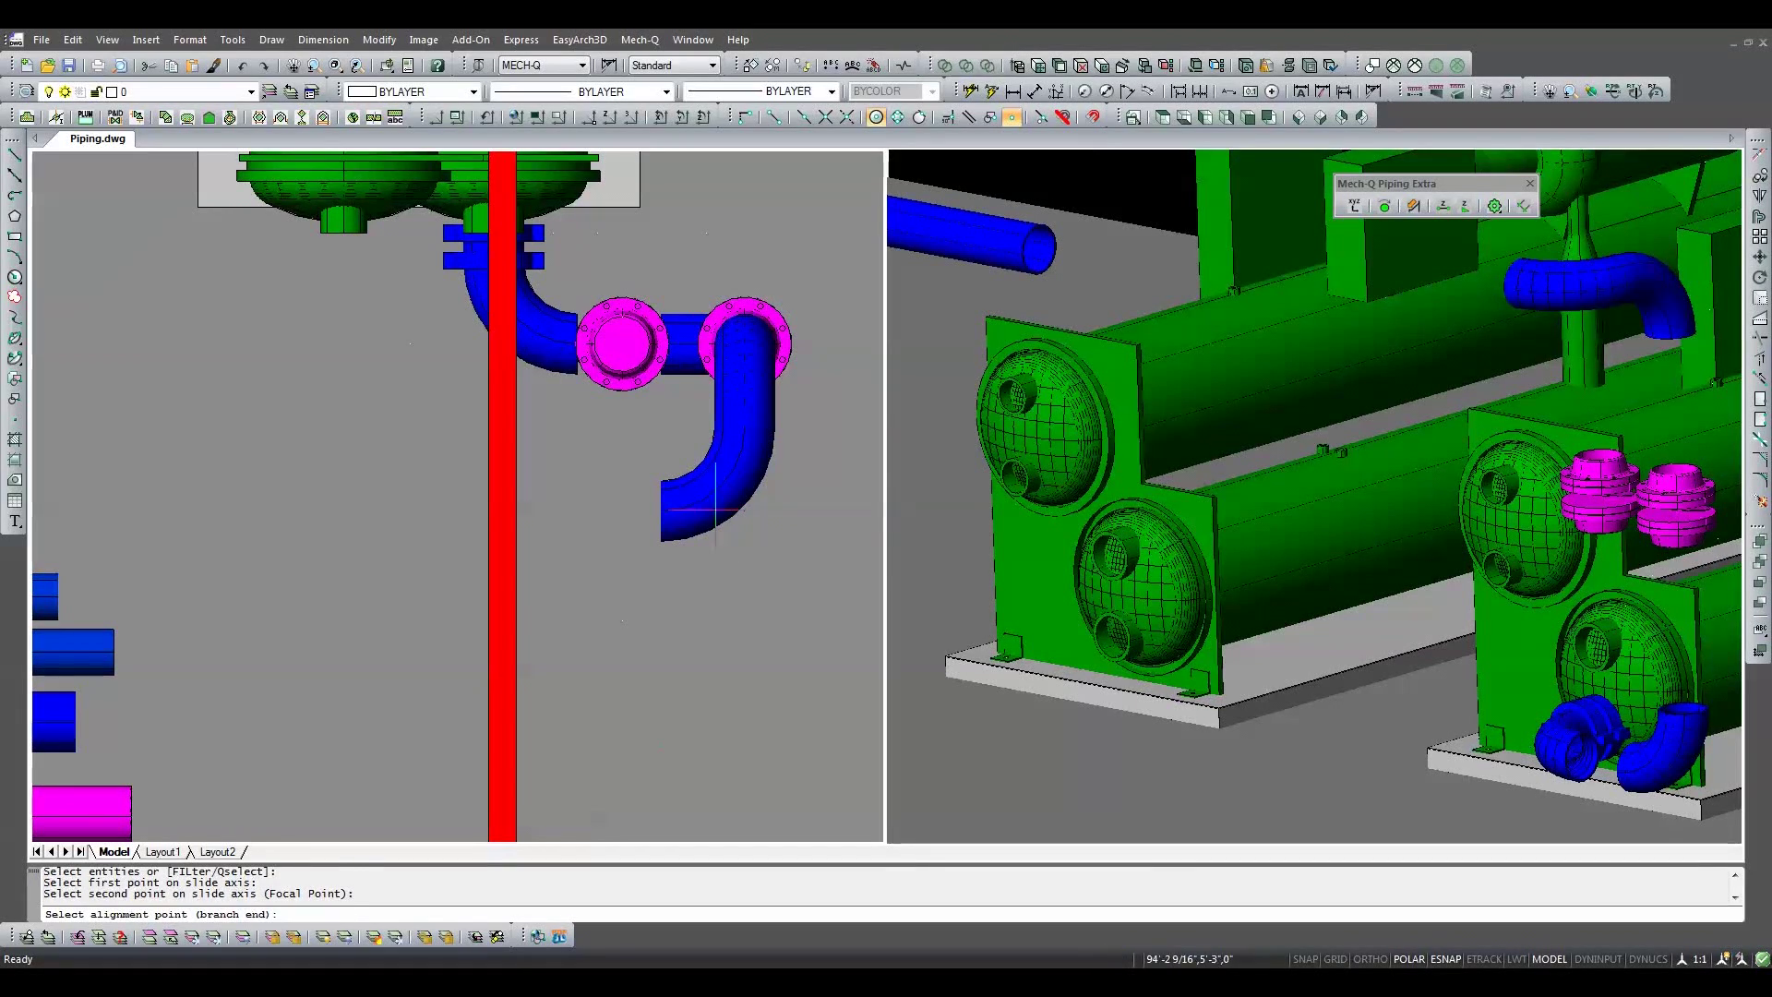
{"action": "left_click", "coordinate": [685, 514]}
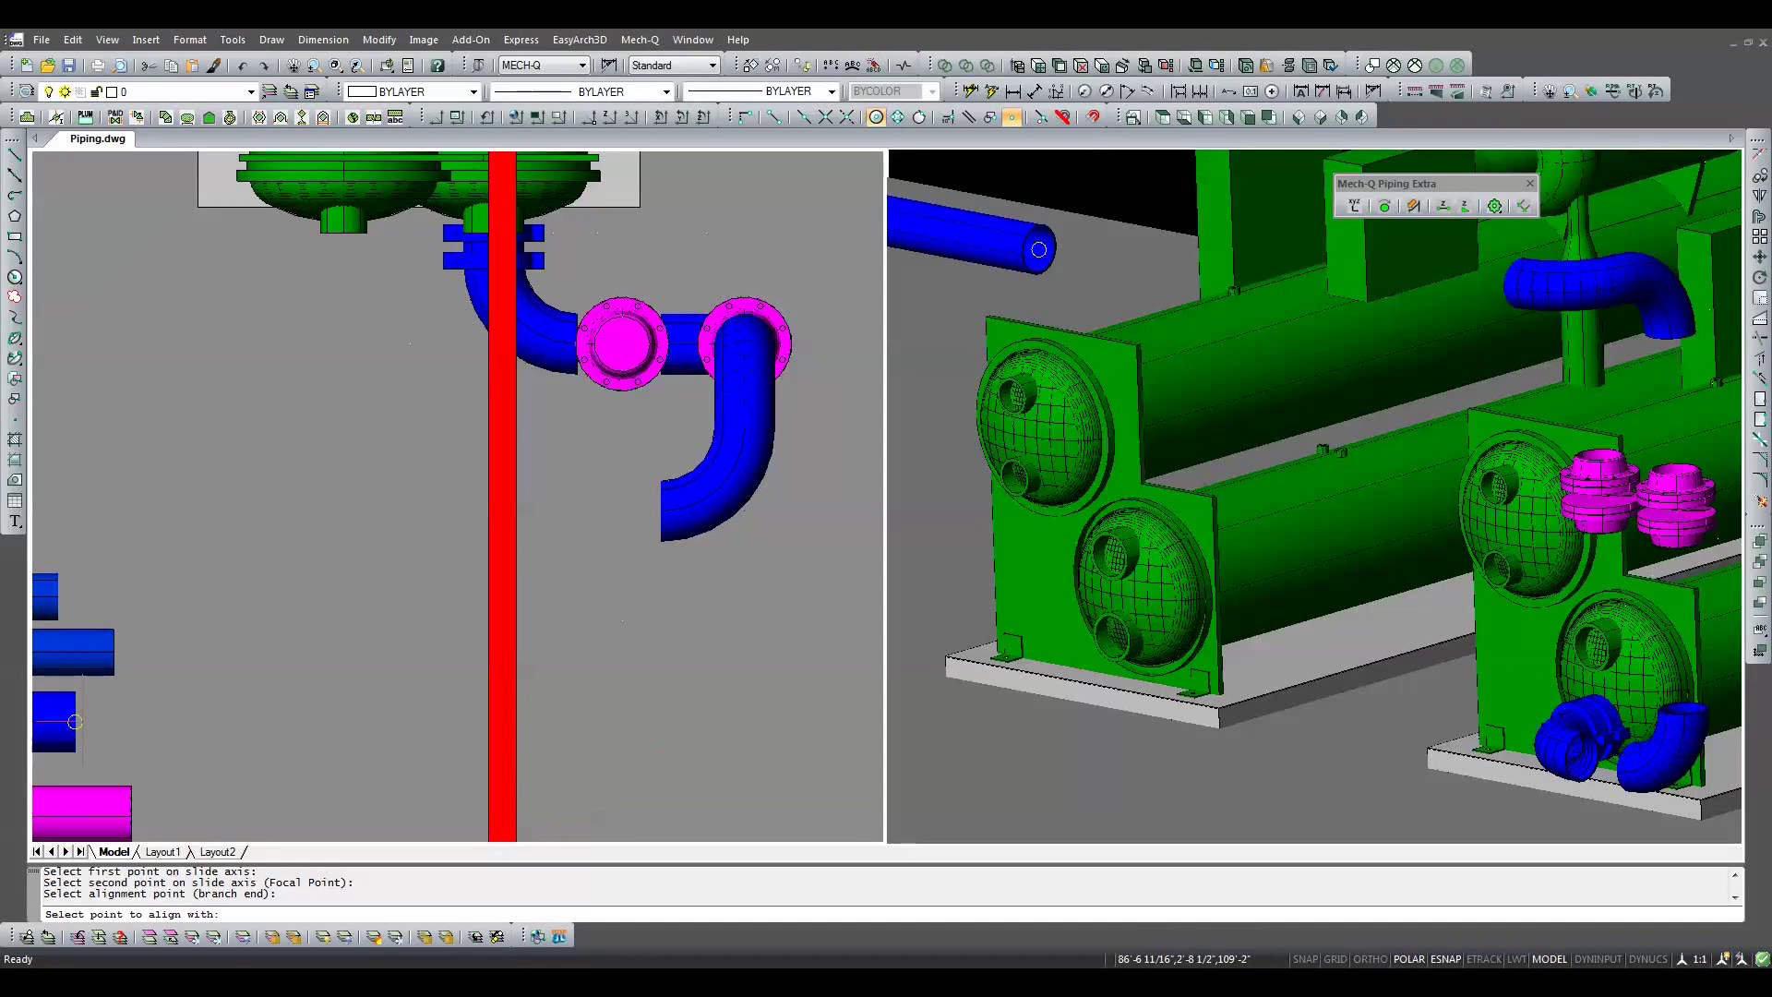
{"action": "left_click", "coordinate": [81, 721]}
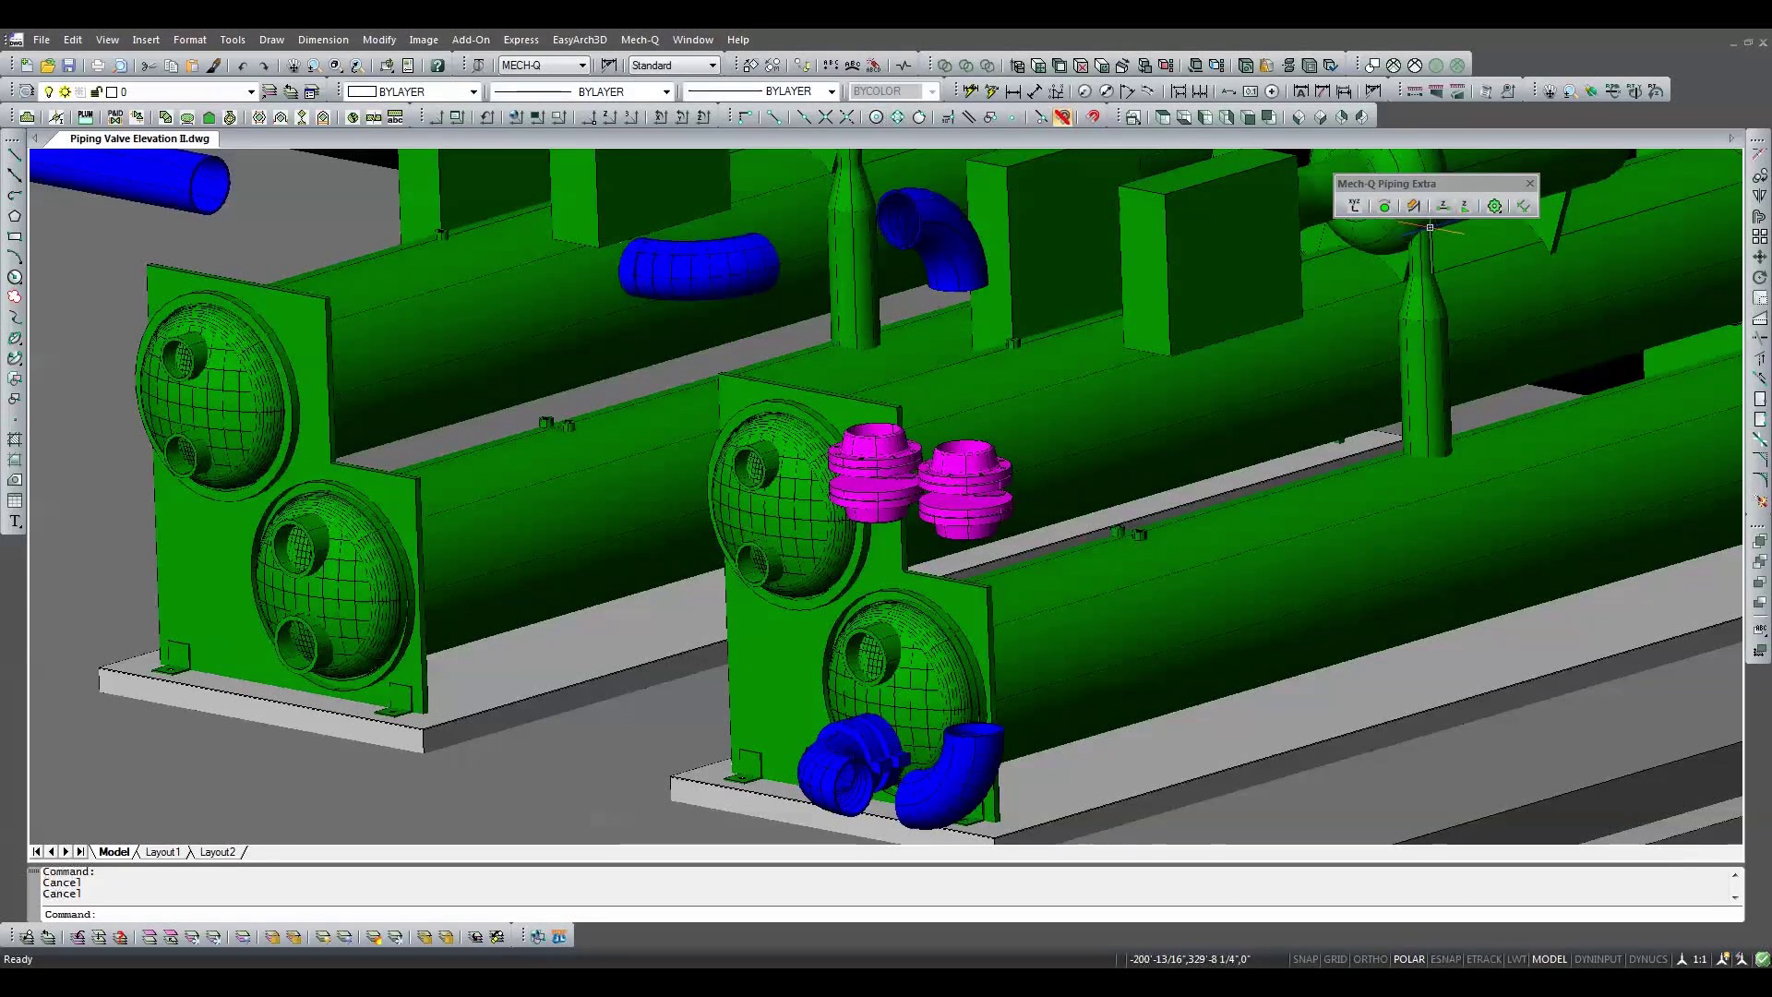
Step: Change the elevation of both magenta valves, aligning the right valve's top with the blue elbow's lower end at a relative distance of -3/32
{"action": "left_click", "coordinate": [1442, 205]}
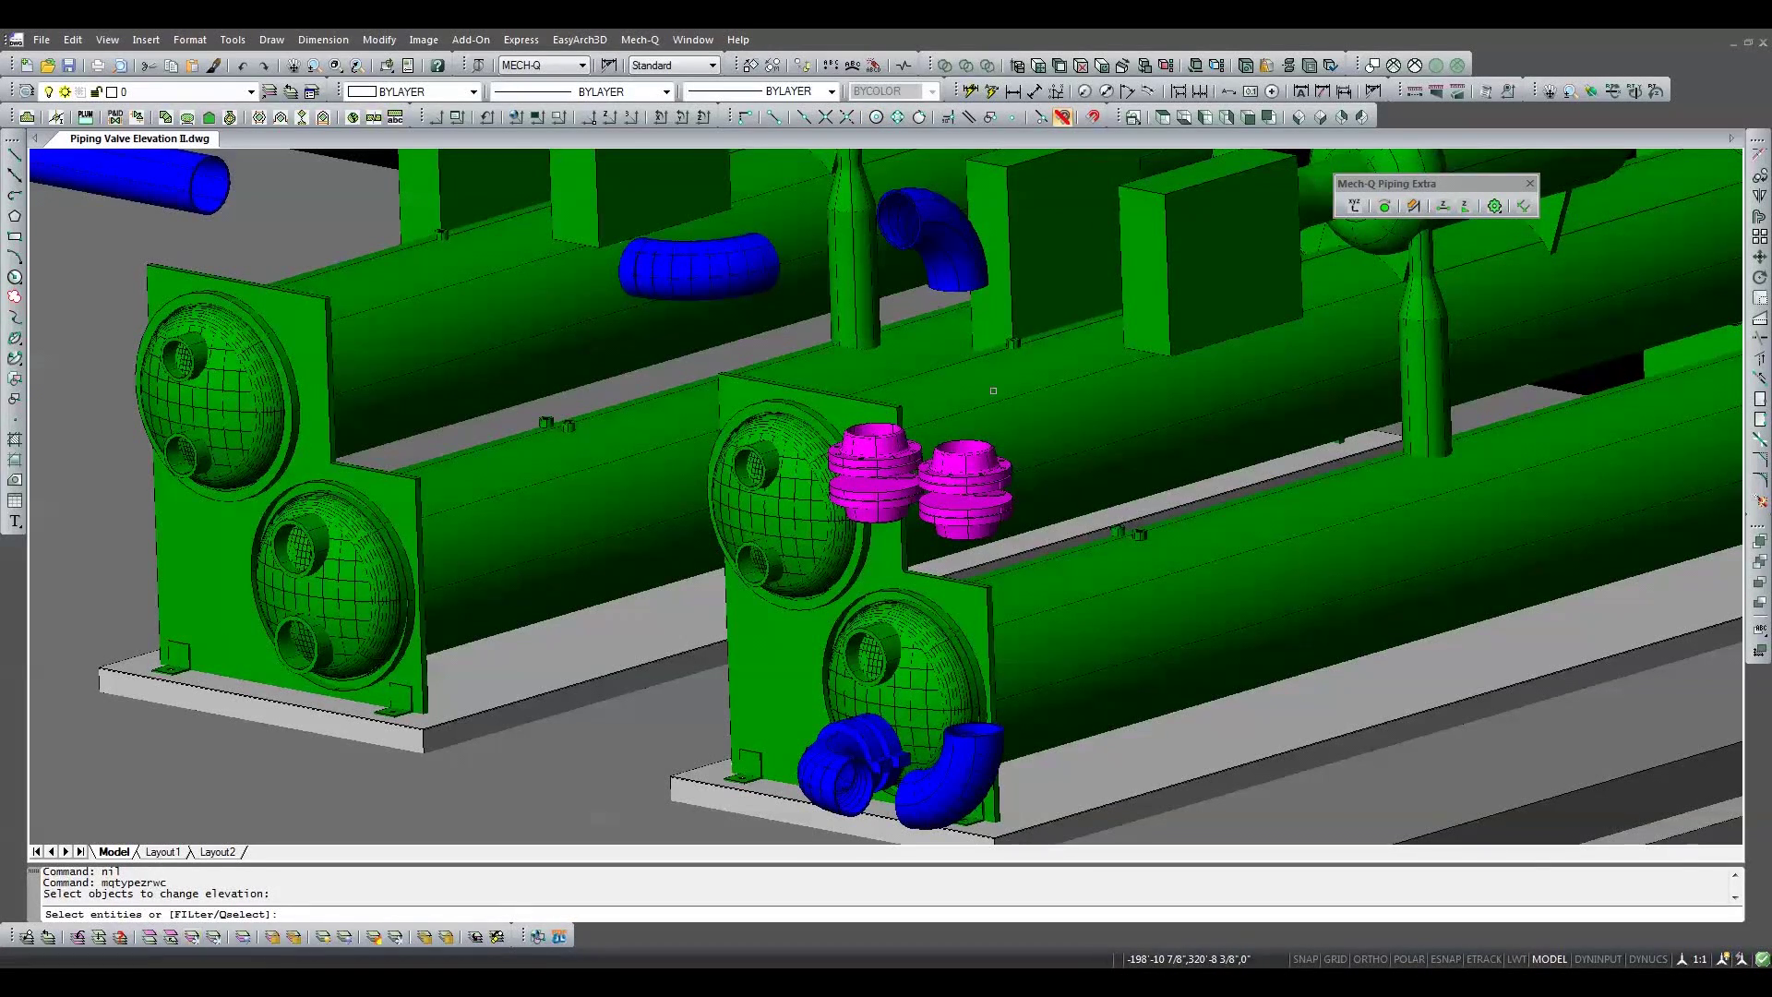
{"action": "type", "text": "w"}
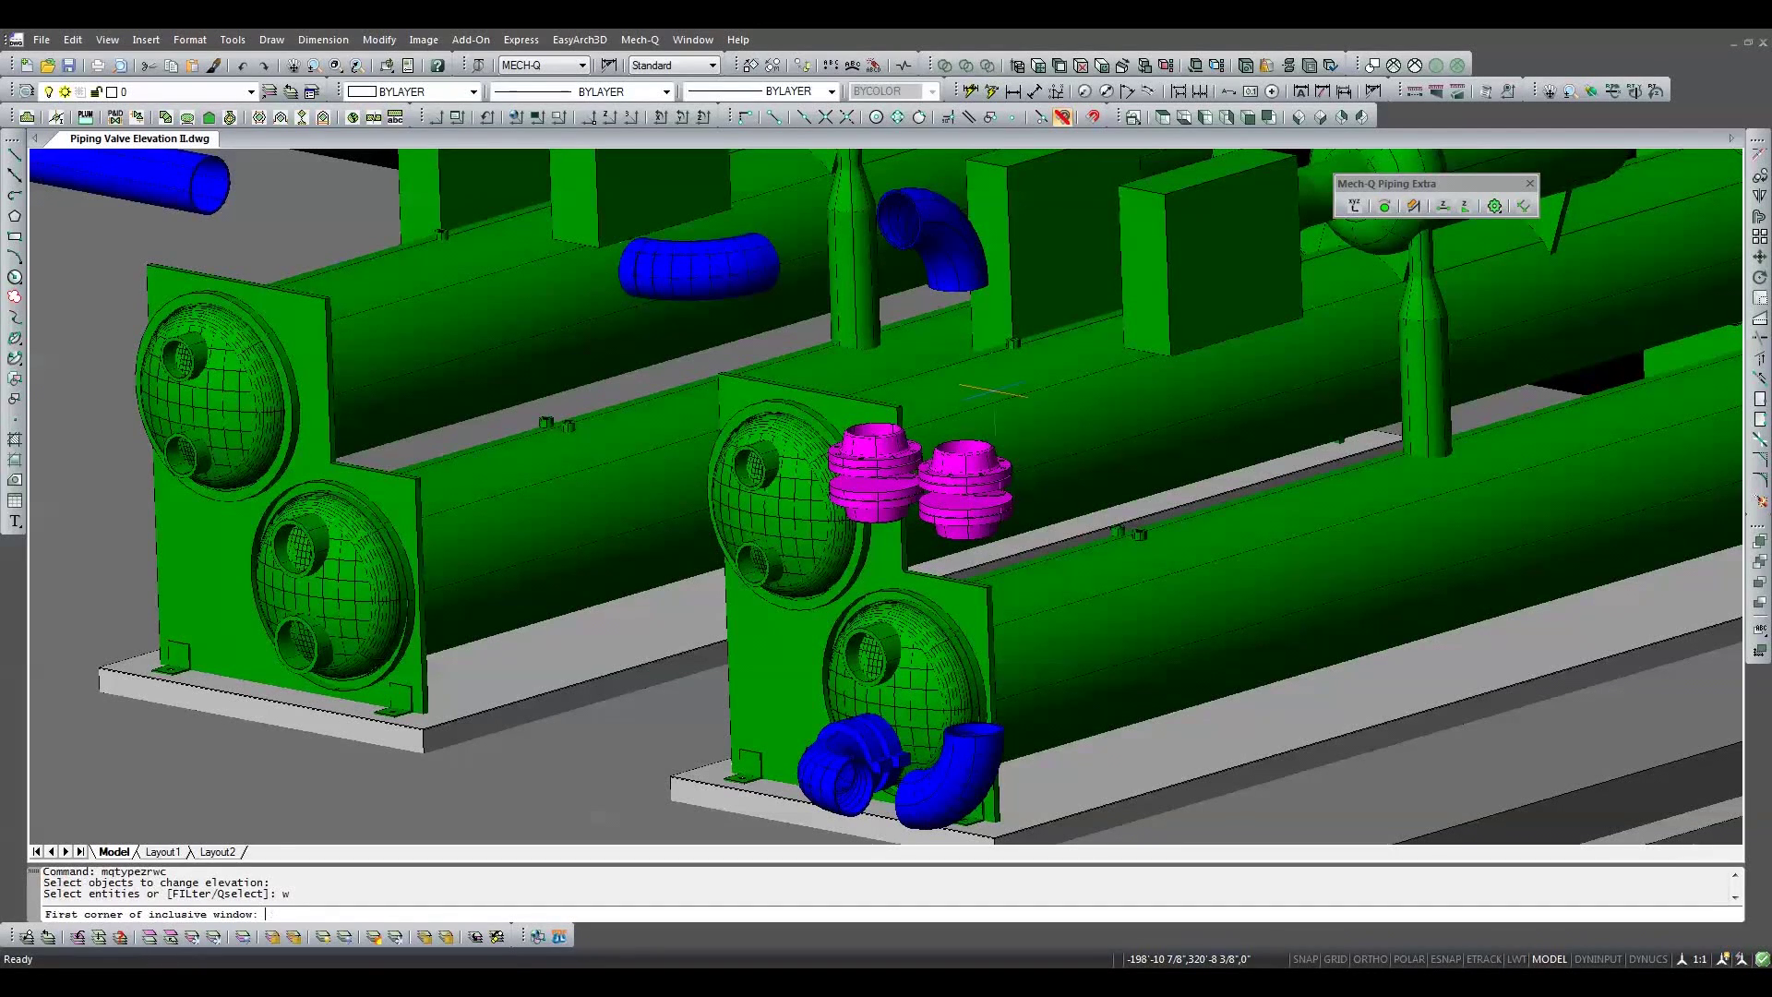
{"action": "key", "text": "Return"}
{"action": "left_click", "coordinate": [807, 540]}
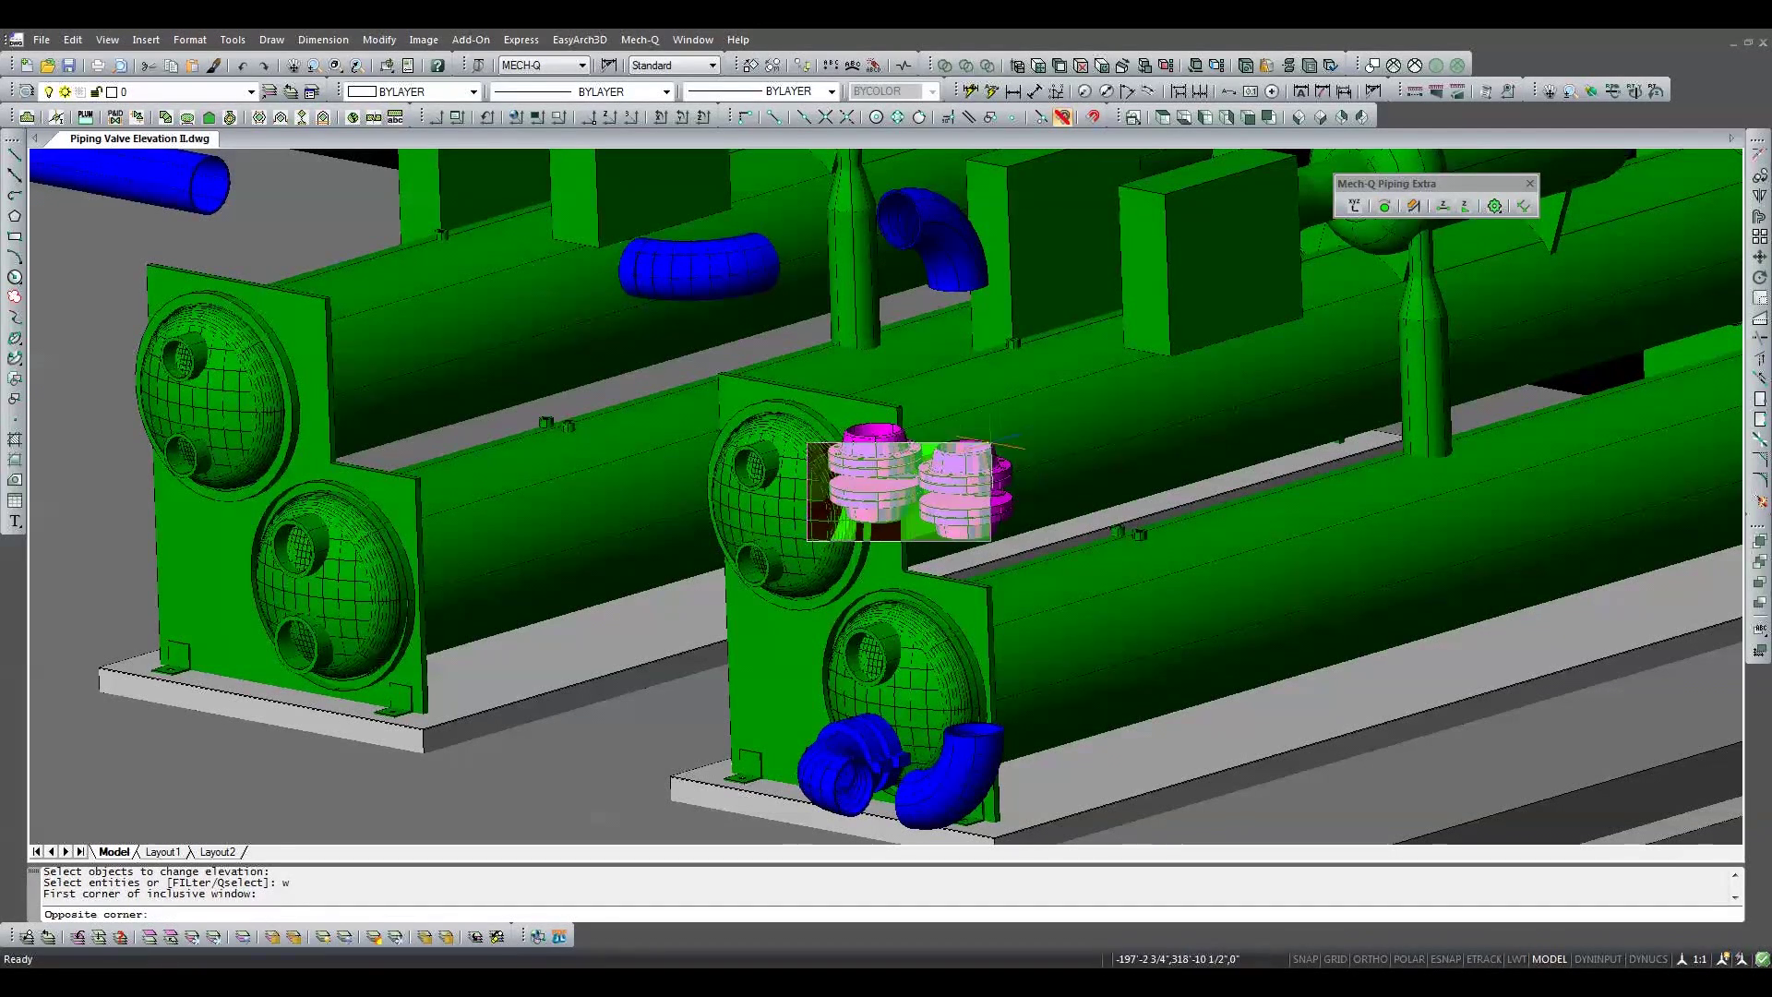
{"action": "left_click", "coordinate": [1047, 412]}
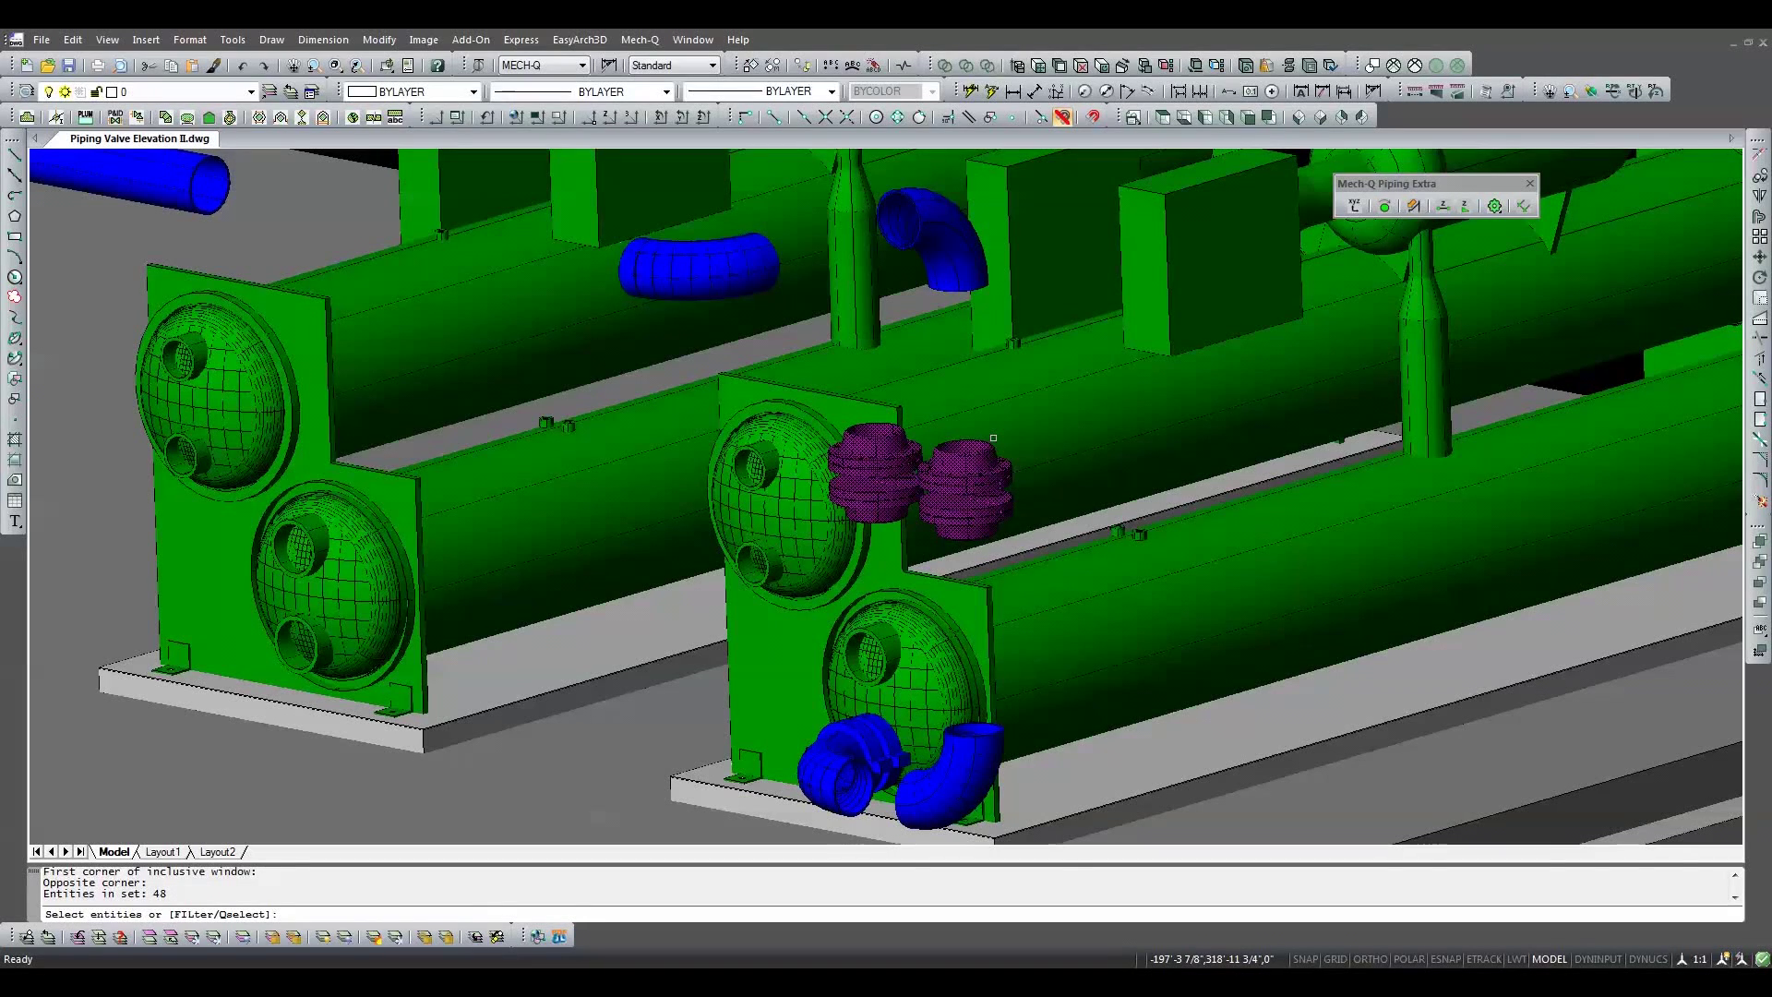
{"action": "key", "text": "Return"}
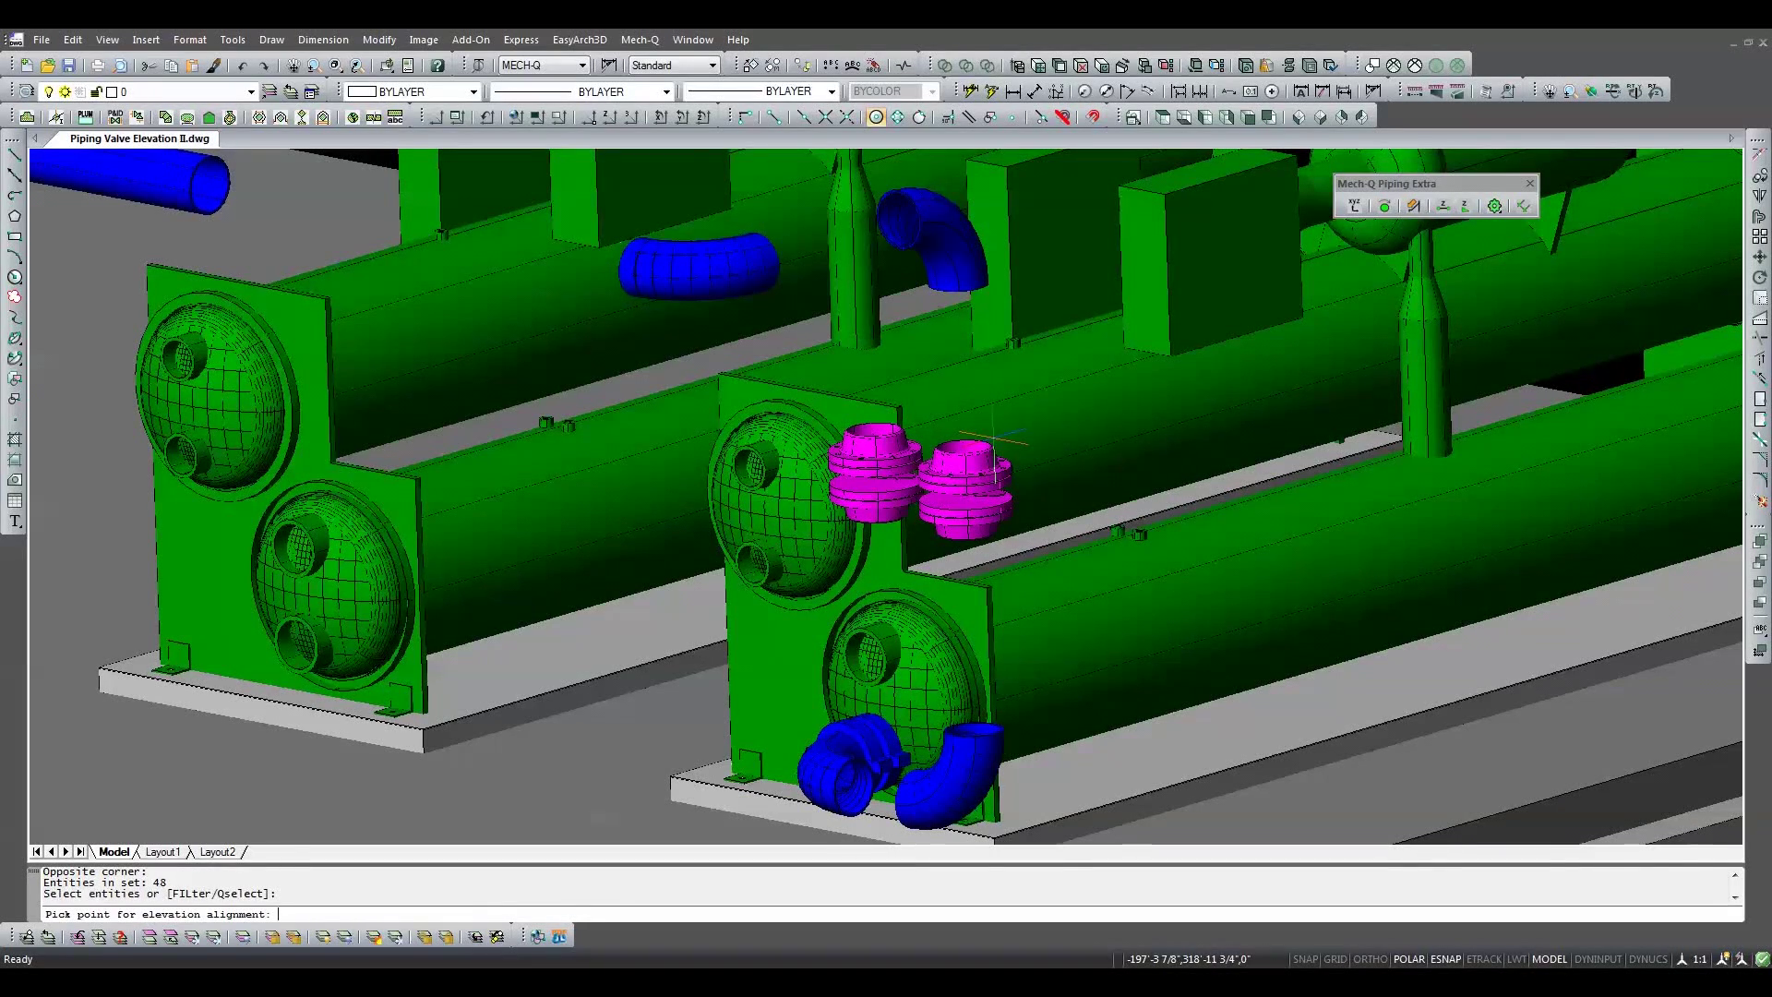
{"action": "left_click", "coordinate": [963, 448]}
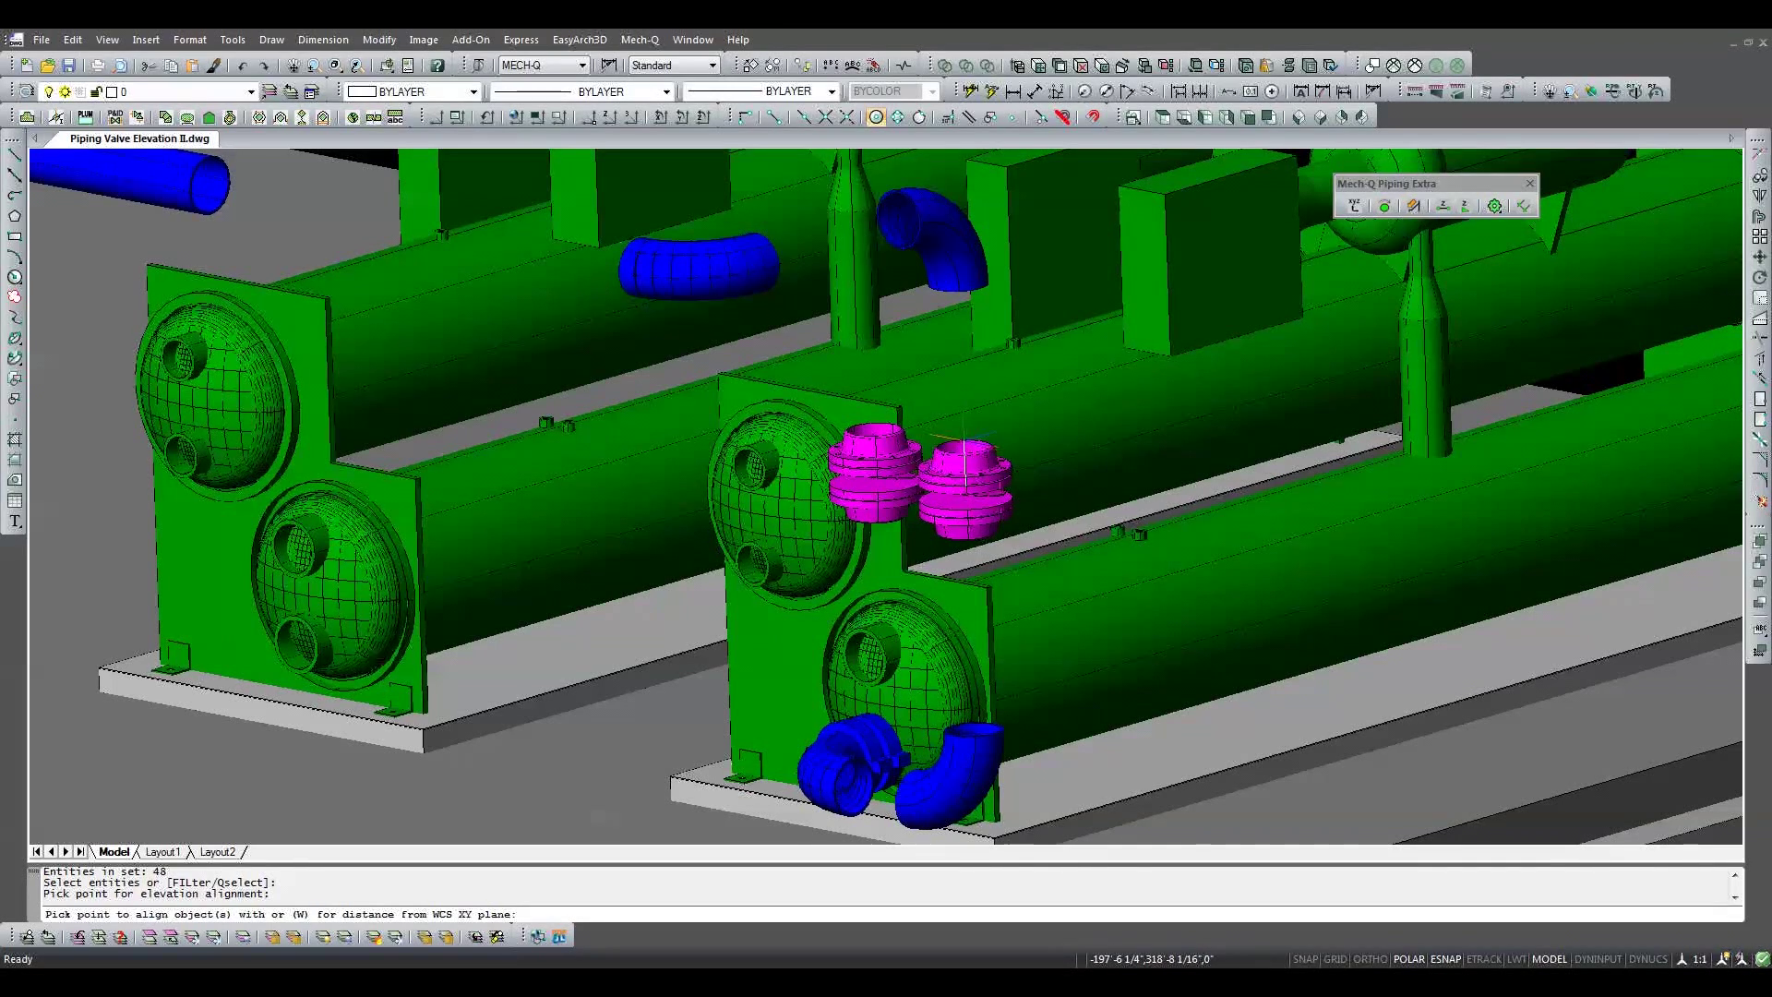
{"action": "left_click", "coordinate": [958, 284]}
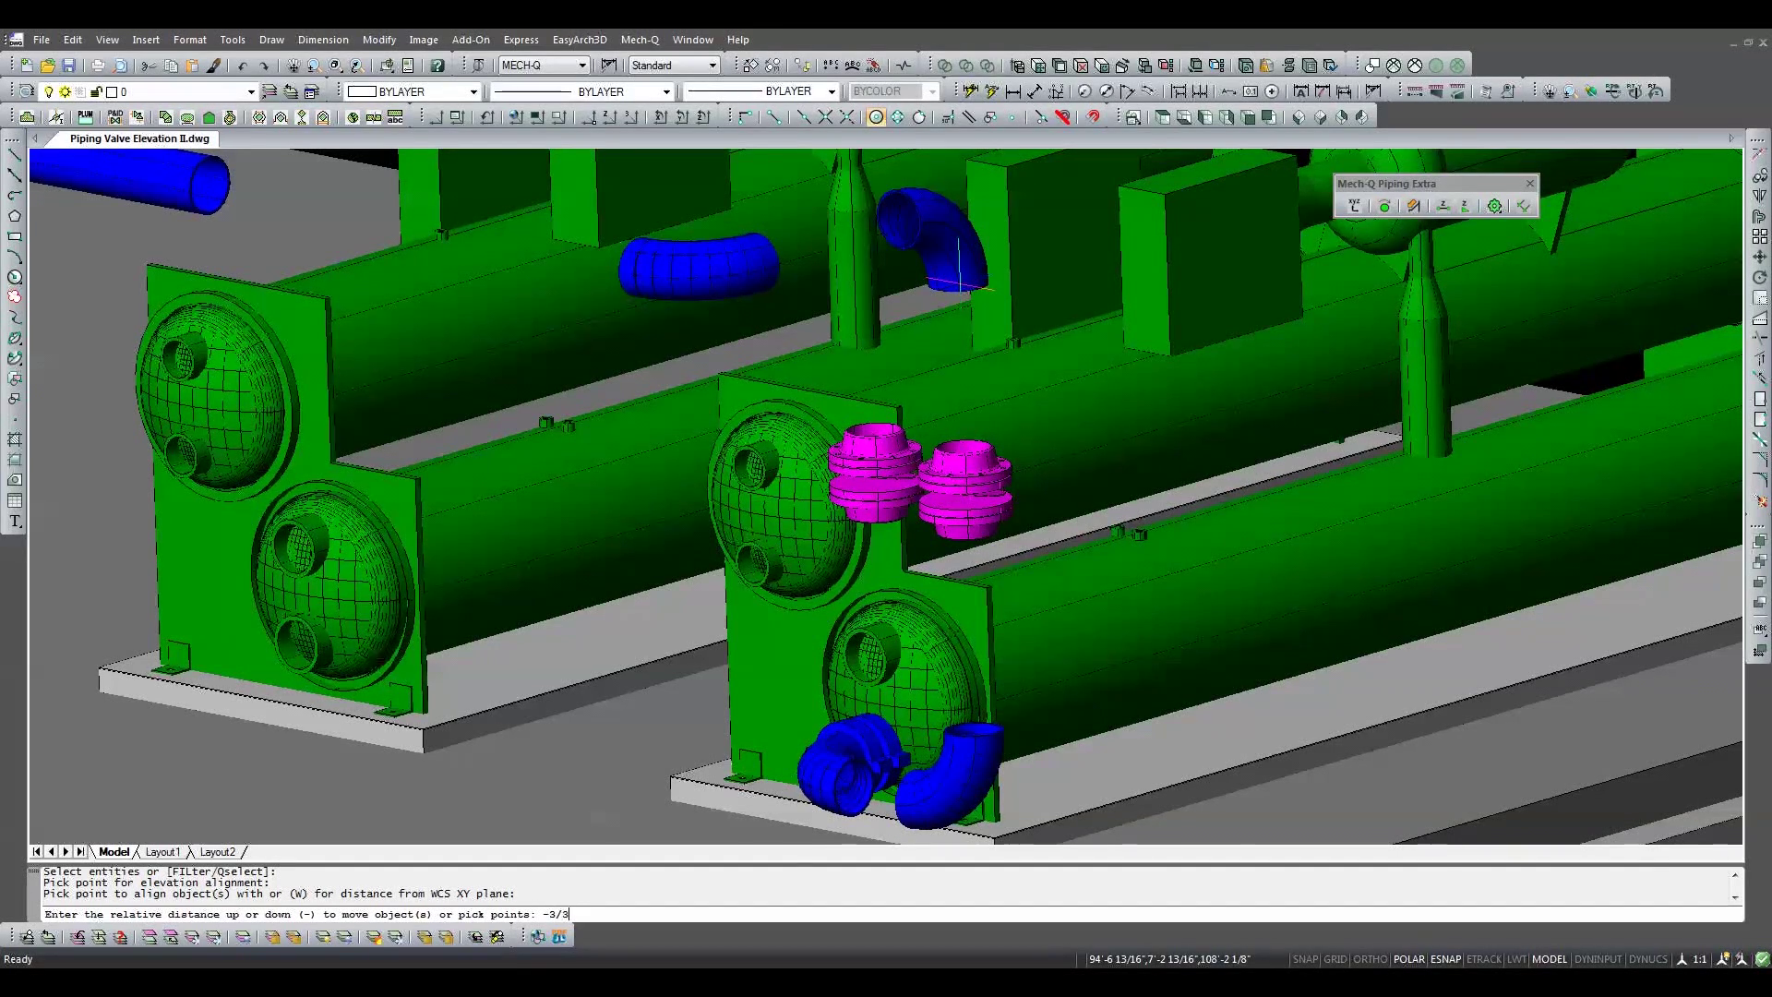
{"action": "key", "text": "Return"}
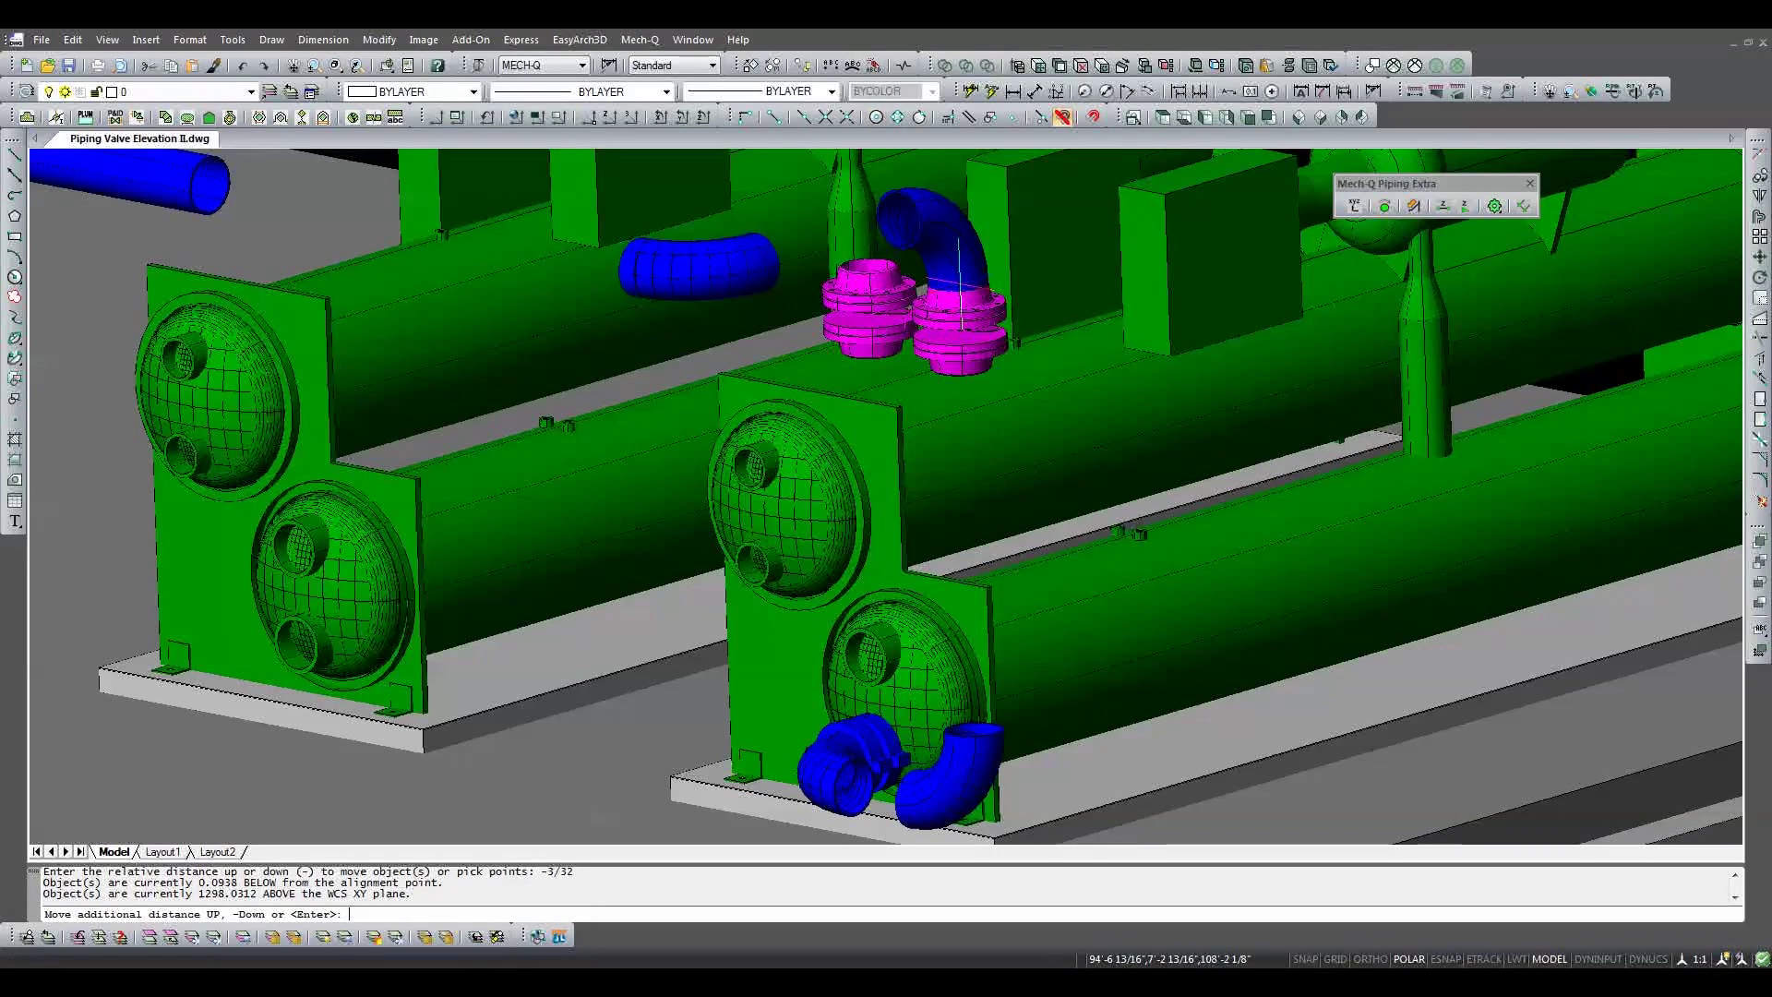
{"action": "key", "text": "Return"}
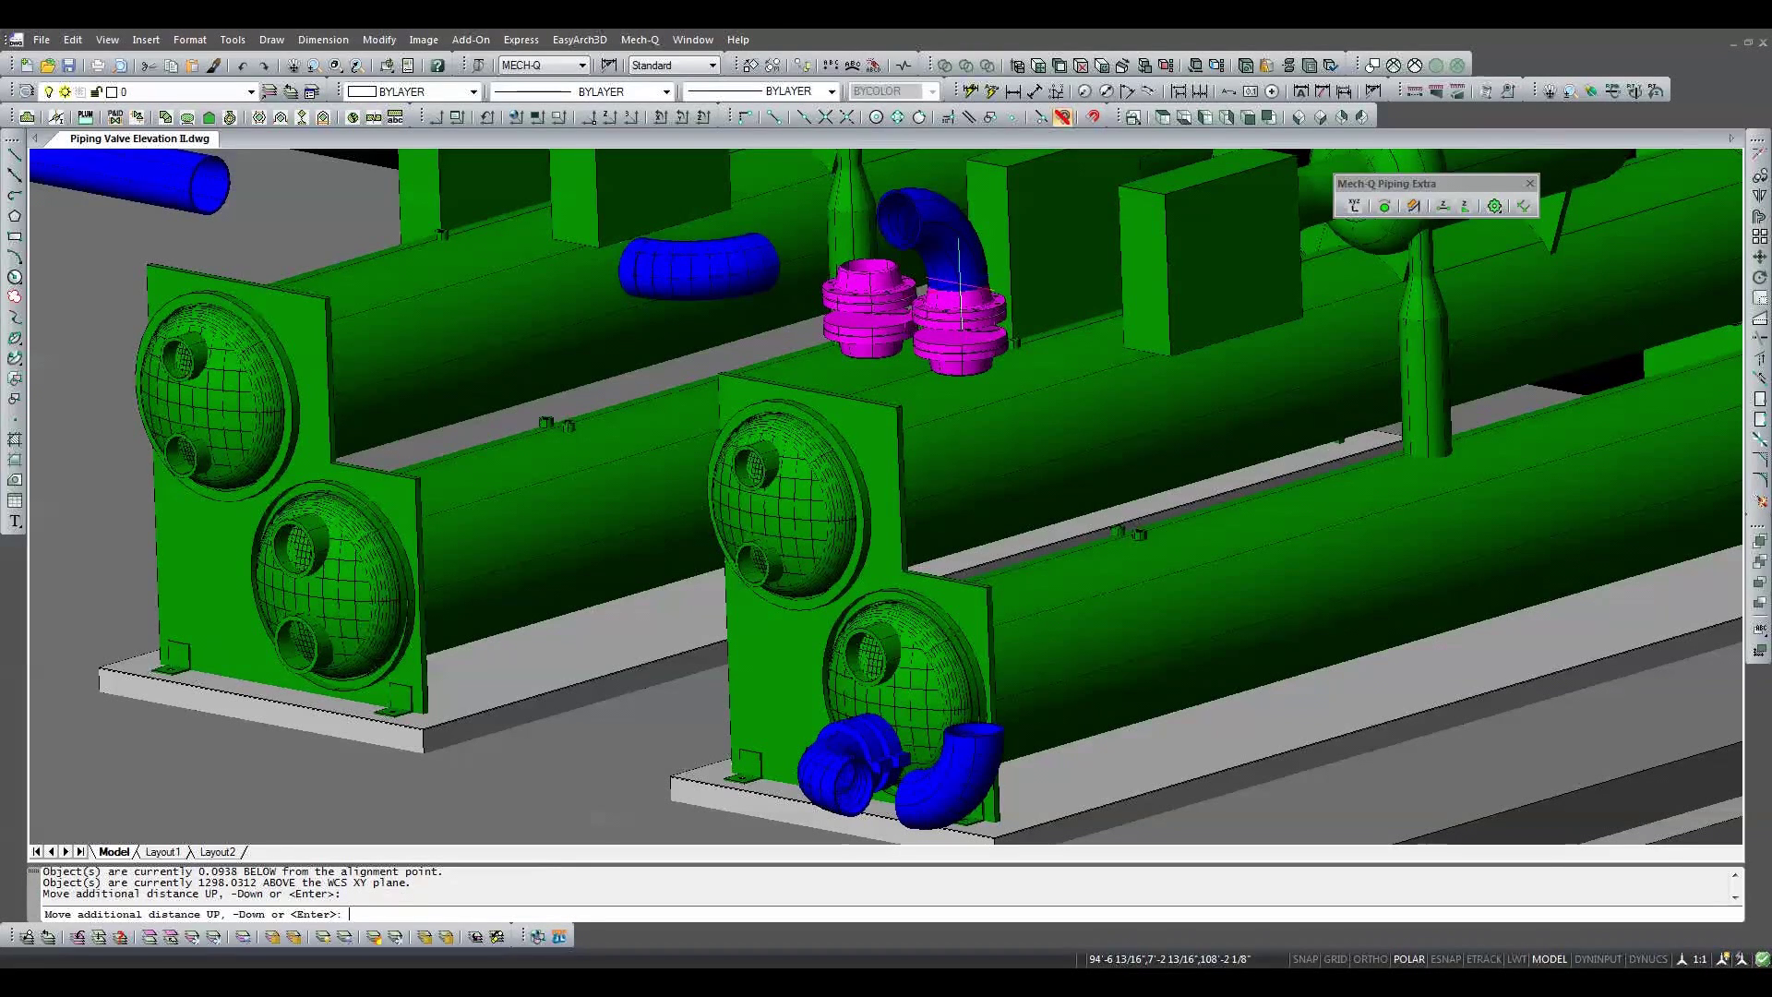
{"action": "key", "text": "Return"}
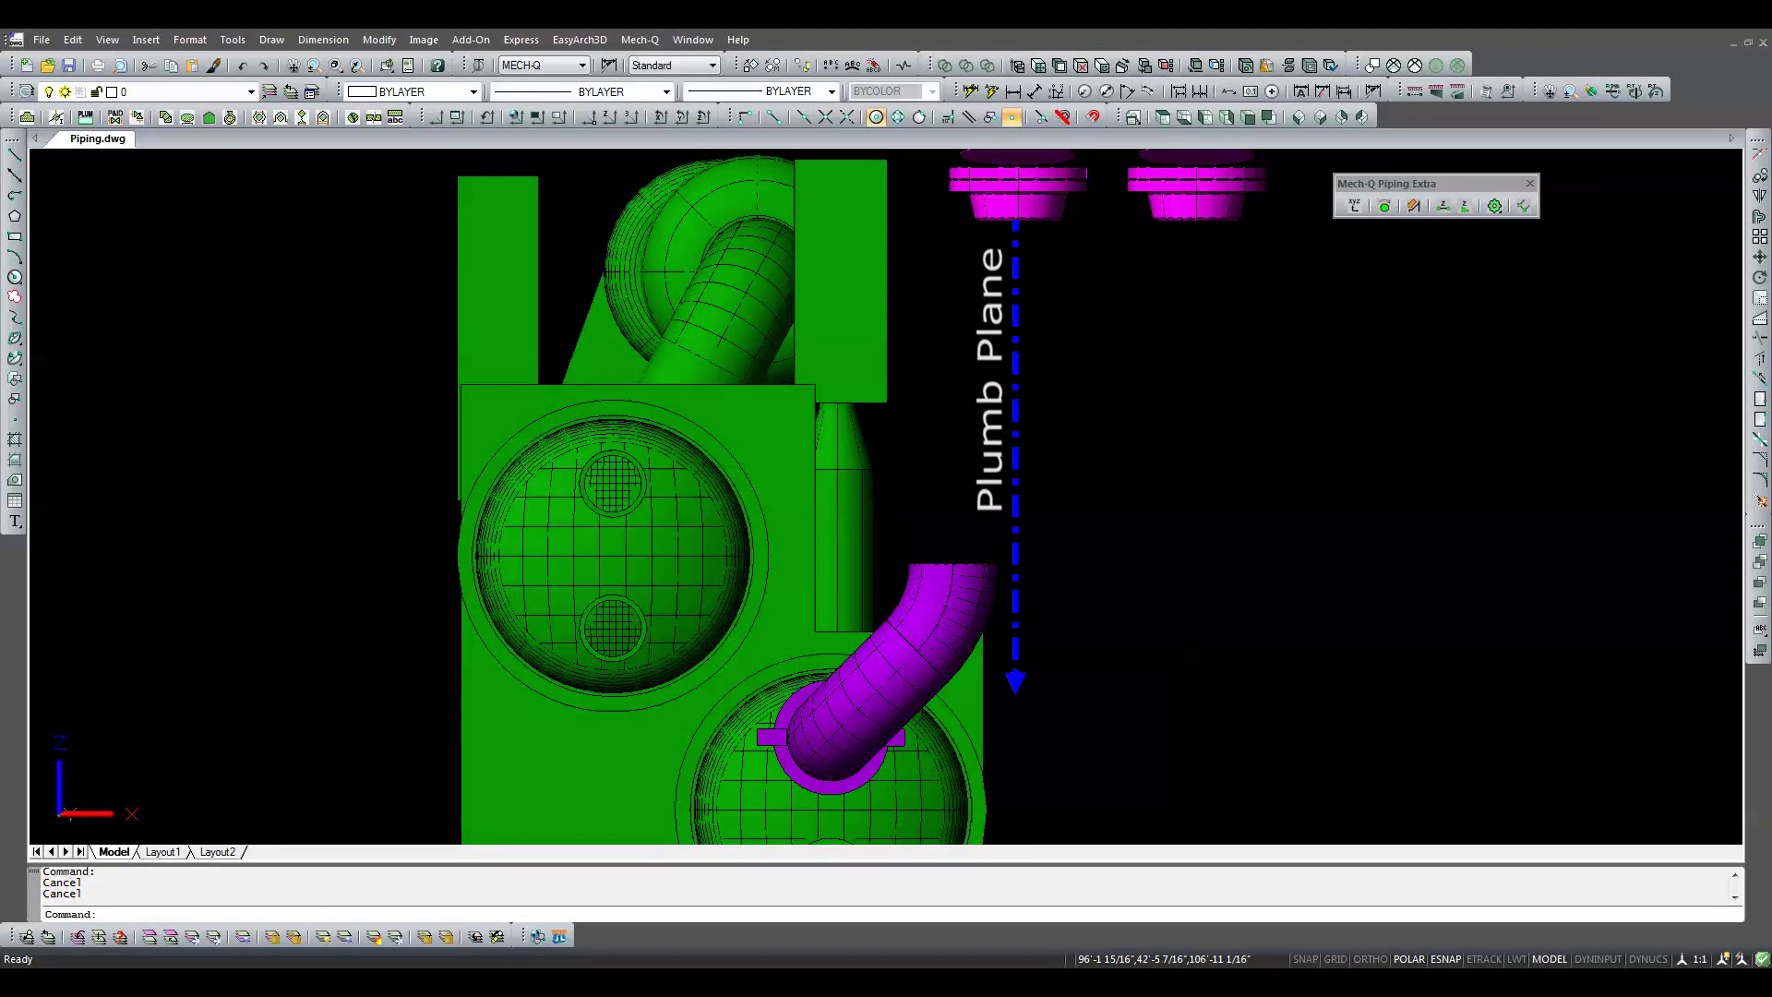
Step: Slide the violet elbow along its sloping pipe axis, aligning its upper open end with the bottom centre of the left magenta valve
{"action": "left_click", "coordinate": [1353, 205]}
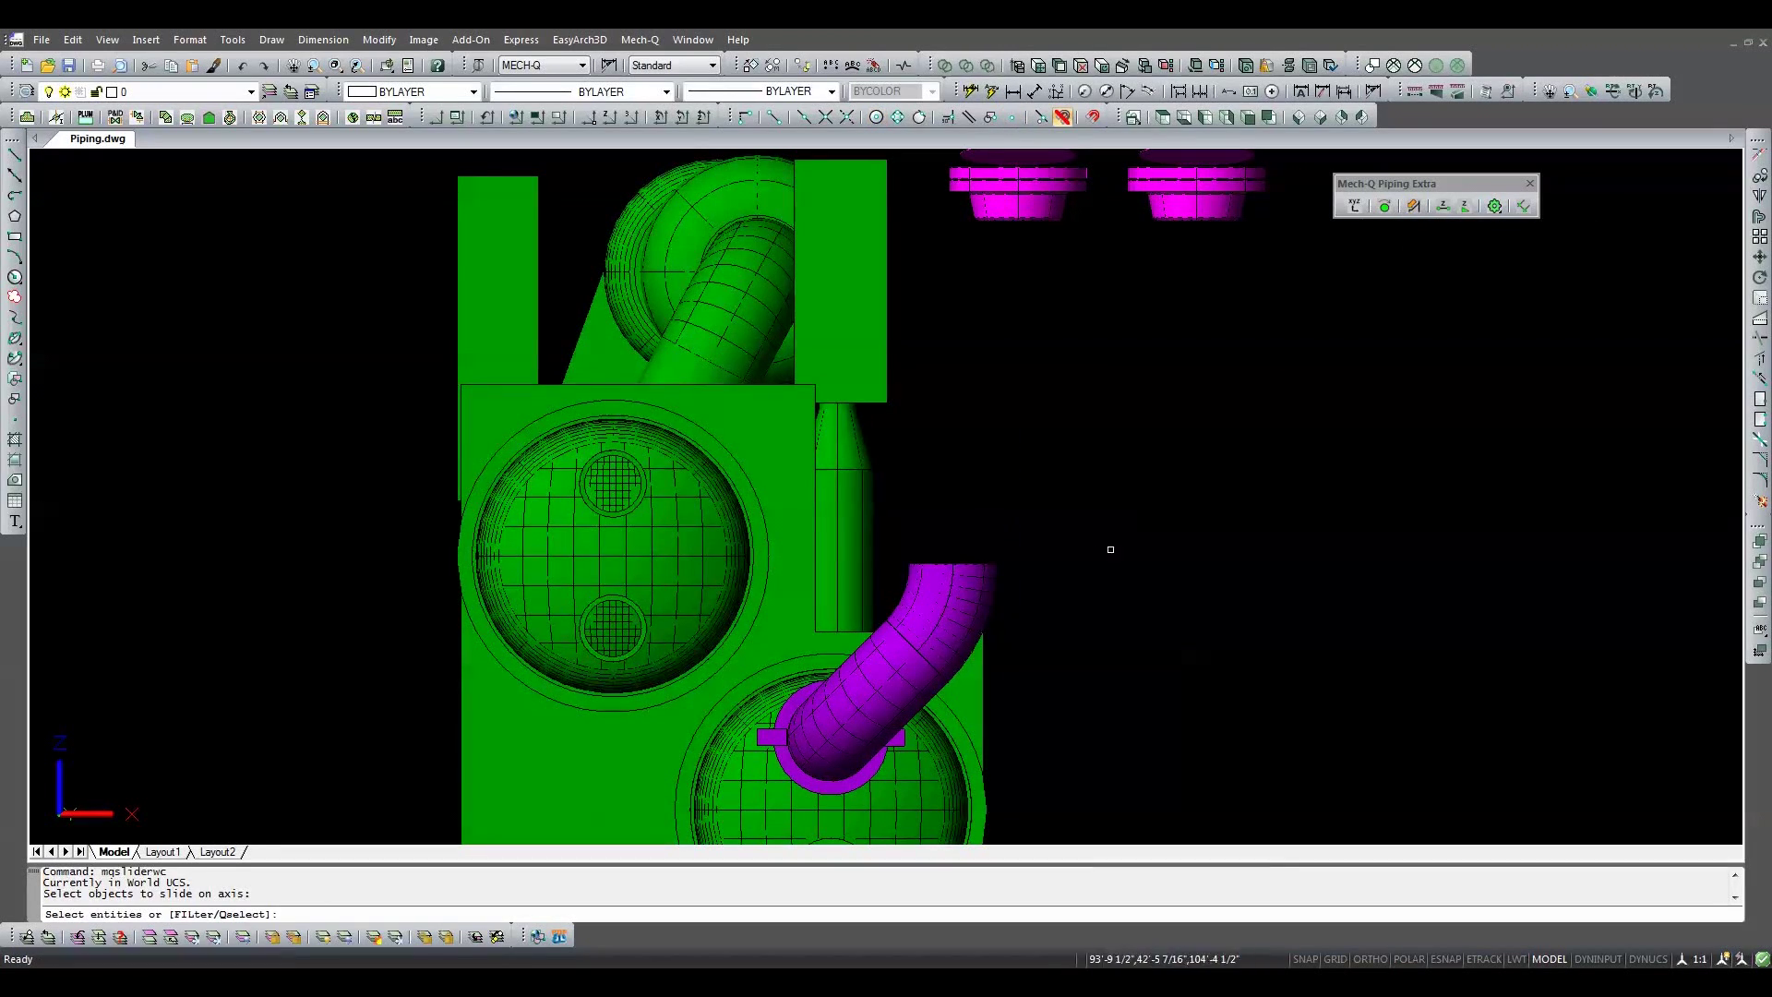
{"action": "left_click", "coordinate": [993, 570]}
{"action": "key", "text": "Return"}
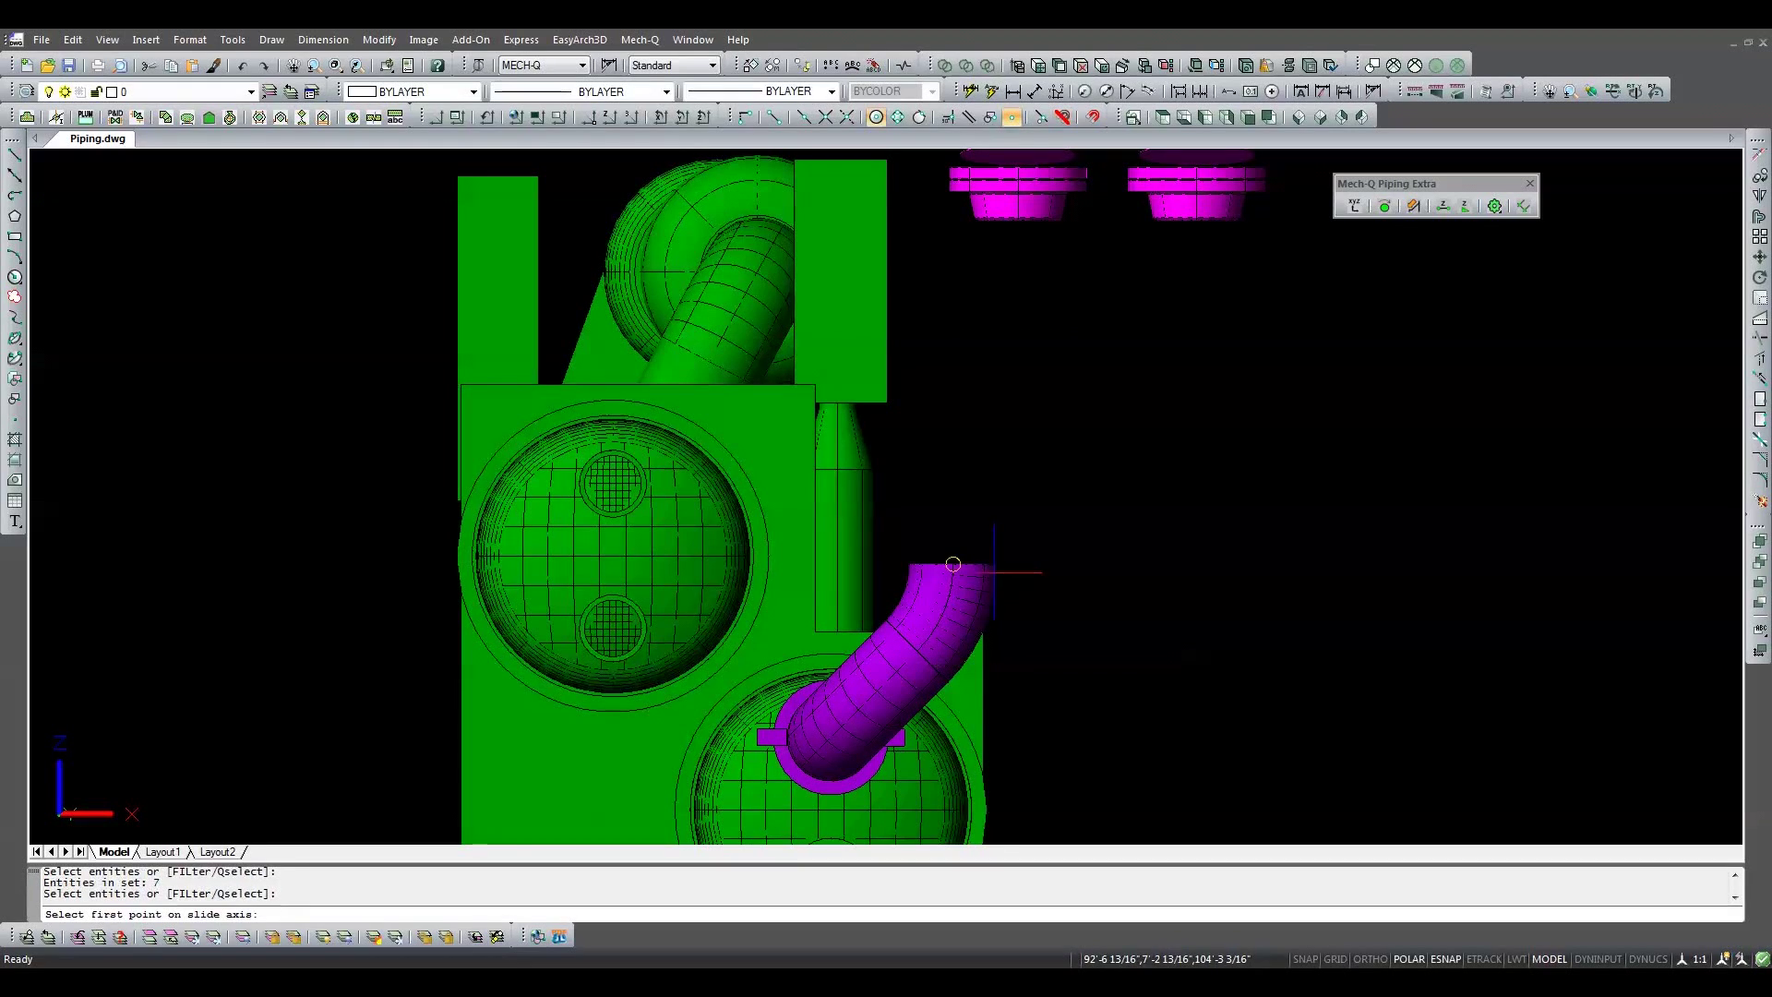
{"action": "left_click", "coordinate": [916, 650]}
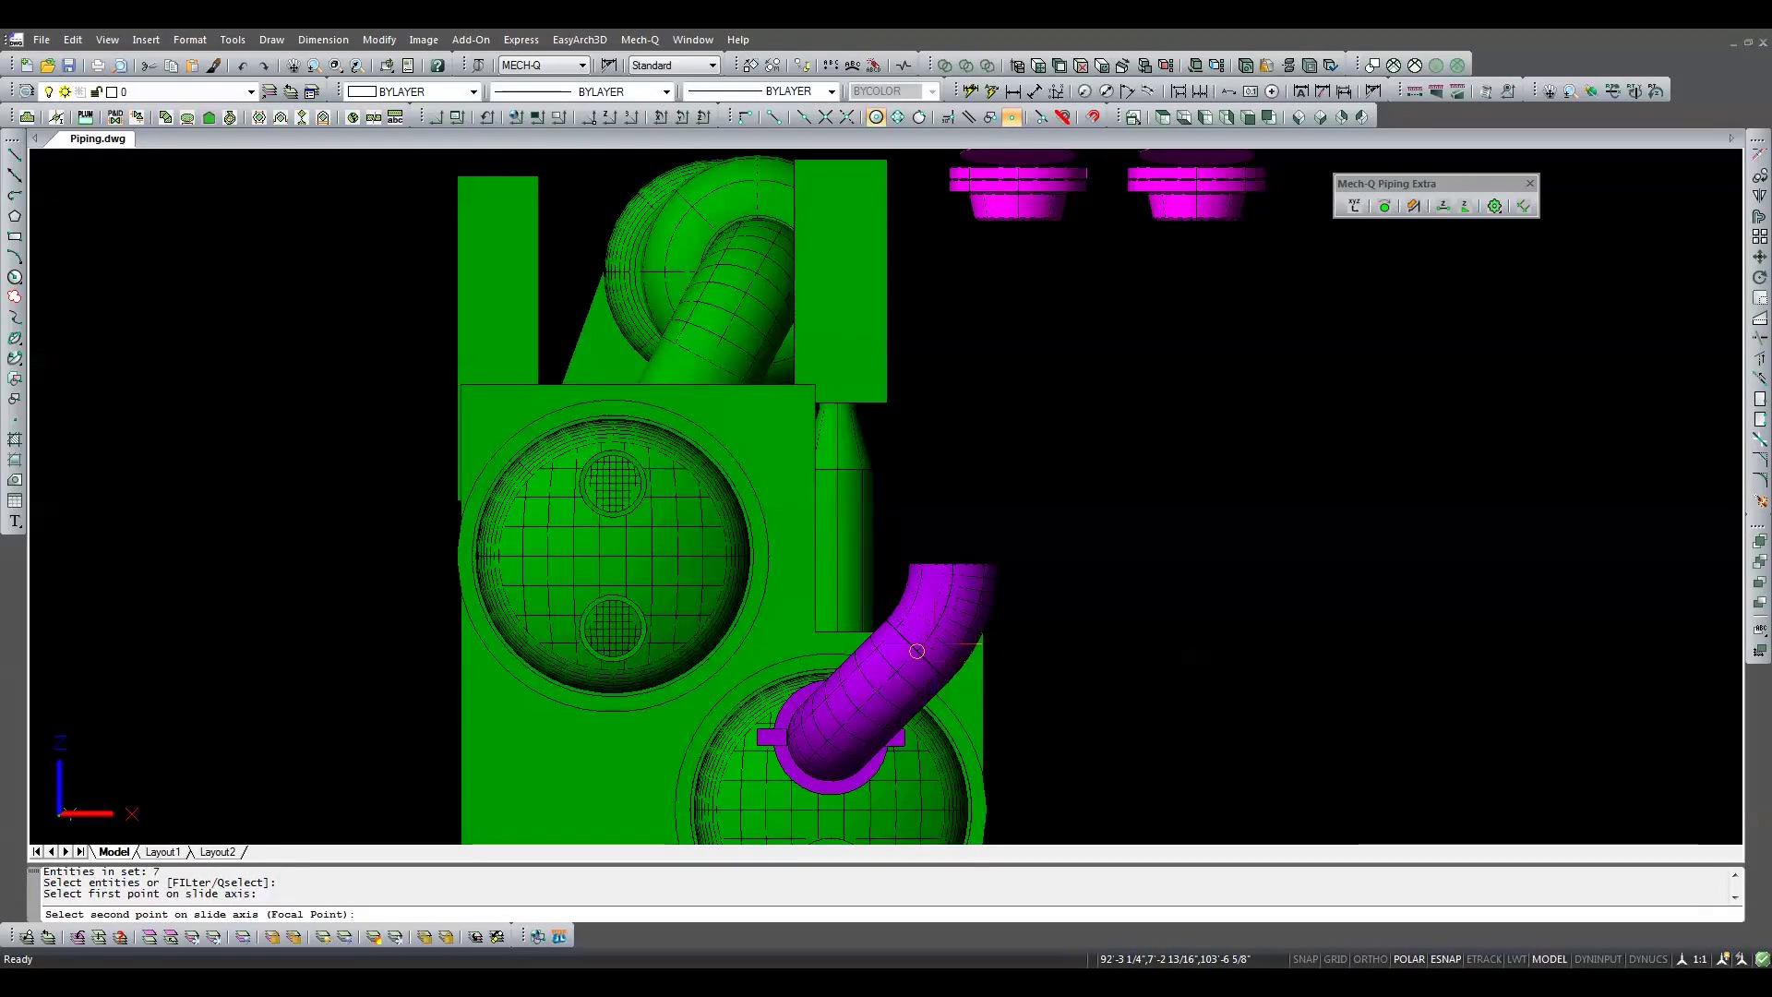
{"action": "left_click", "coordinate": [954, 614]}
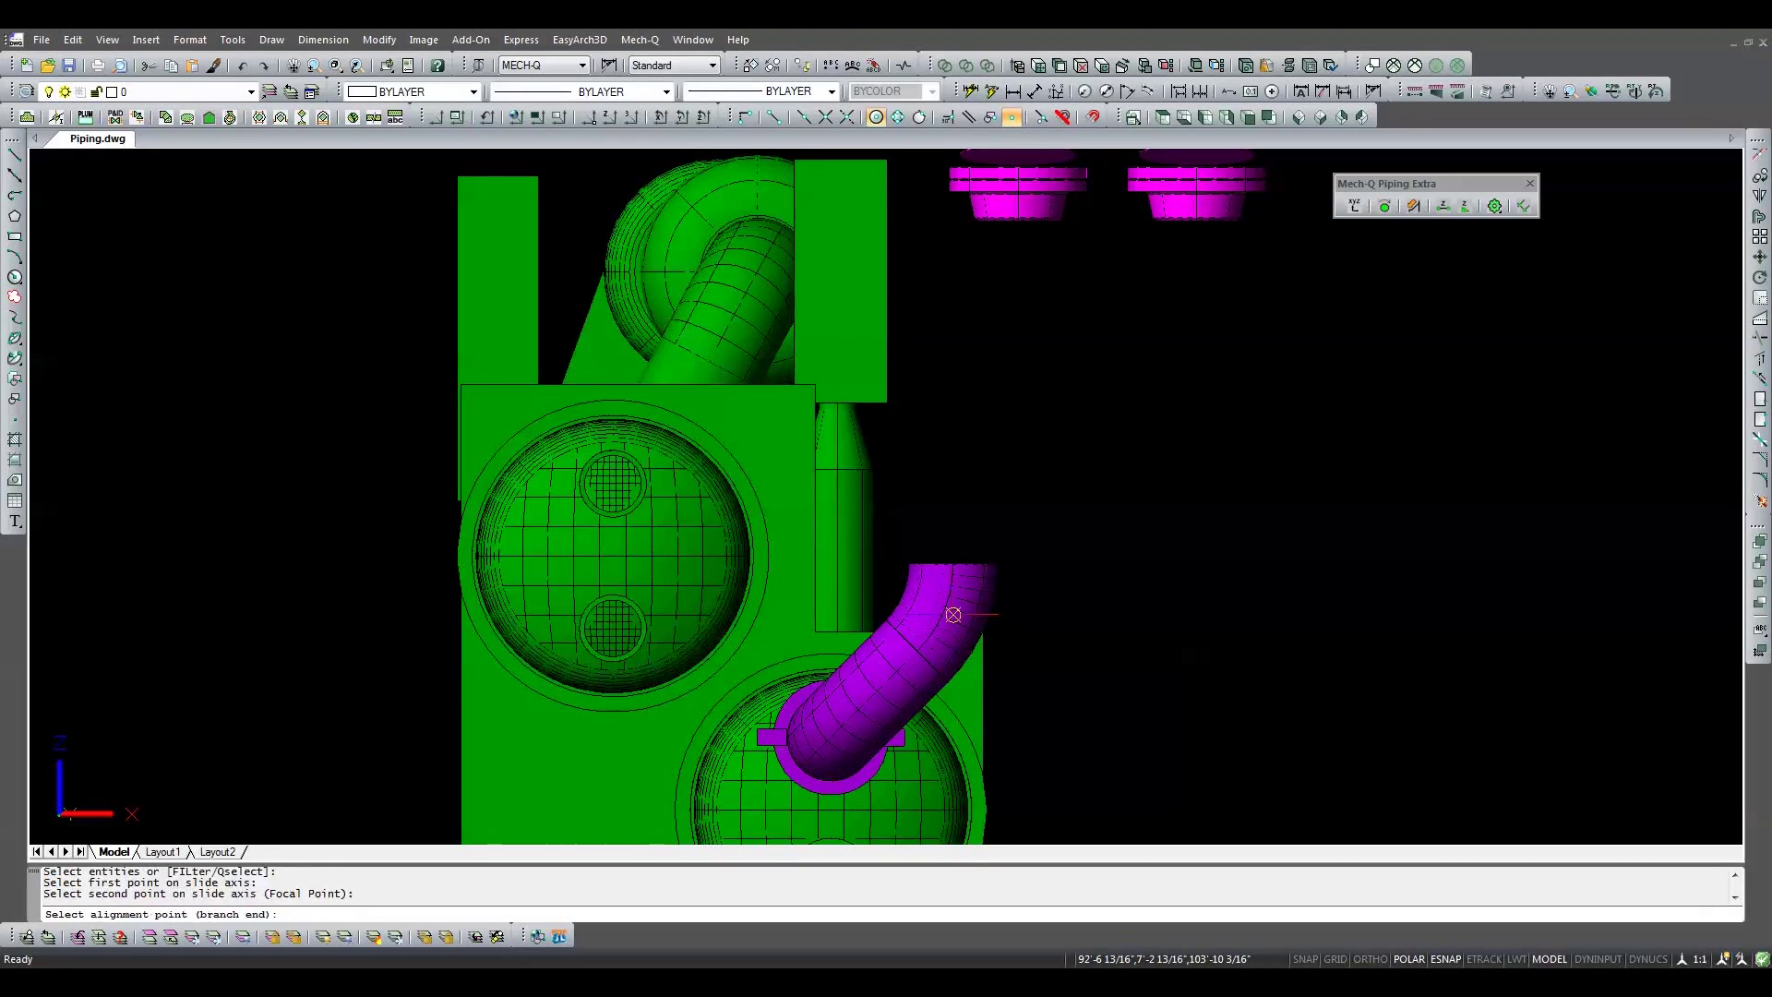
{"action": "left_click", "coordinate": [950, 572]}
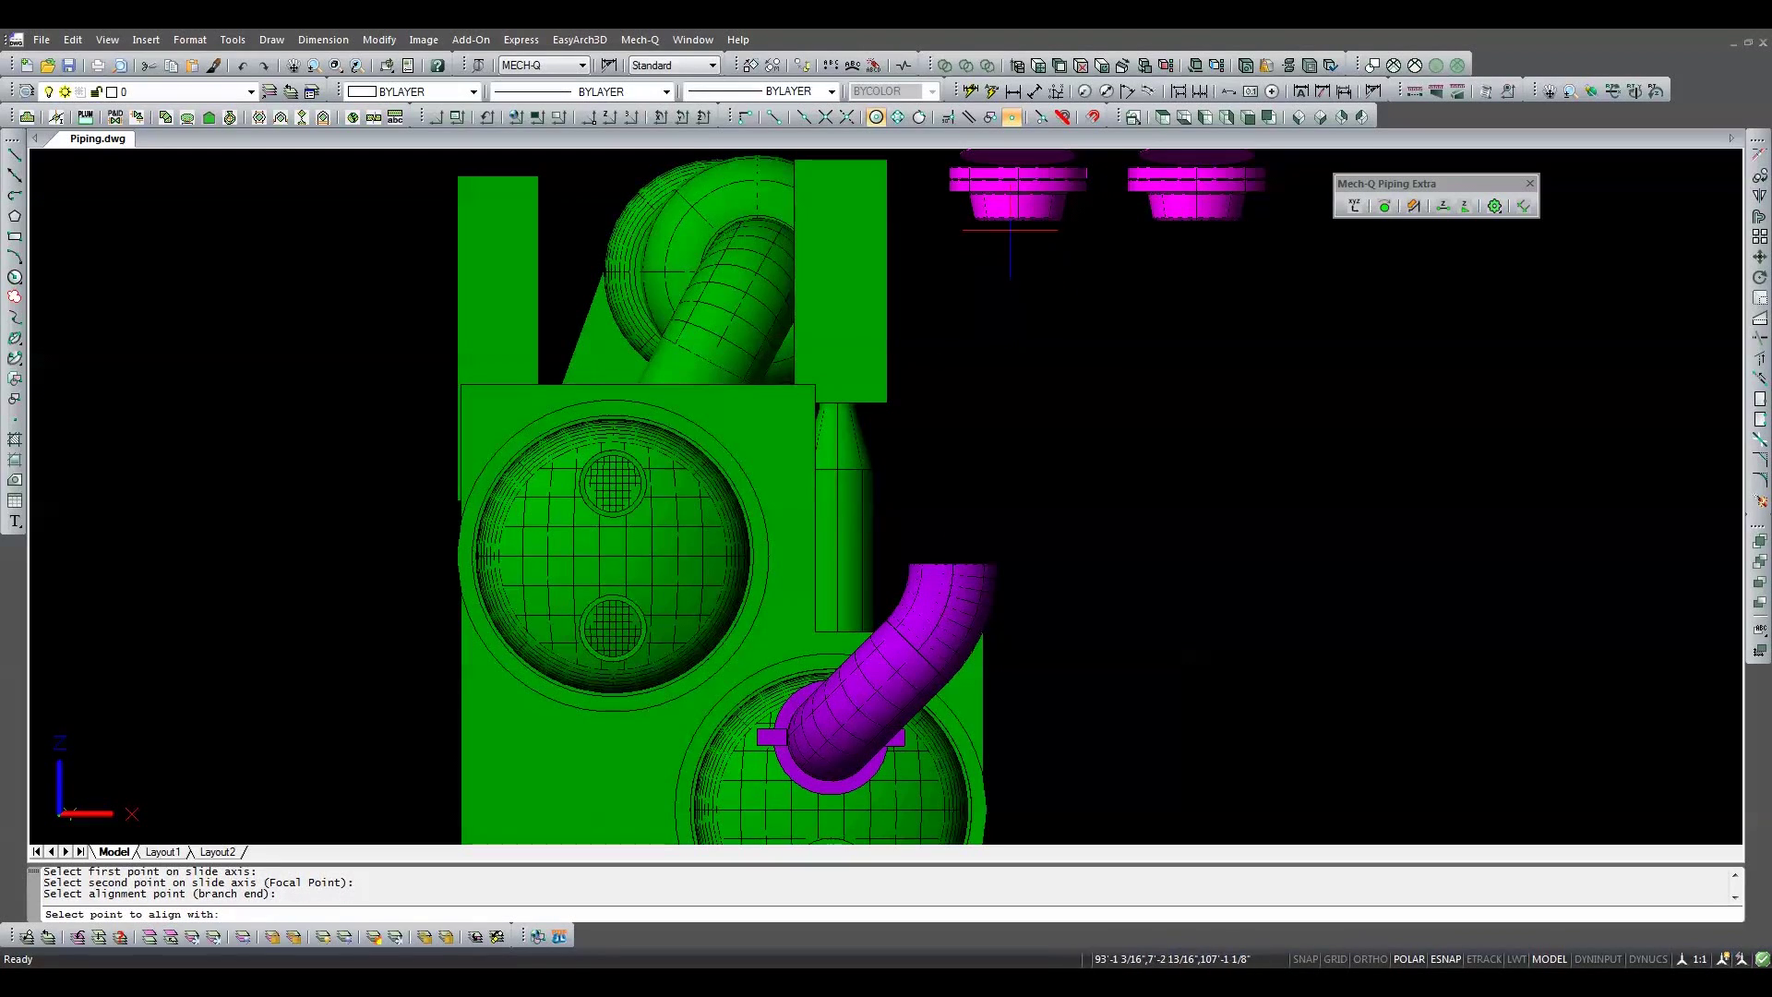
{"action": "left_click", "coordinate": [1017, 219]}
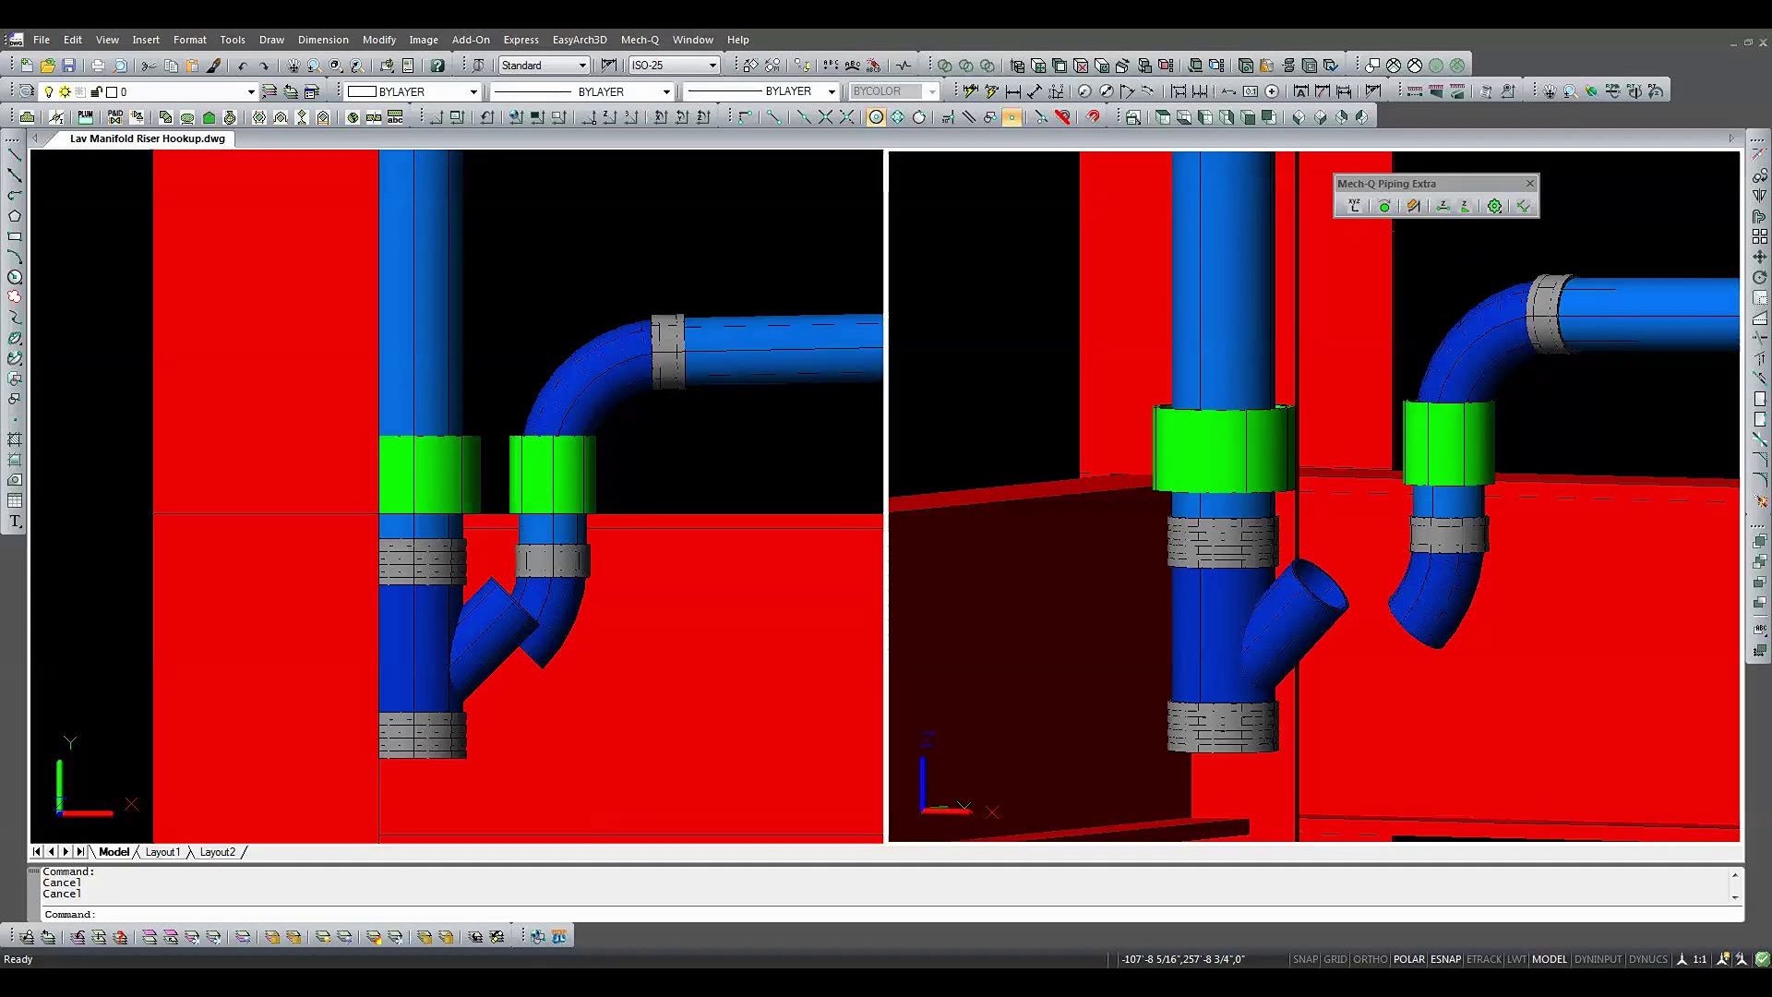
Step: Slide the blue wye and its couplings along the vertical riser axis, aligning the branch end with the centre of the elbow's open end
{"action": "left_click", "coordinate": [1413, 206]}
{"action": "type", "text": "w"}
{"action": "key", "text": "Return"}
{"action": "left_click", "coordinate": [1130, 773]}
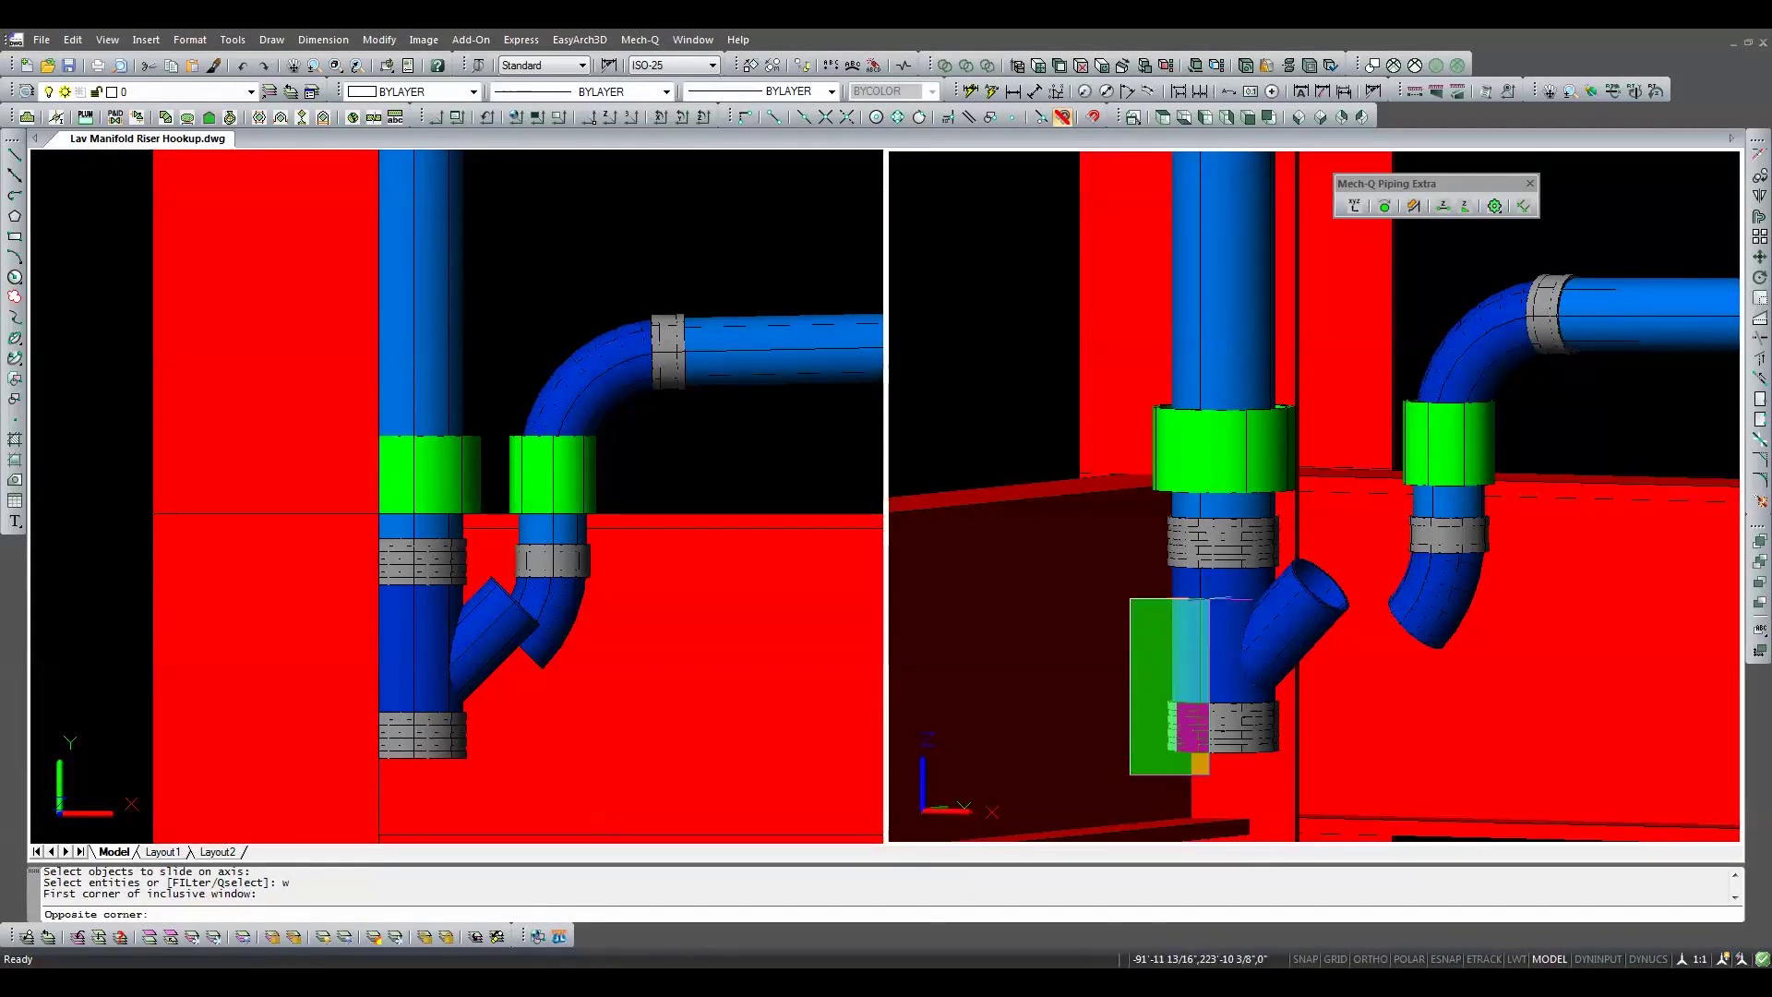
{"action": "left_click", "coordinate": [1355, 511]}
{"action": "key", "text": "Return"}
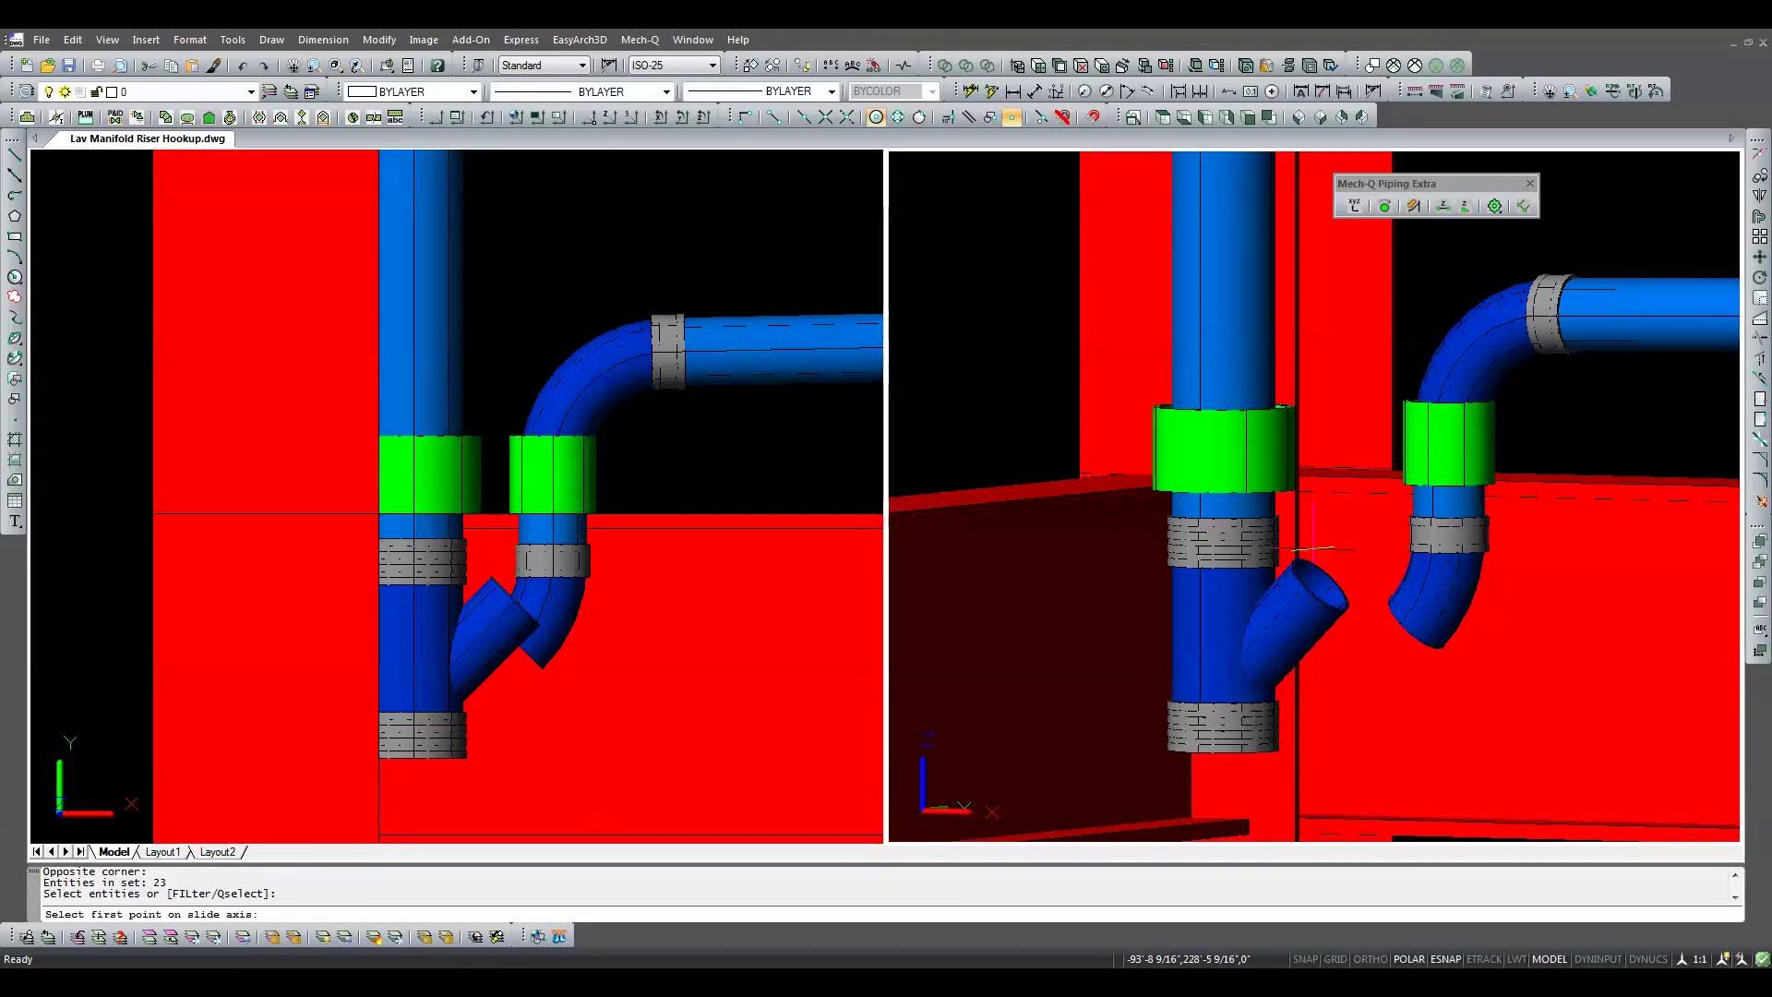
{"action": "left_click", "coordinate": [1216, 579]}
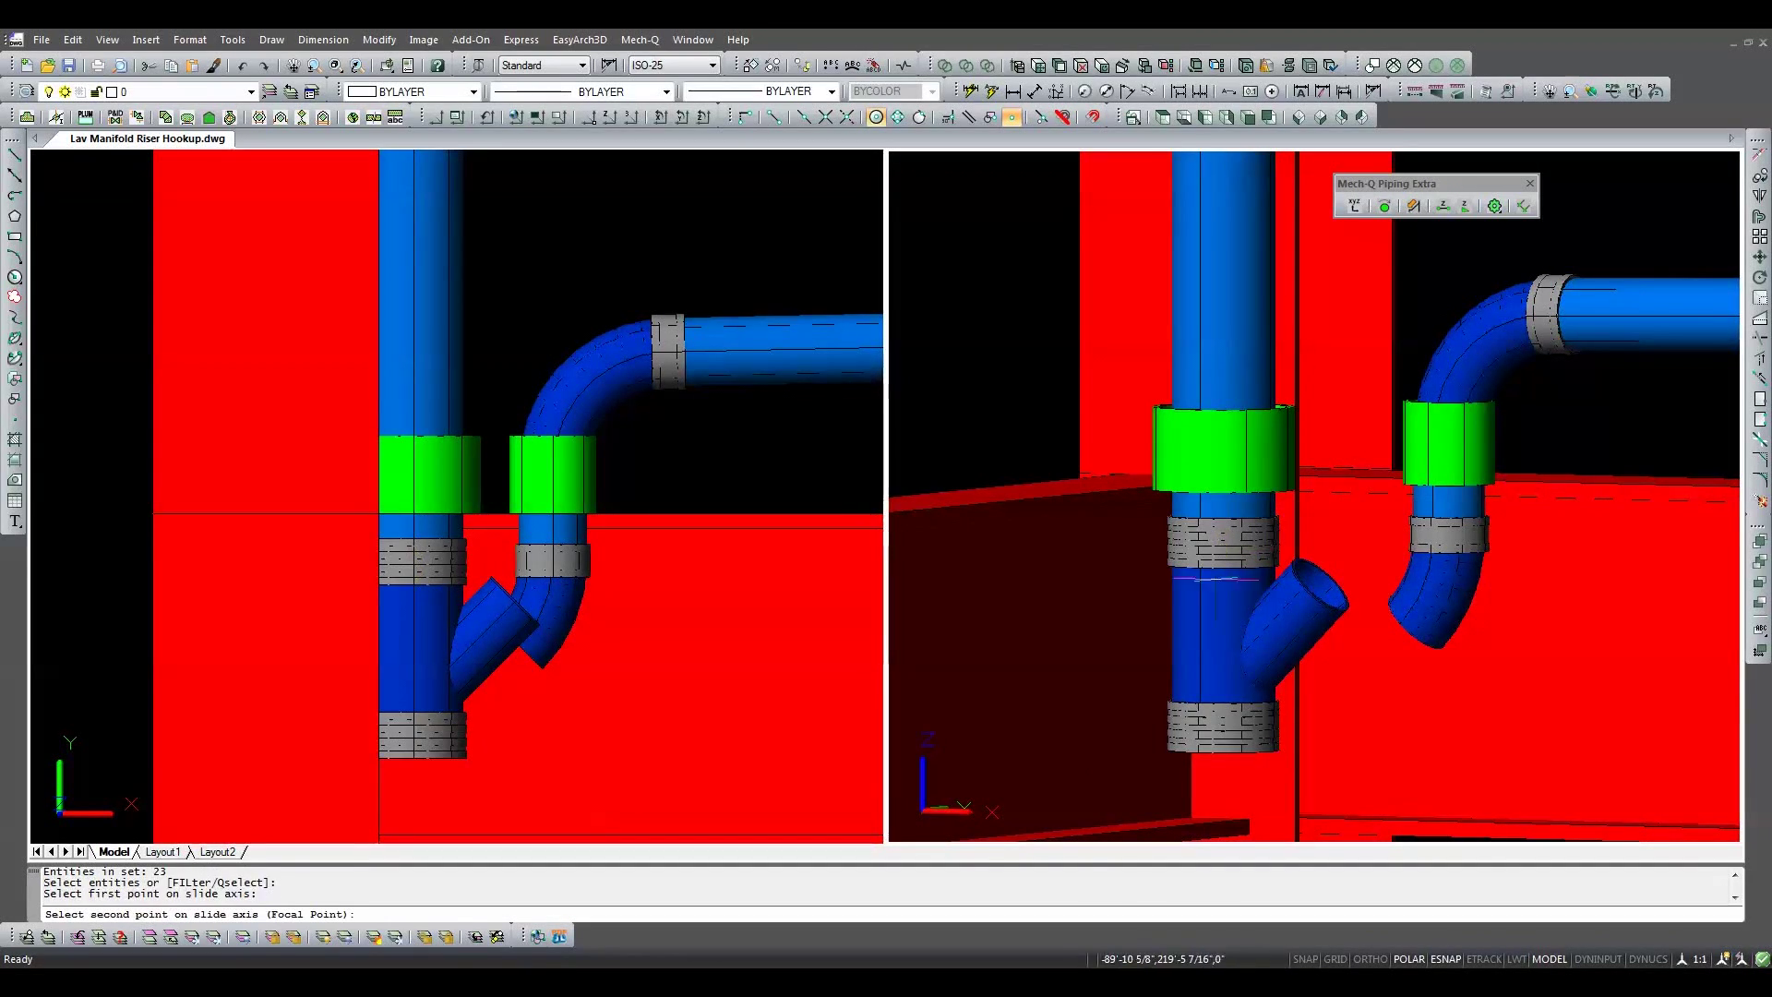
{"action": "left_click", "coordinate": [1227, 689]}
{"action": "left_click", "coordinate": [1319, 586]}
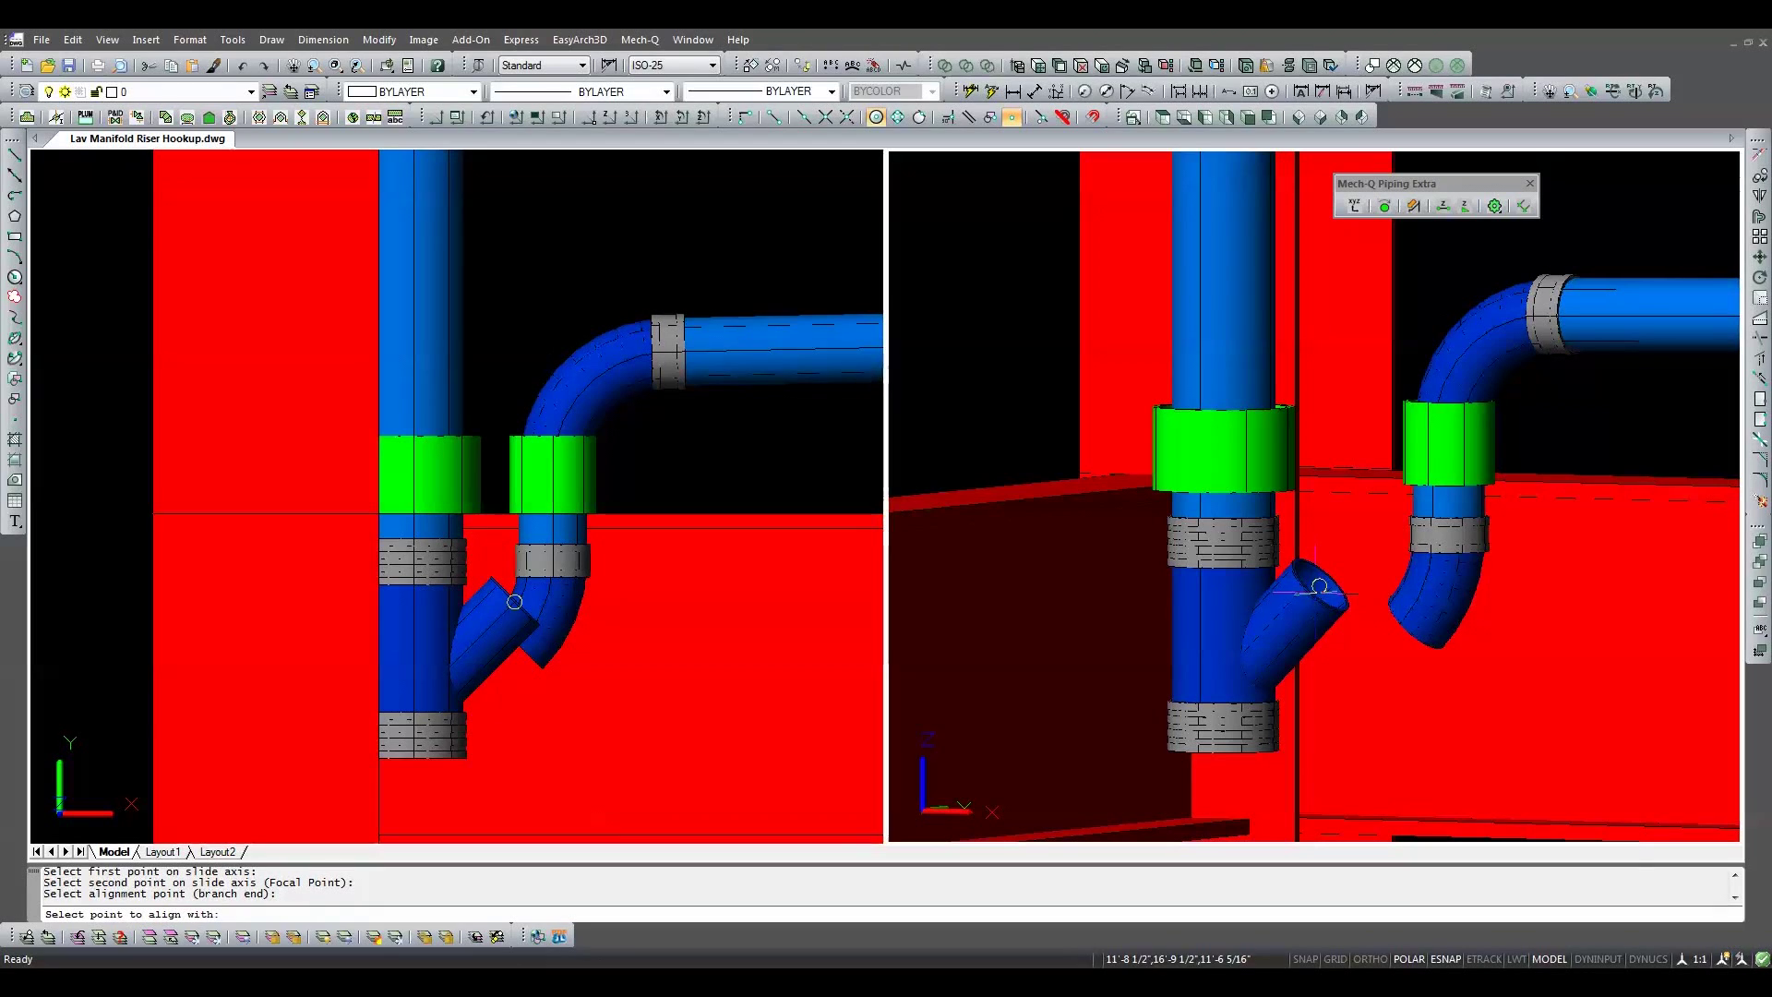
{"action": "left_click", "coordinate": [1416, 622]}
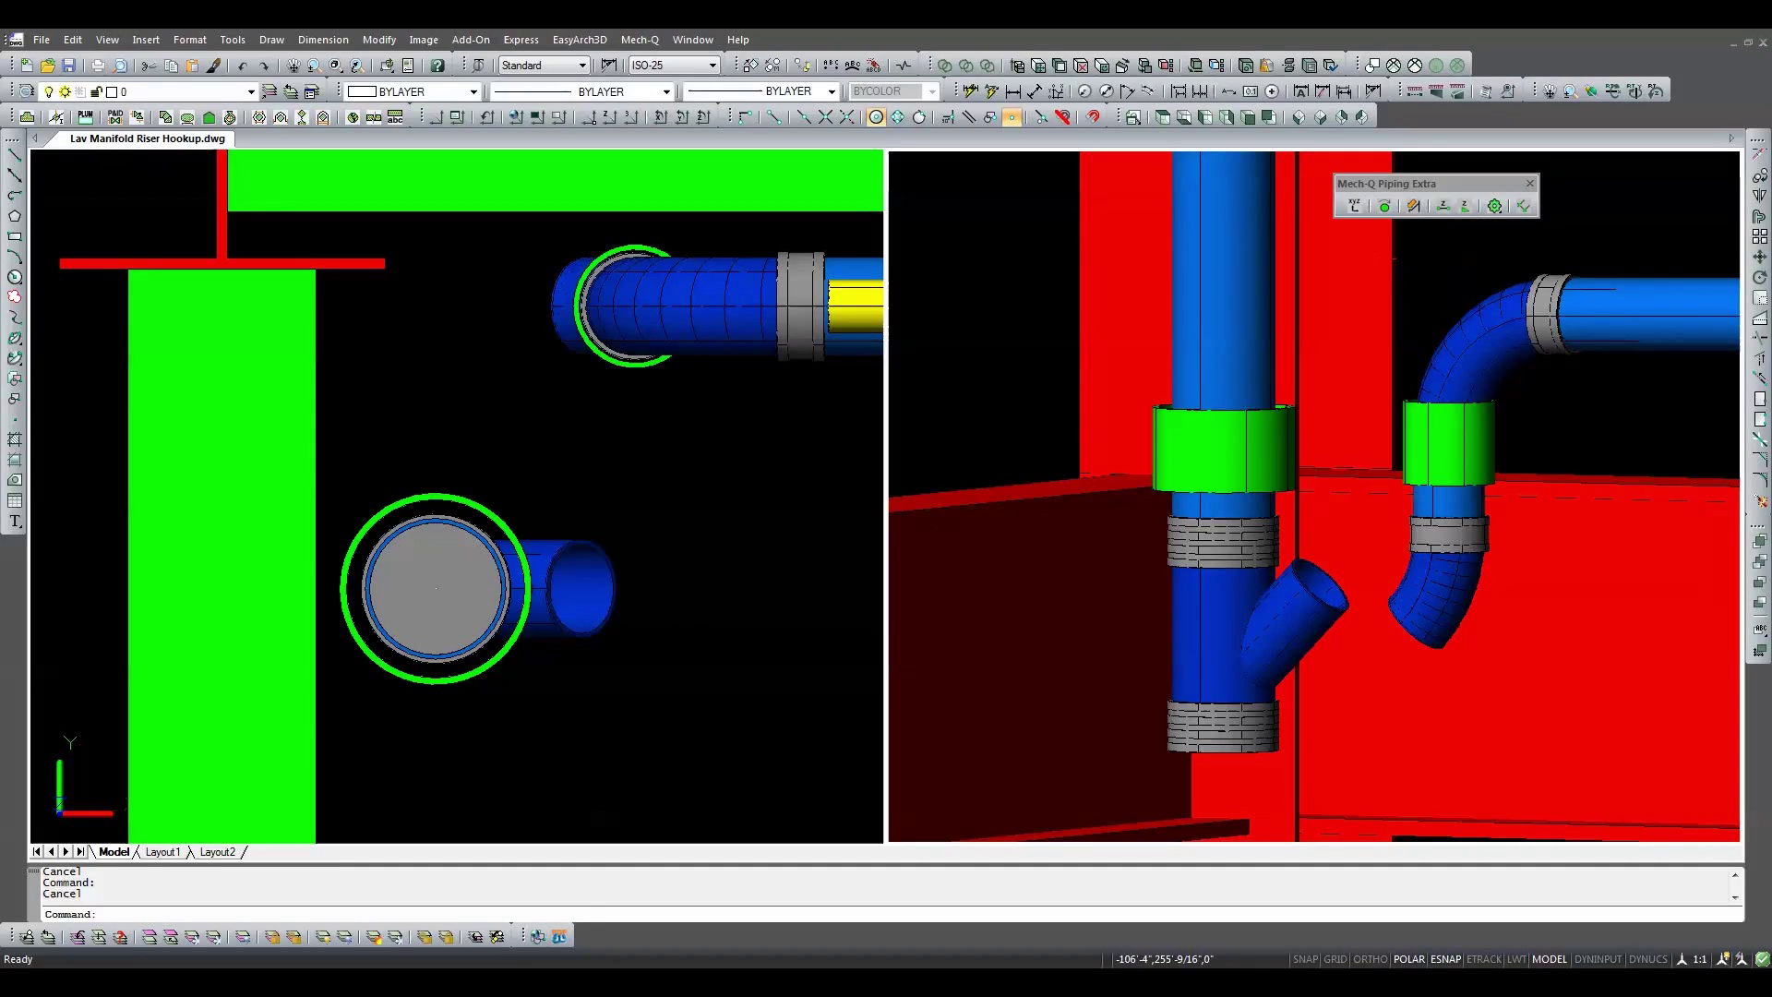
Step: Rotate the lower blue elbow and its coupling about their vertical pipe axis, aiming the elbow's open end at the riser's centre
{"action": "left_click", "coordinate": [1383, 212]}
{"action": "left_click_drag", "start_coordinate": [1416, 253], "coordinate": [1423, 284]}
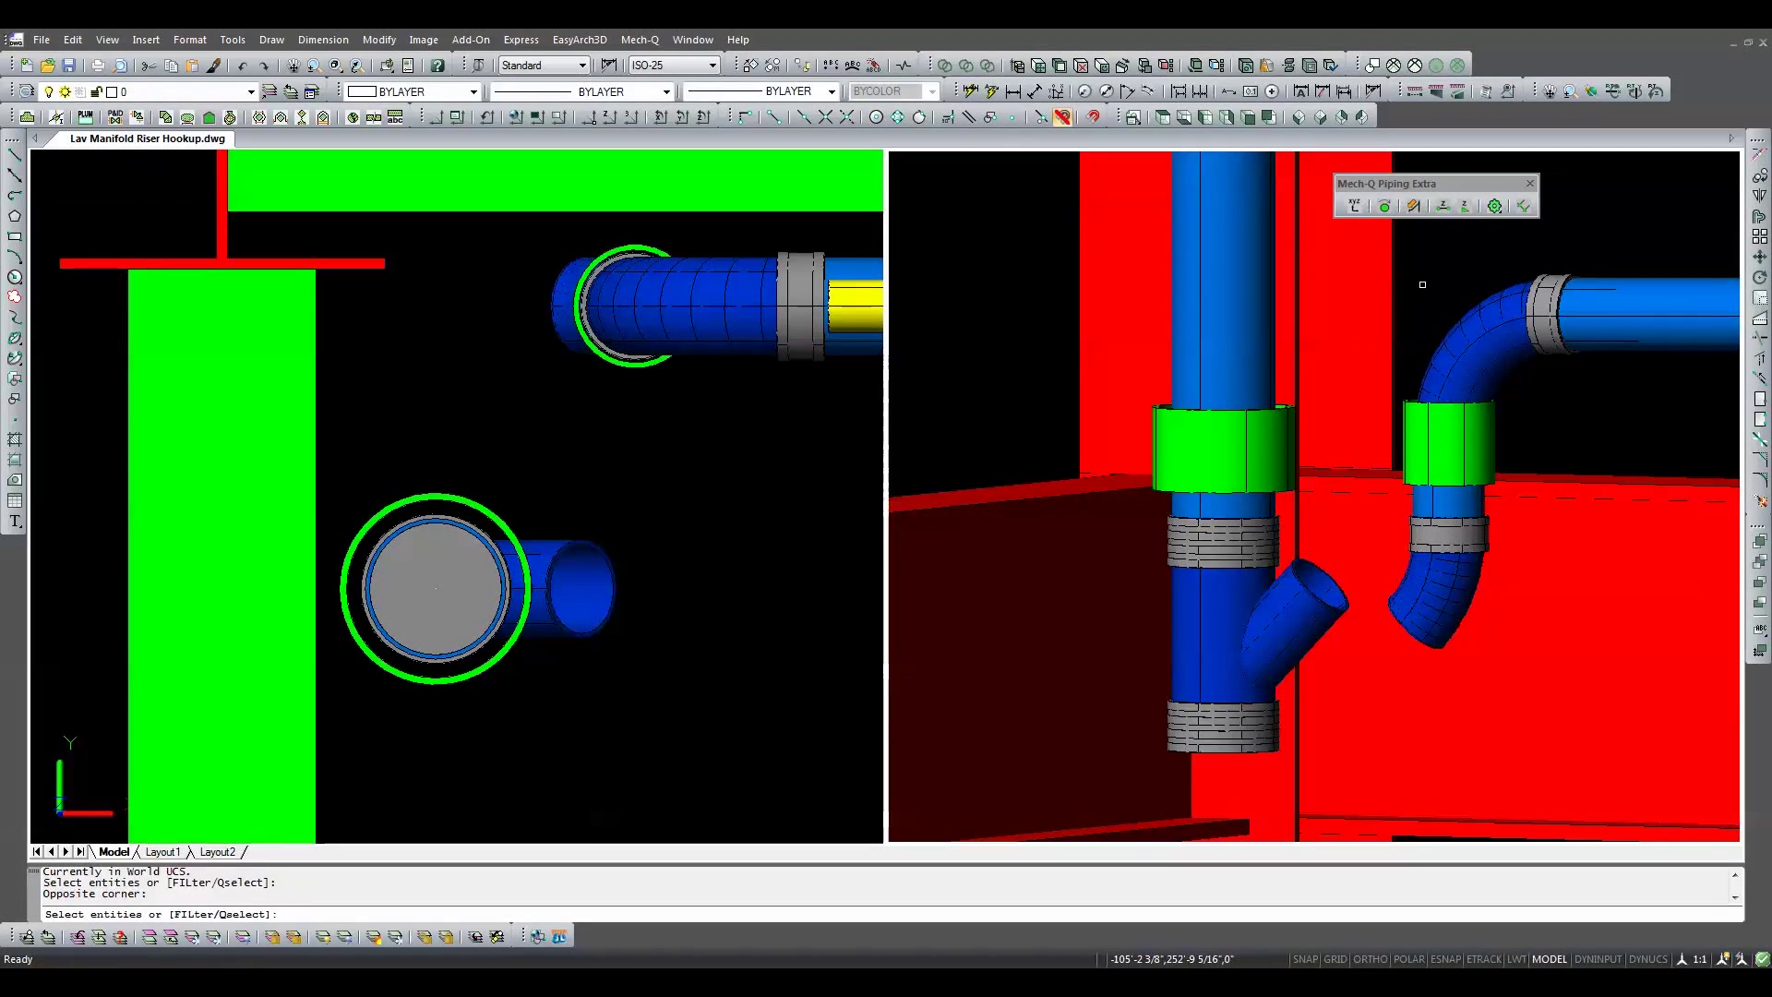
{"action": "type", "text": "w"}
{"action": "key", "text": "Return"}
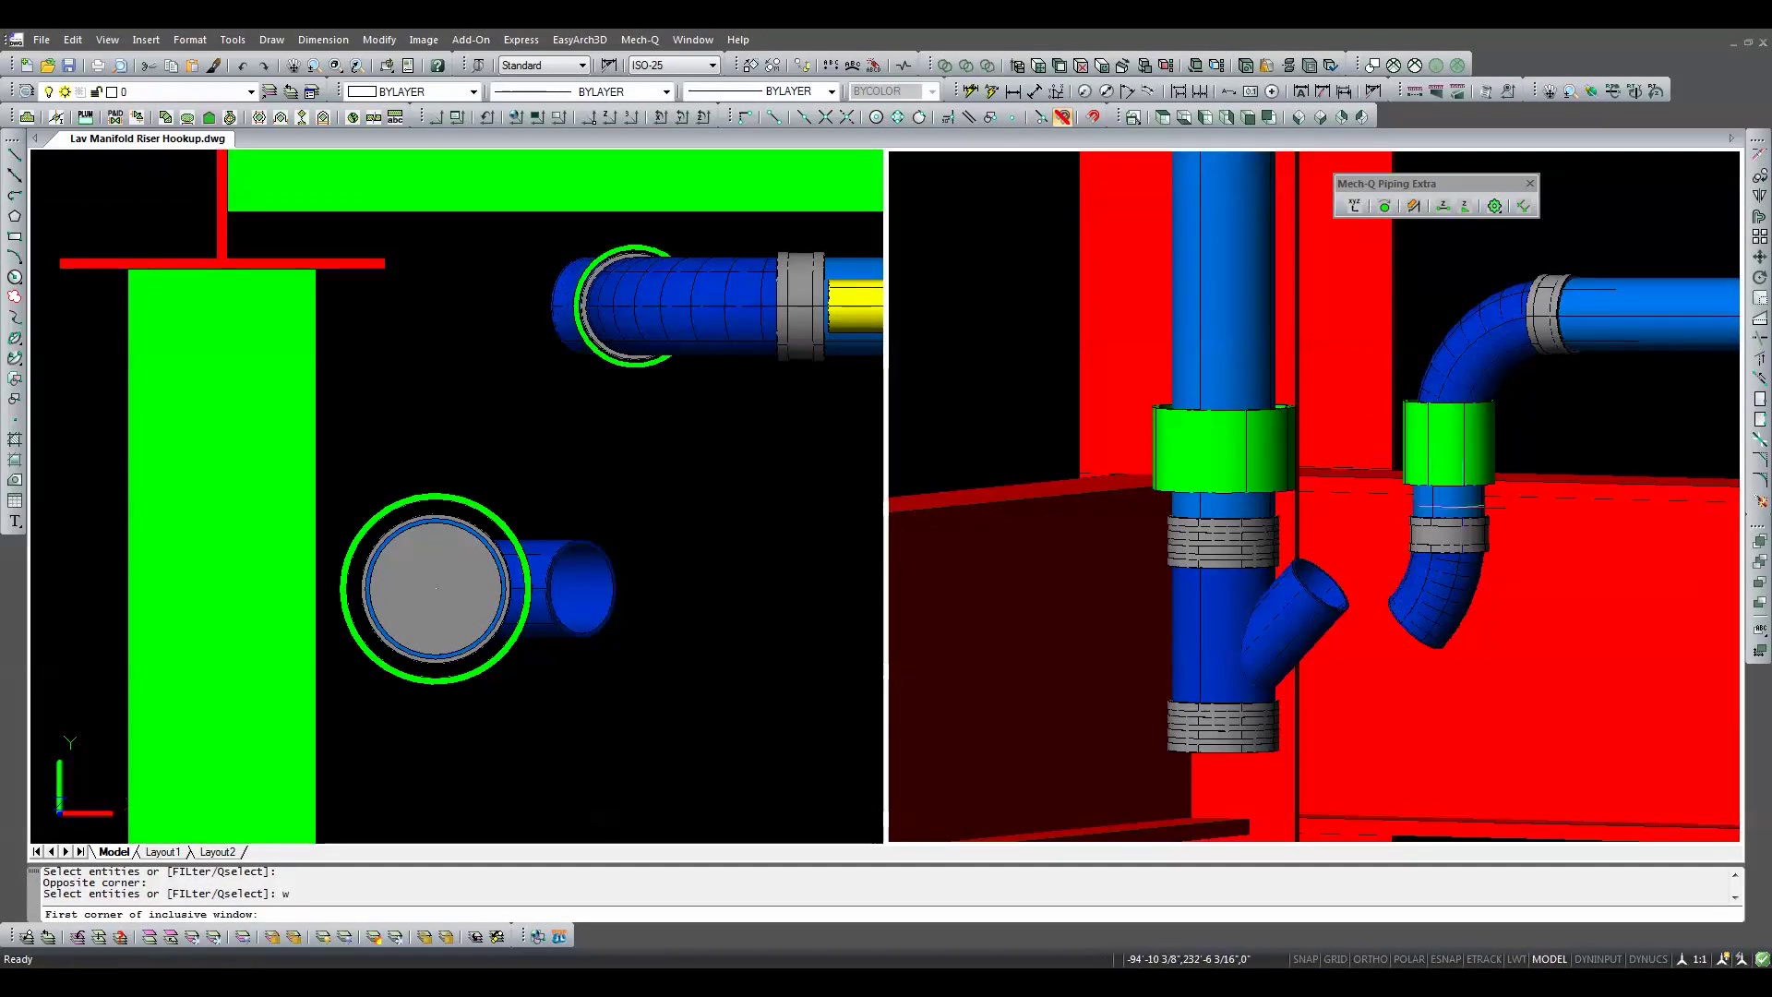
{"action": "left_click", "coordinate": [1496, 509]}
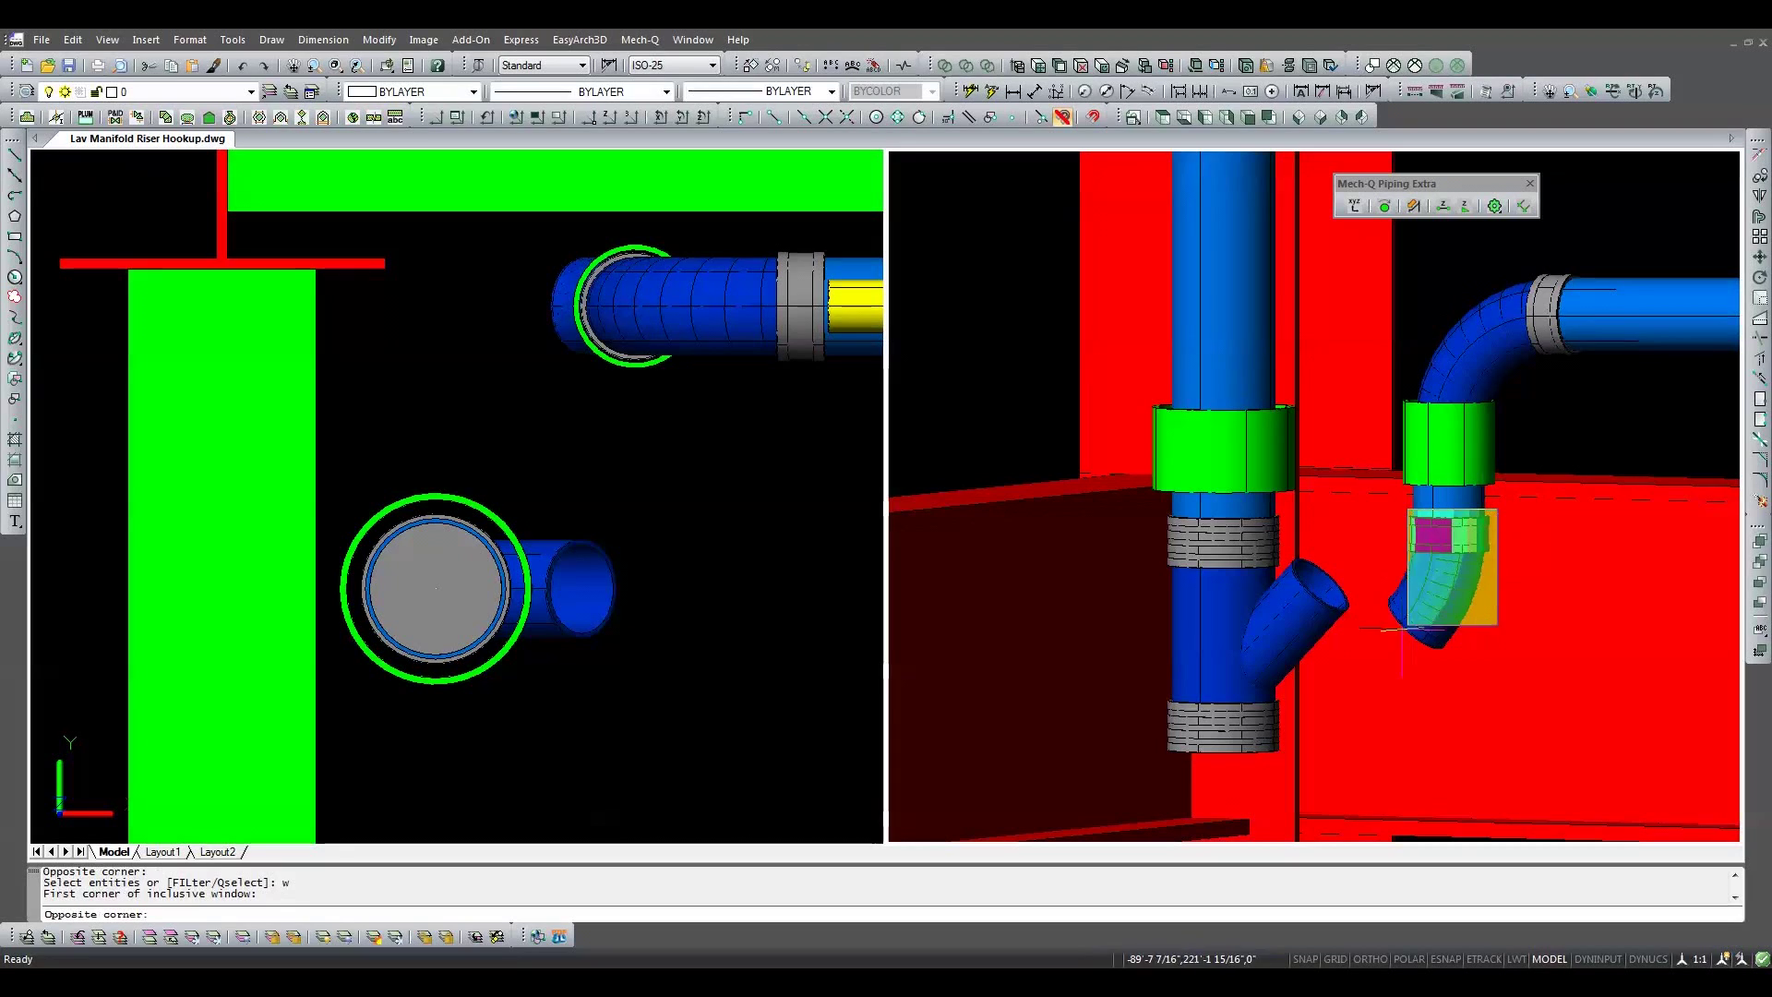
{"action": "left_click", "coordinate": [1358, 649]}
{"action": "key", "text": "Return"}
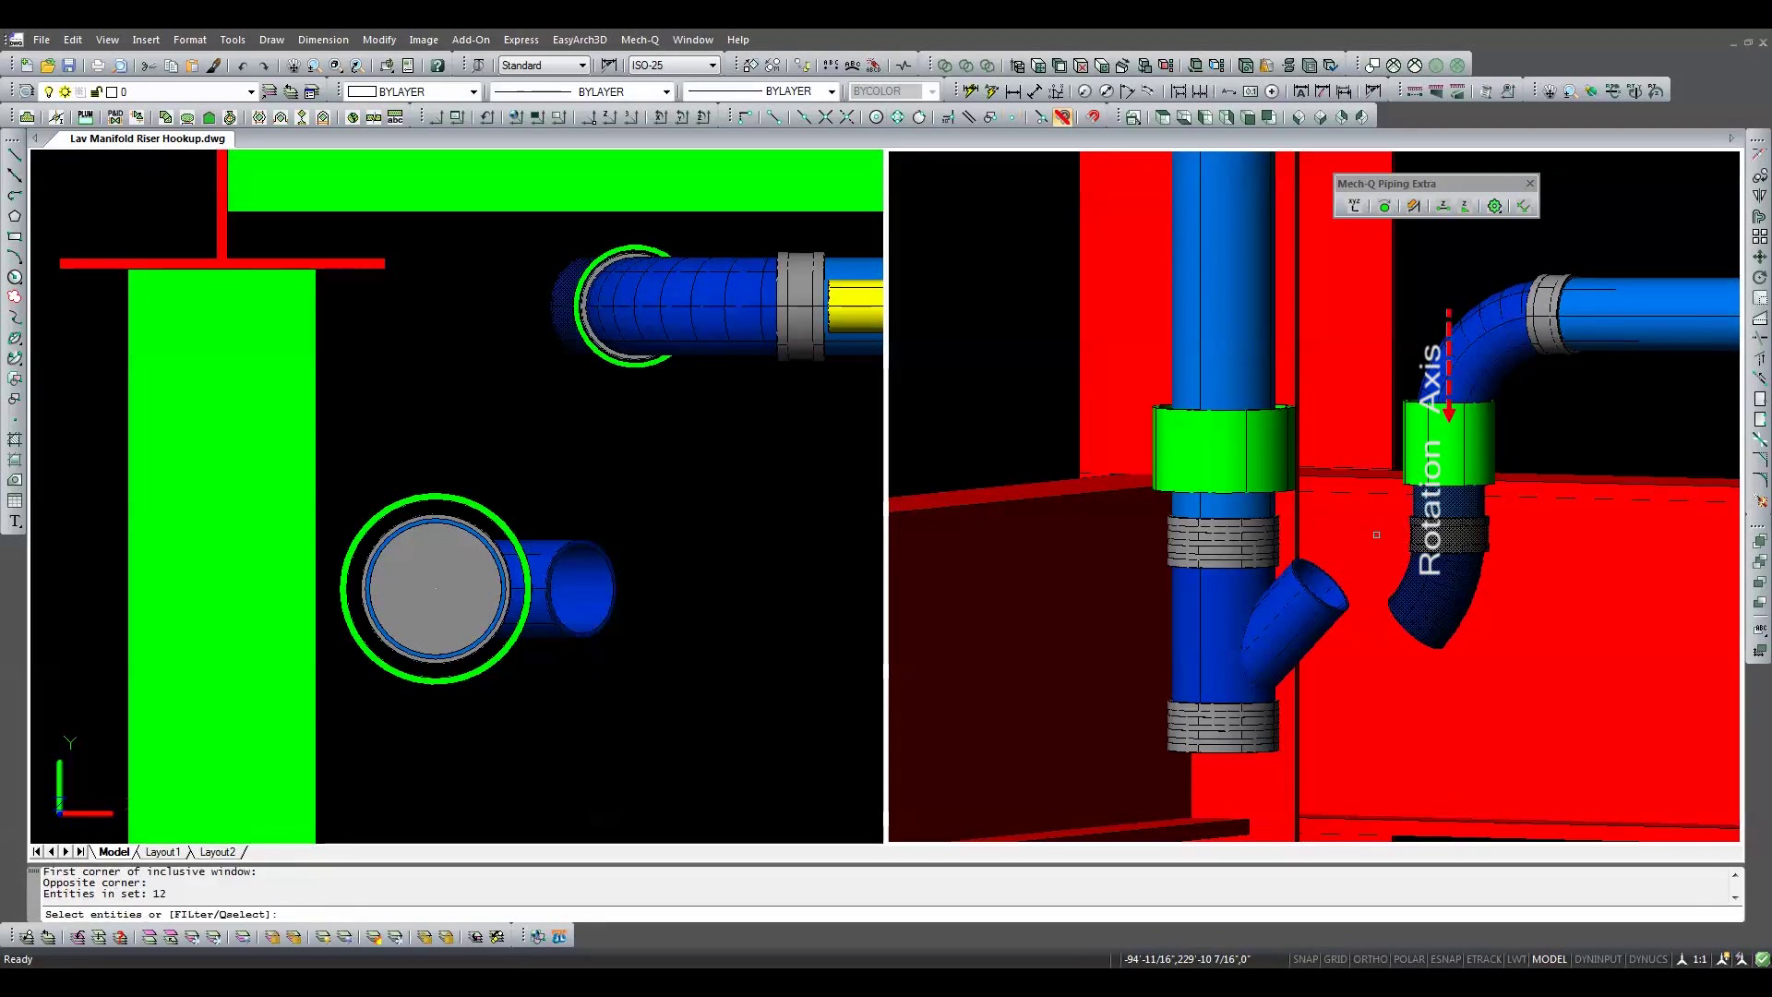
{"action": "left_click", "coordinate": [635, 306]}
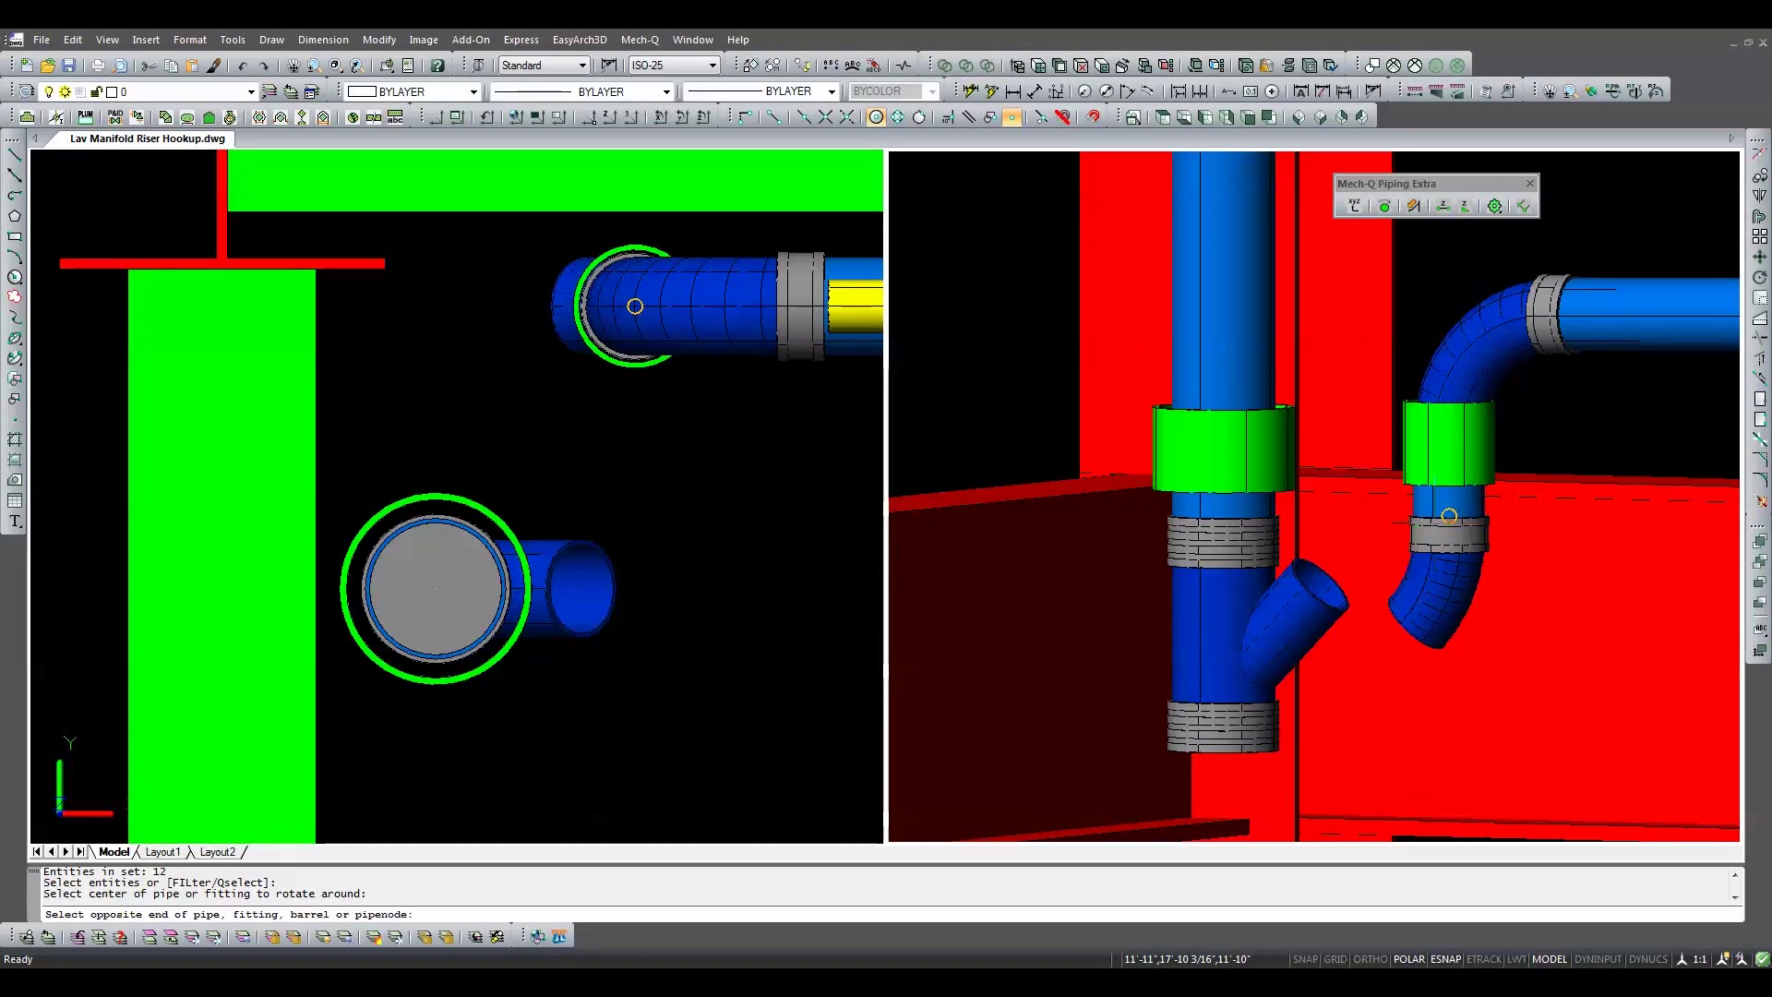
{"action": "left_click", "coordinate": [1449, 515]}
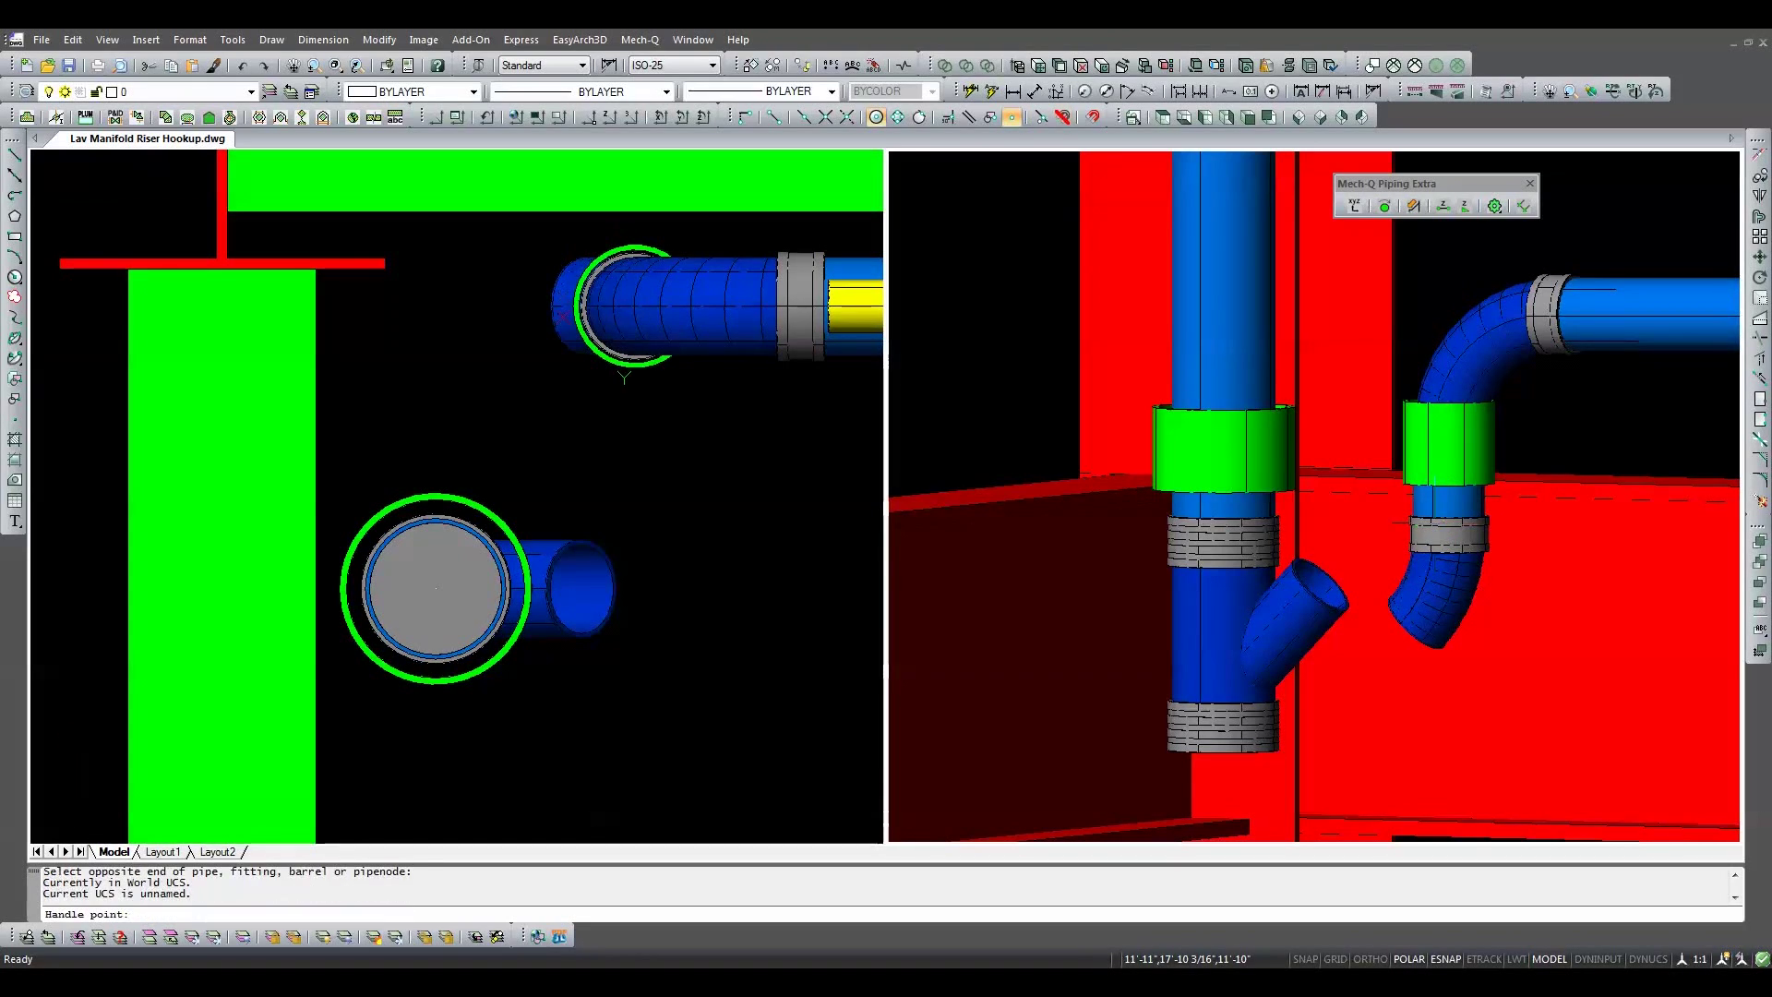
{"action": "left_click", "coordinate": [1417, 621]}
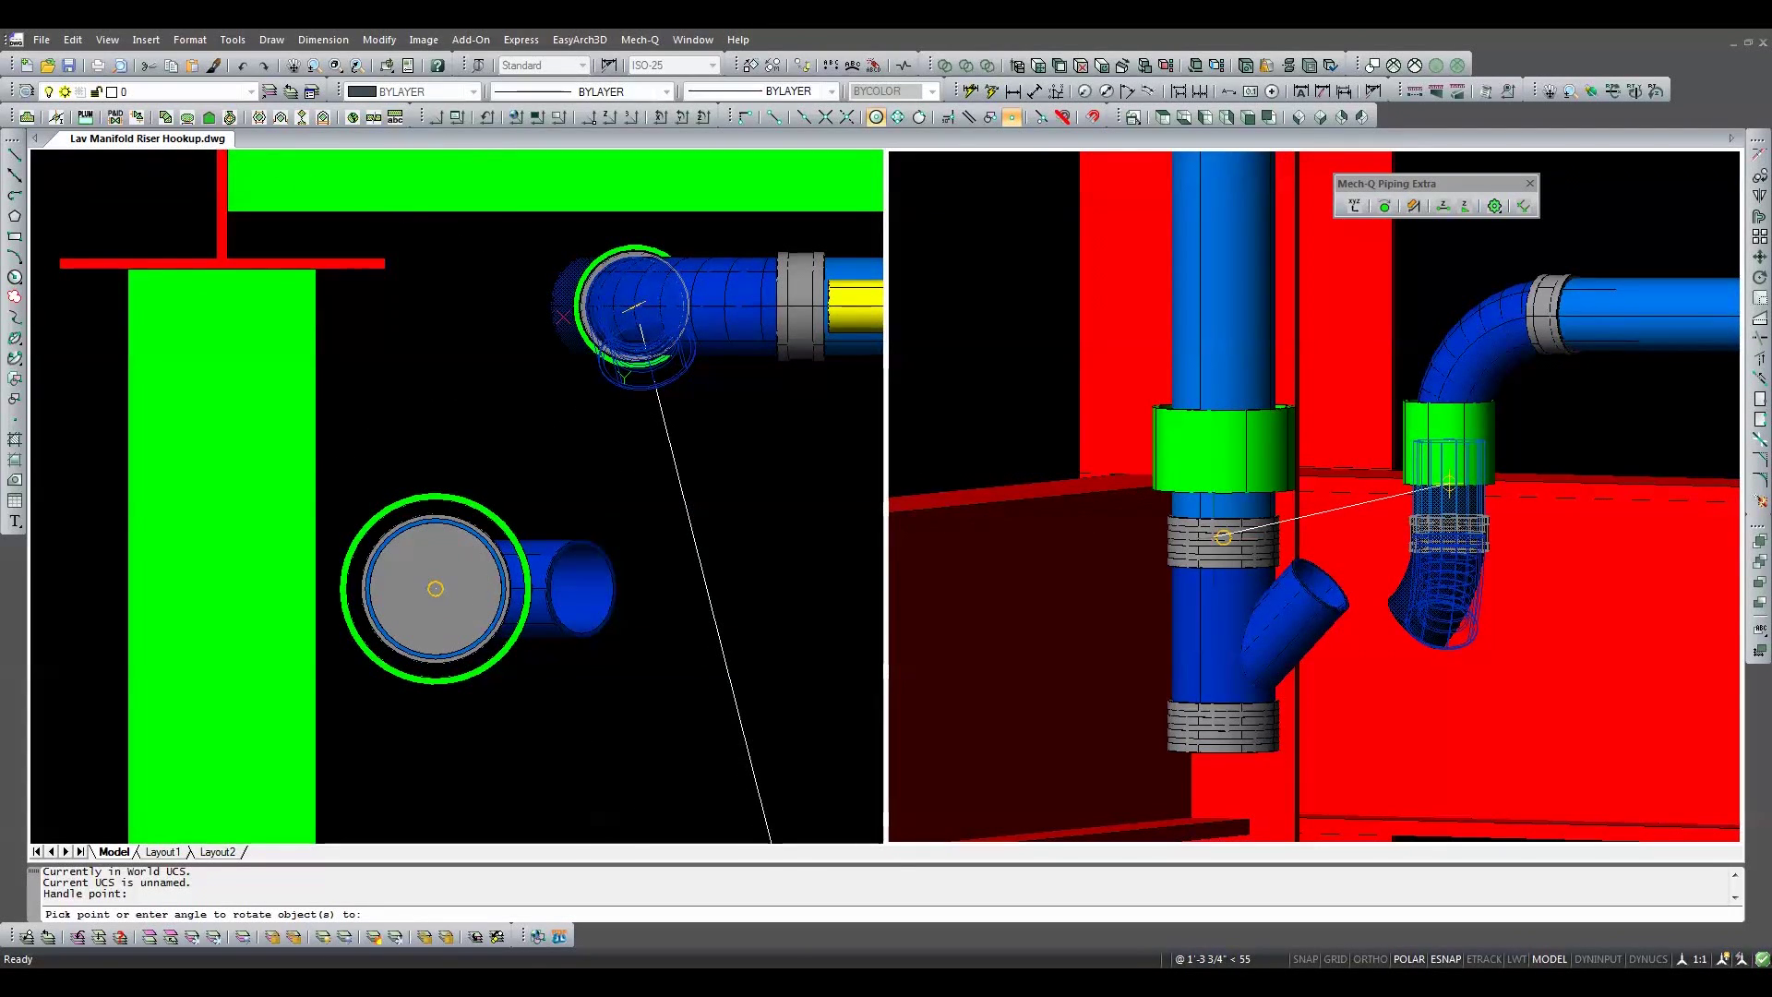
{"action": "left_click", "coordinate": [1223, 537]}
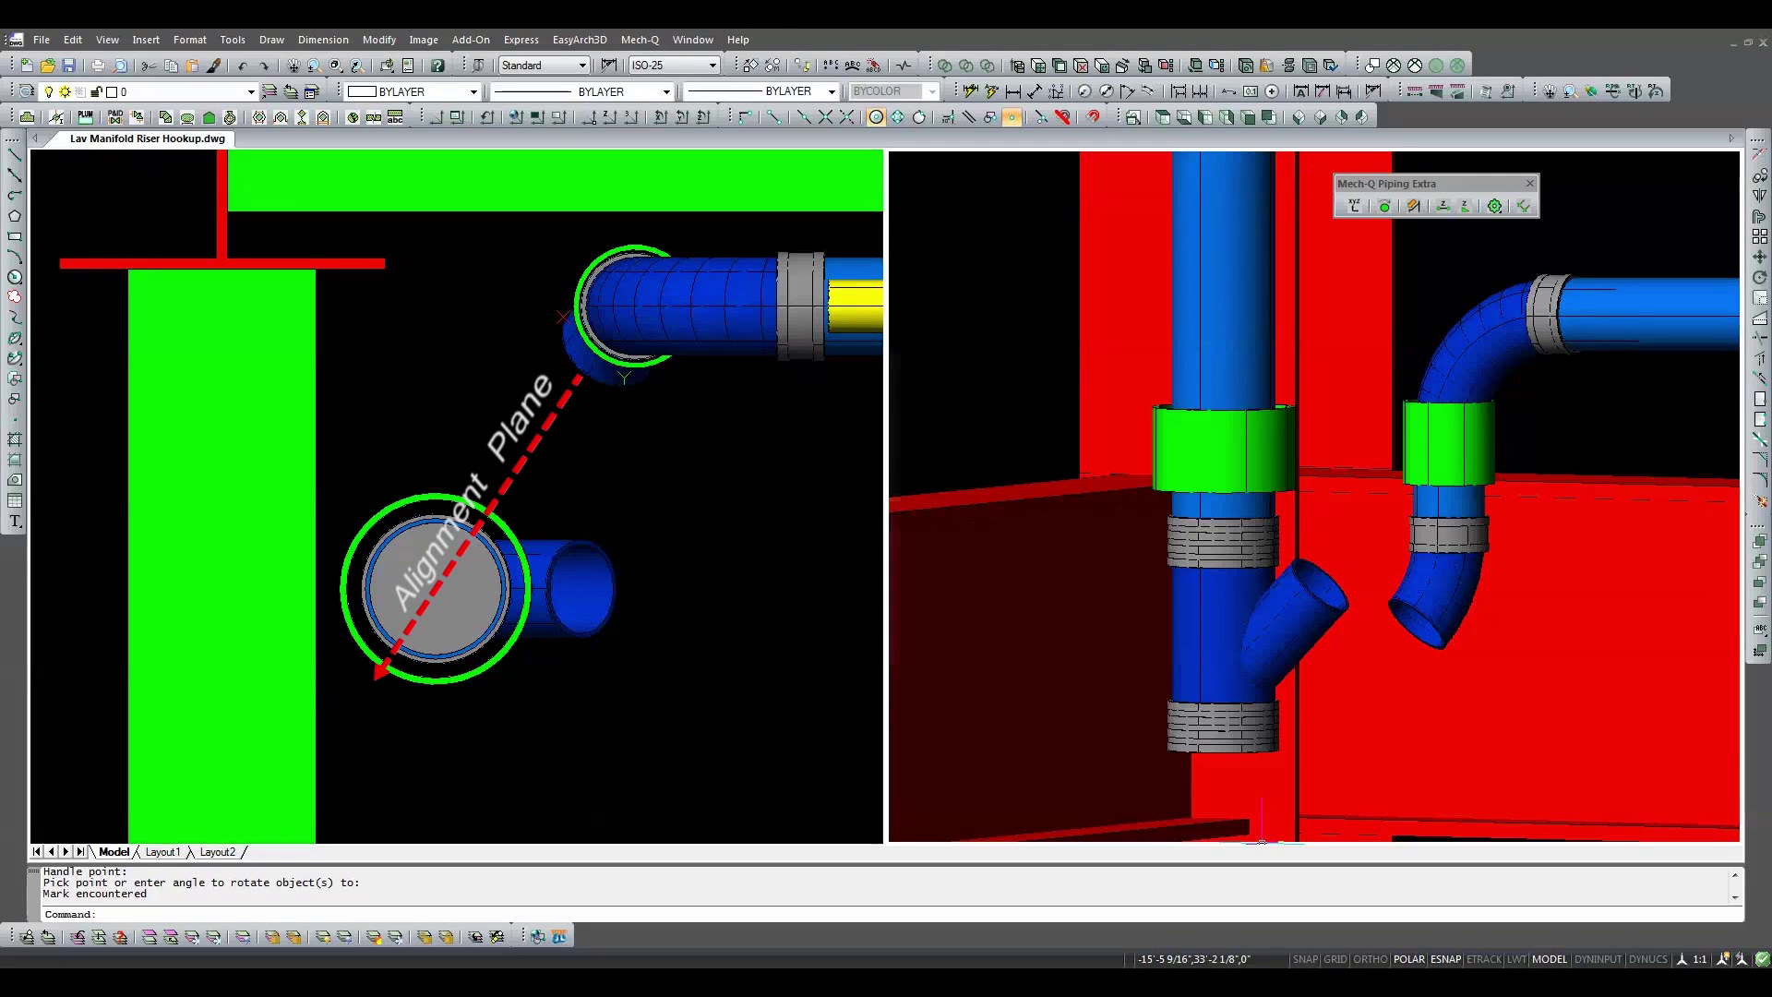
Step: Rotate the blue wye and its couplings about the riser axis, aiming the branch end at the centre of the elbow's coupling
{"action": "left_click", "coordinate": [1384, 206]}
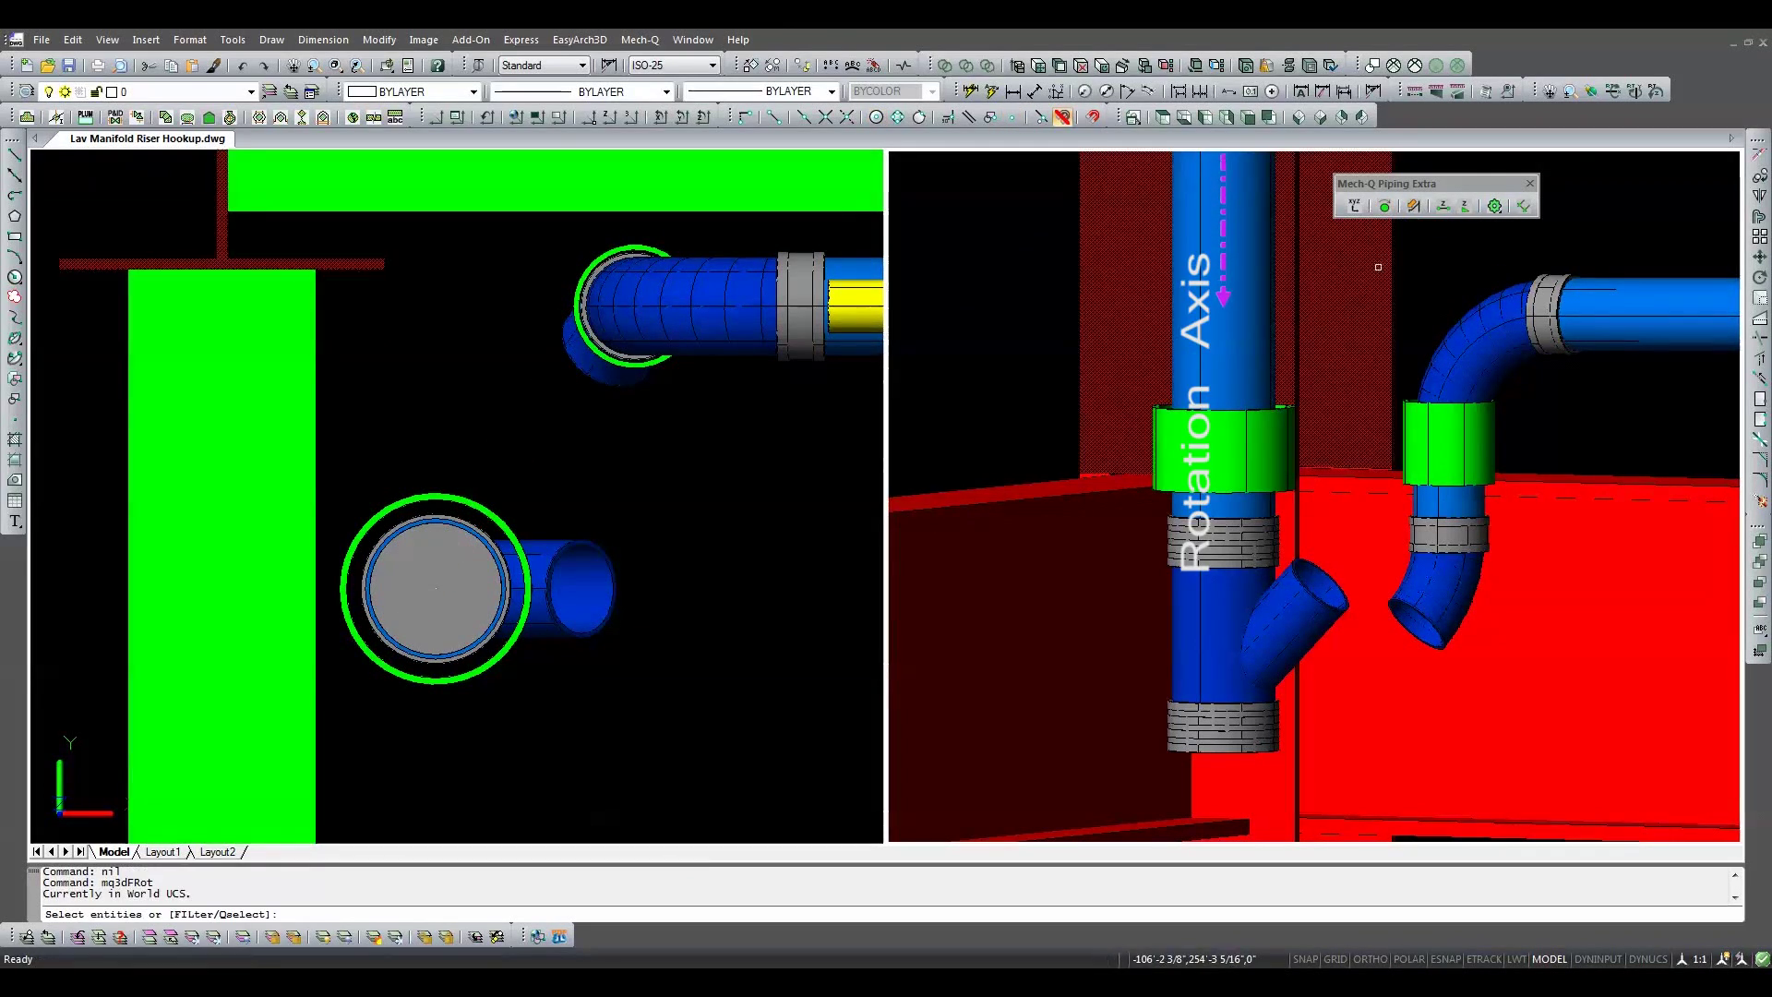
{"action": "type", "text": "w"}
{"action": "key", "text": "Return"}
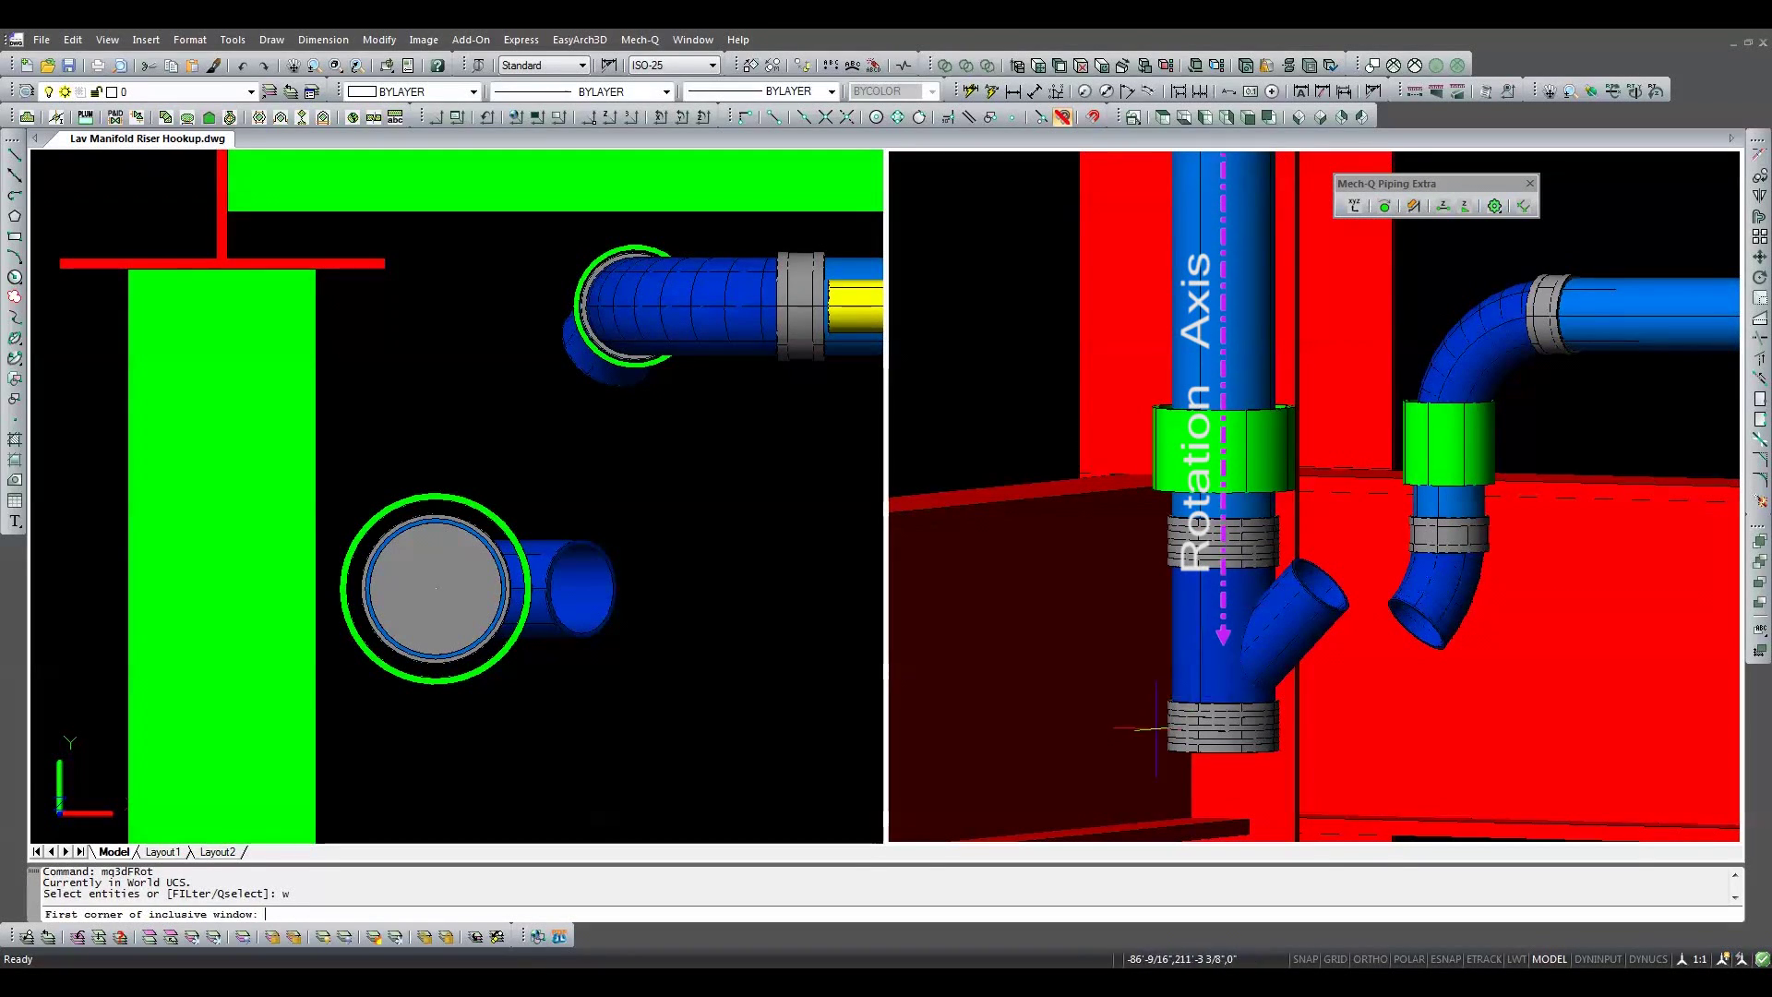
{"action": "left_click", "coordinate": [1116, 763]}
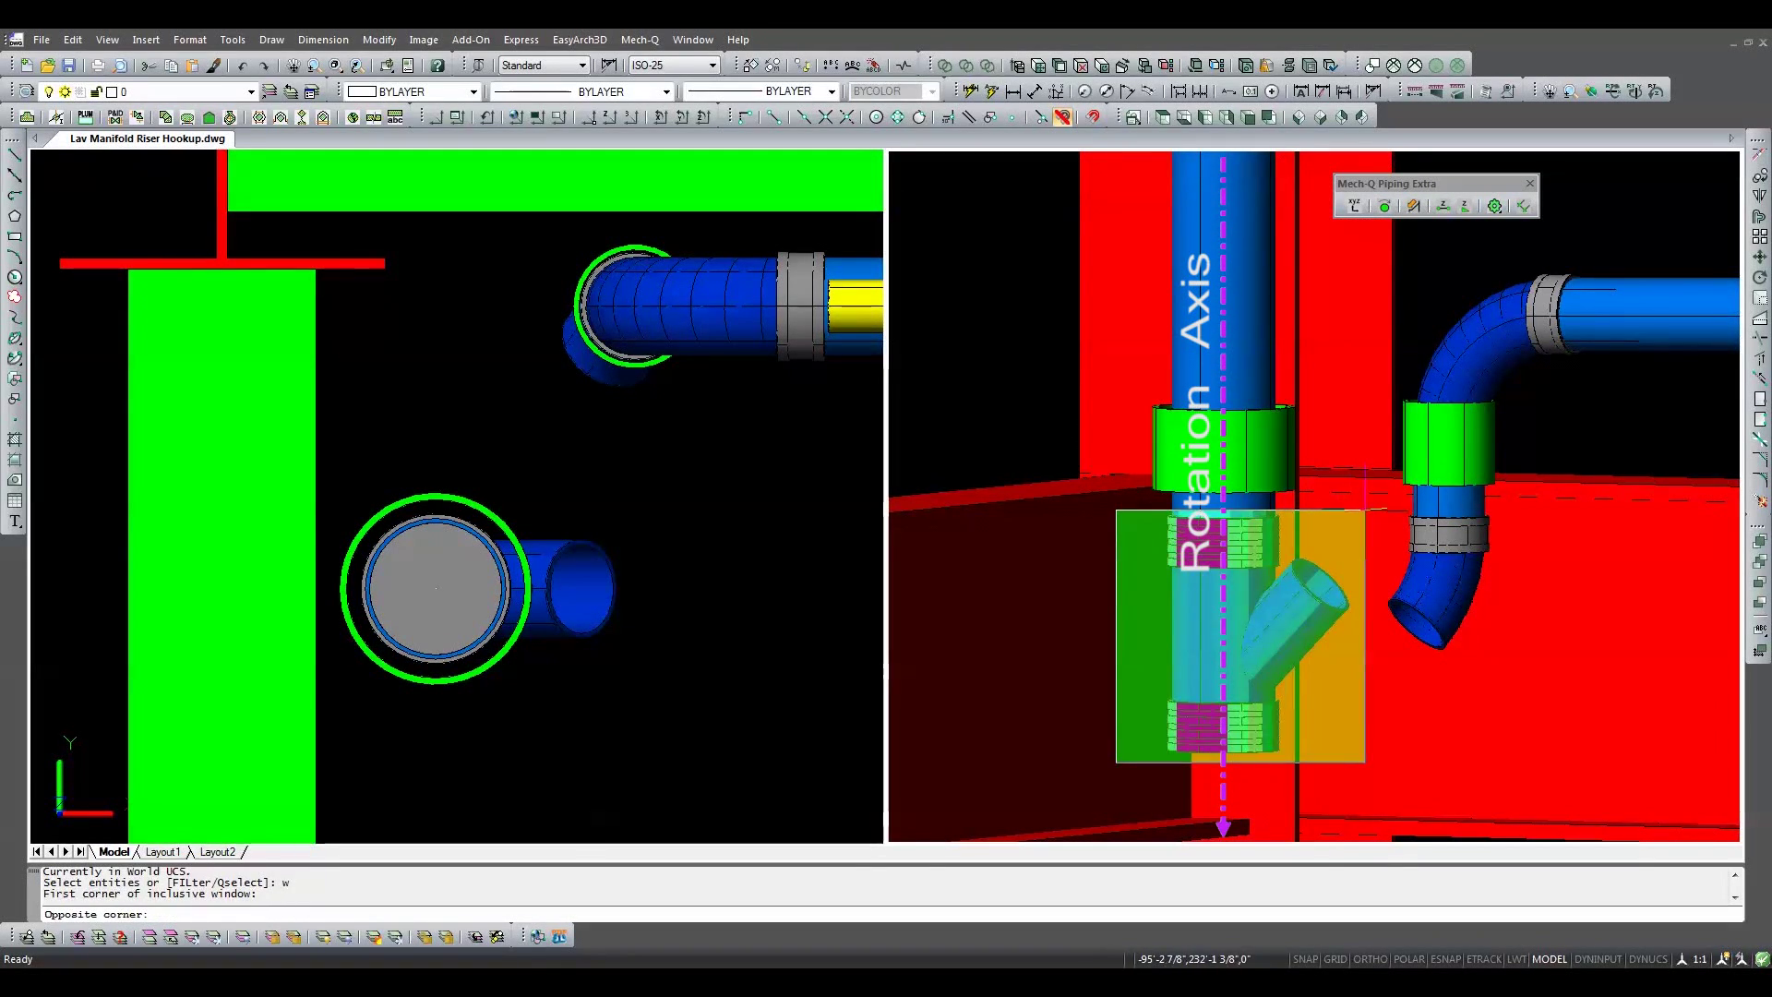
{"action": "left_click", "coordinate": [1365, 510]}
{"action": "key", "text": "Return"}
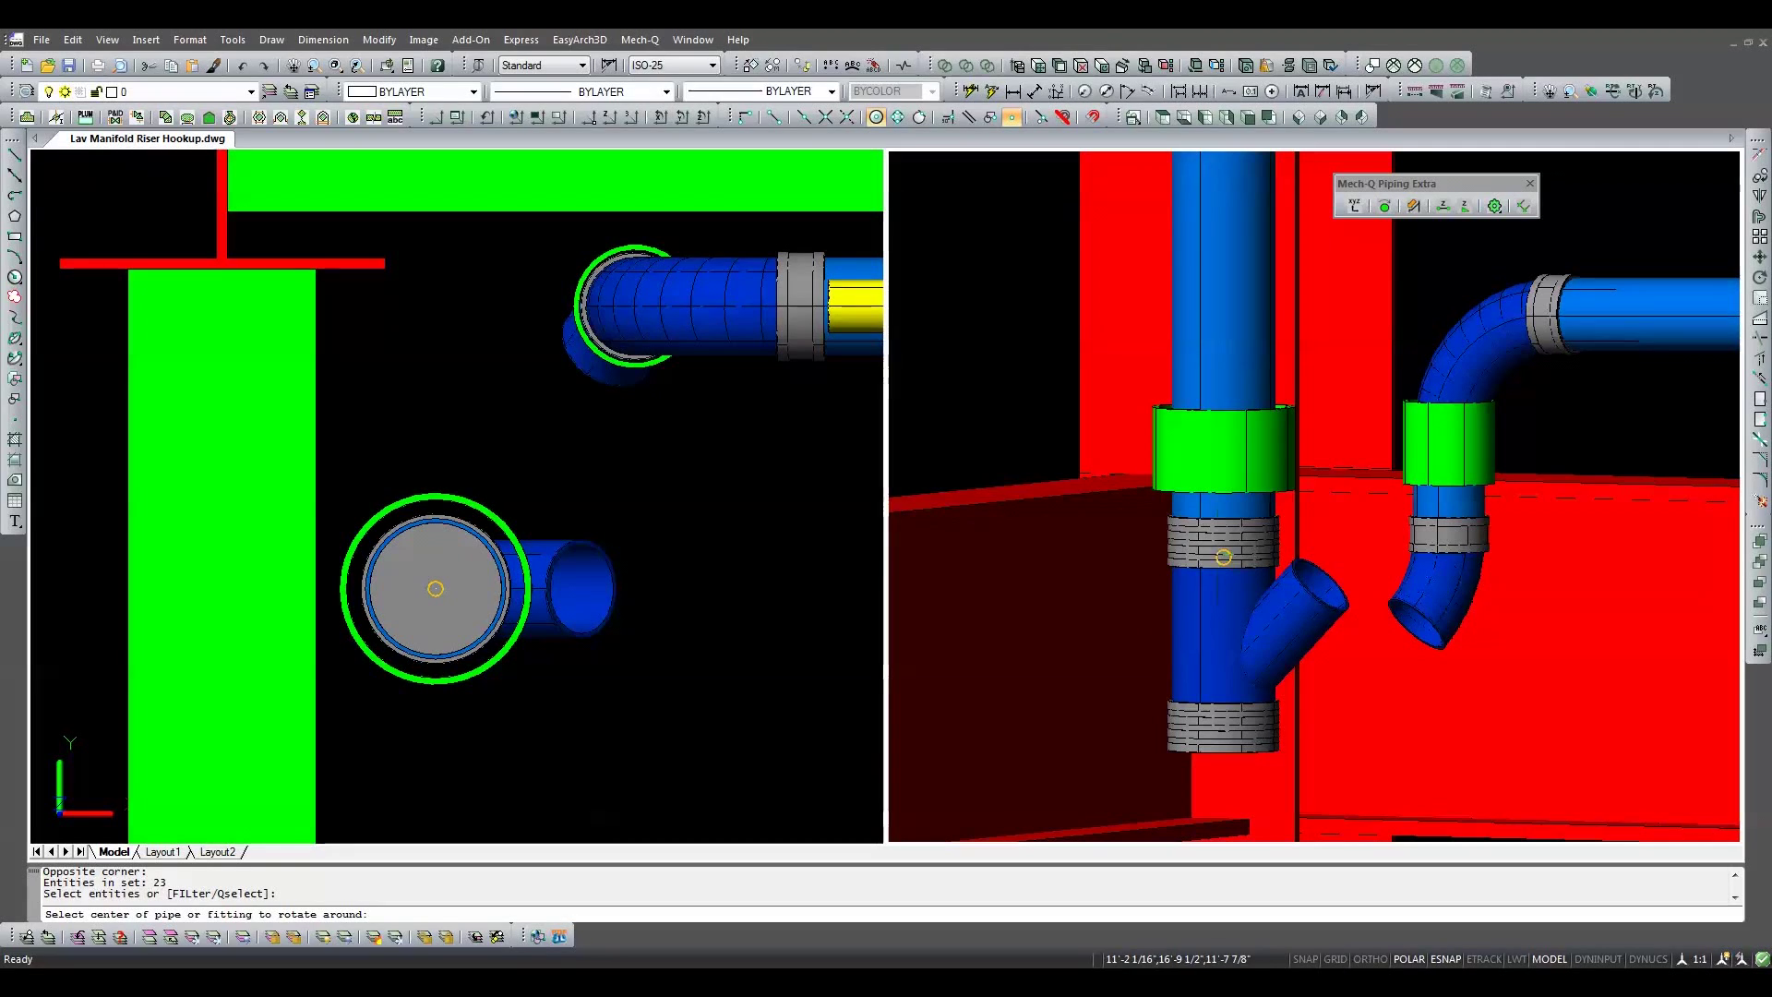
{"action": "left_click", "coordinate": [1223, 537]}
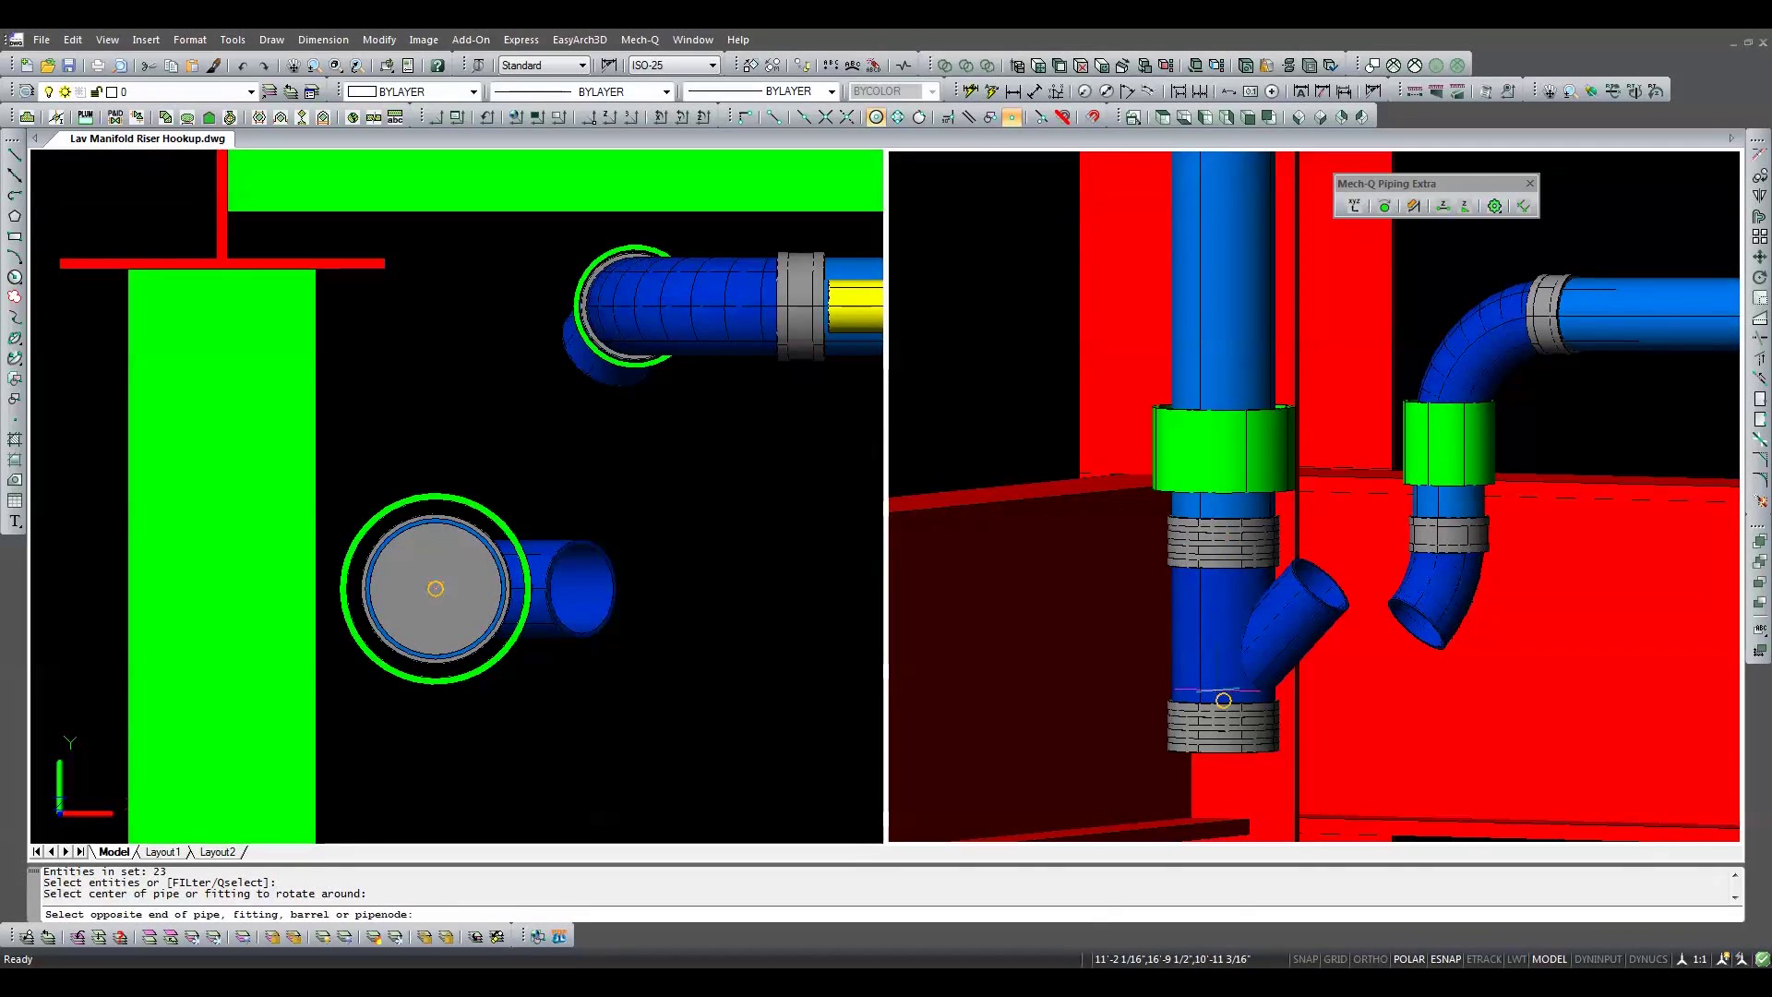
{"action": "left_click", "coordinate": [1223, 699]}
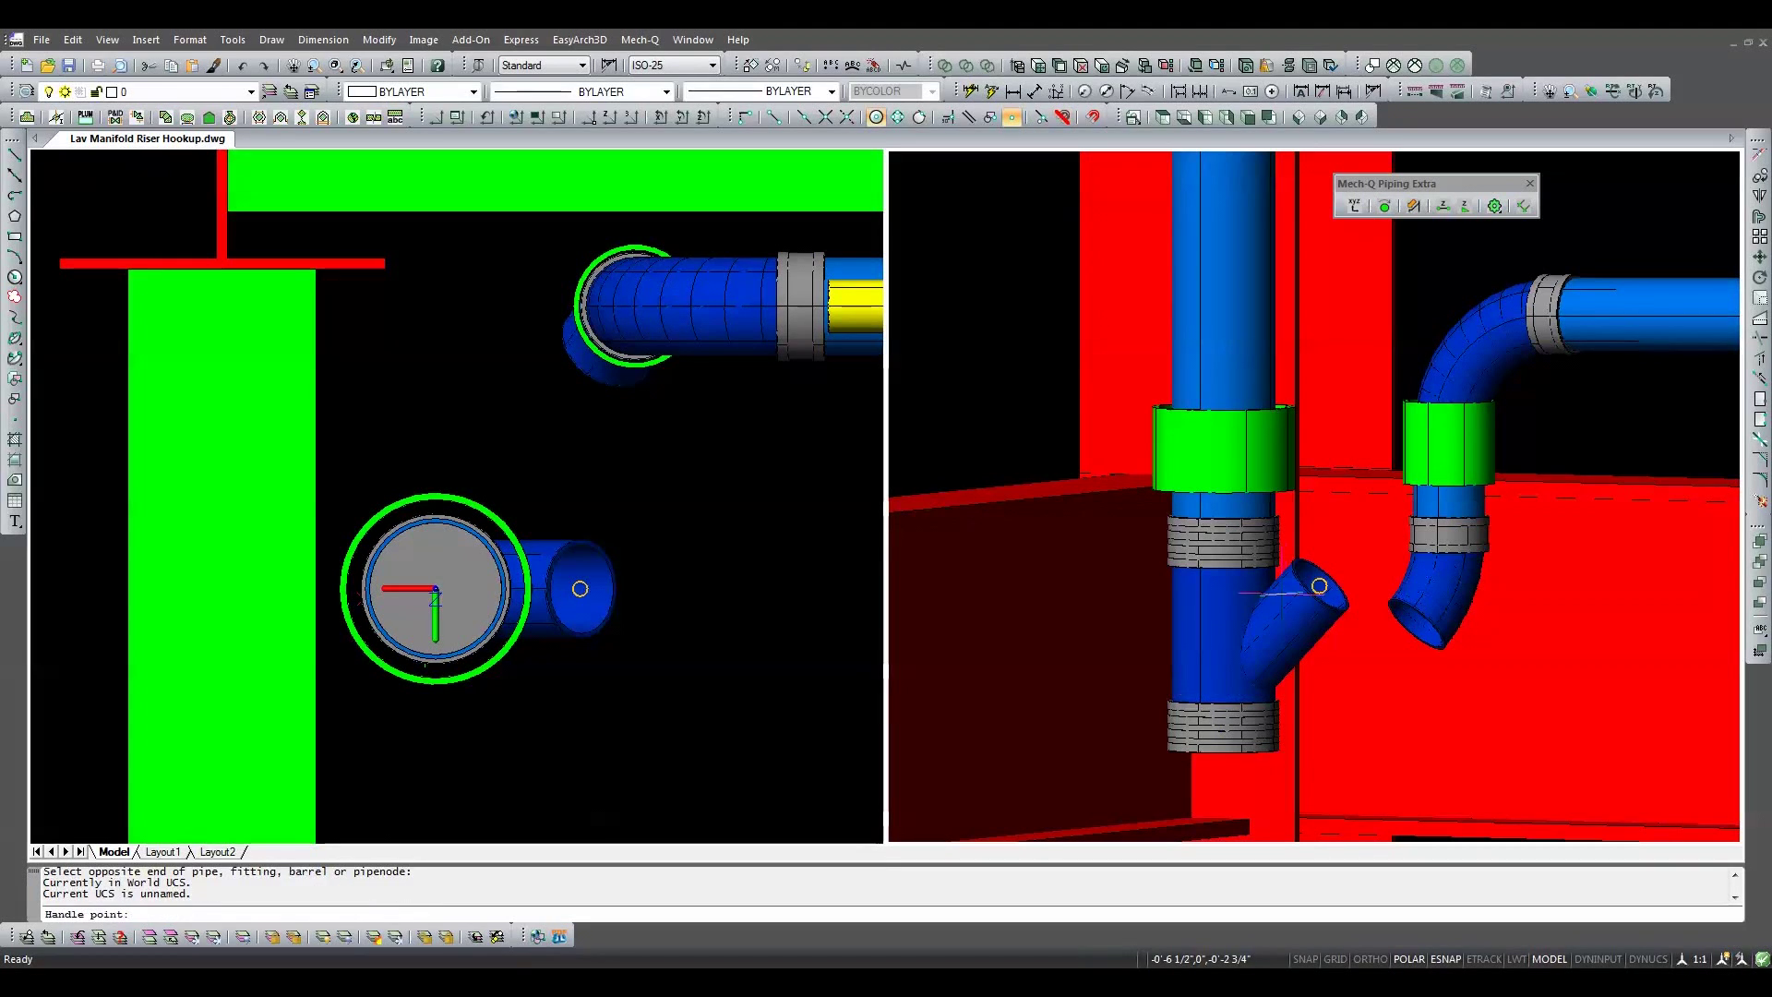
{"action": "left_click", "coordinate": [1319, 585]}
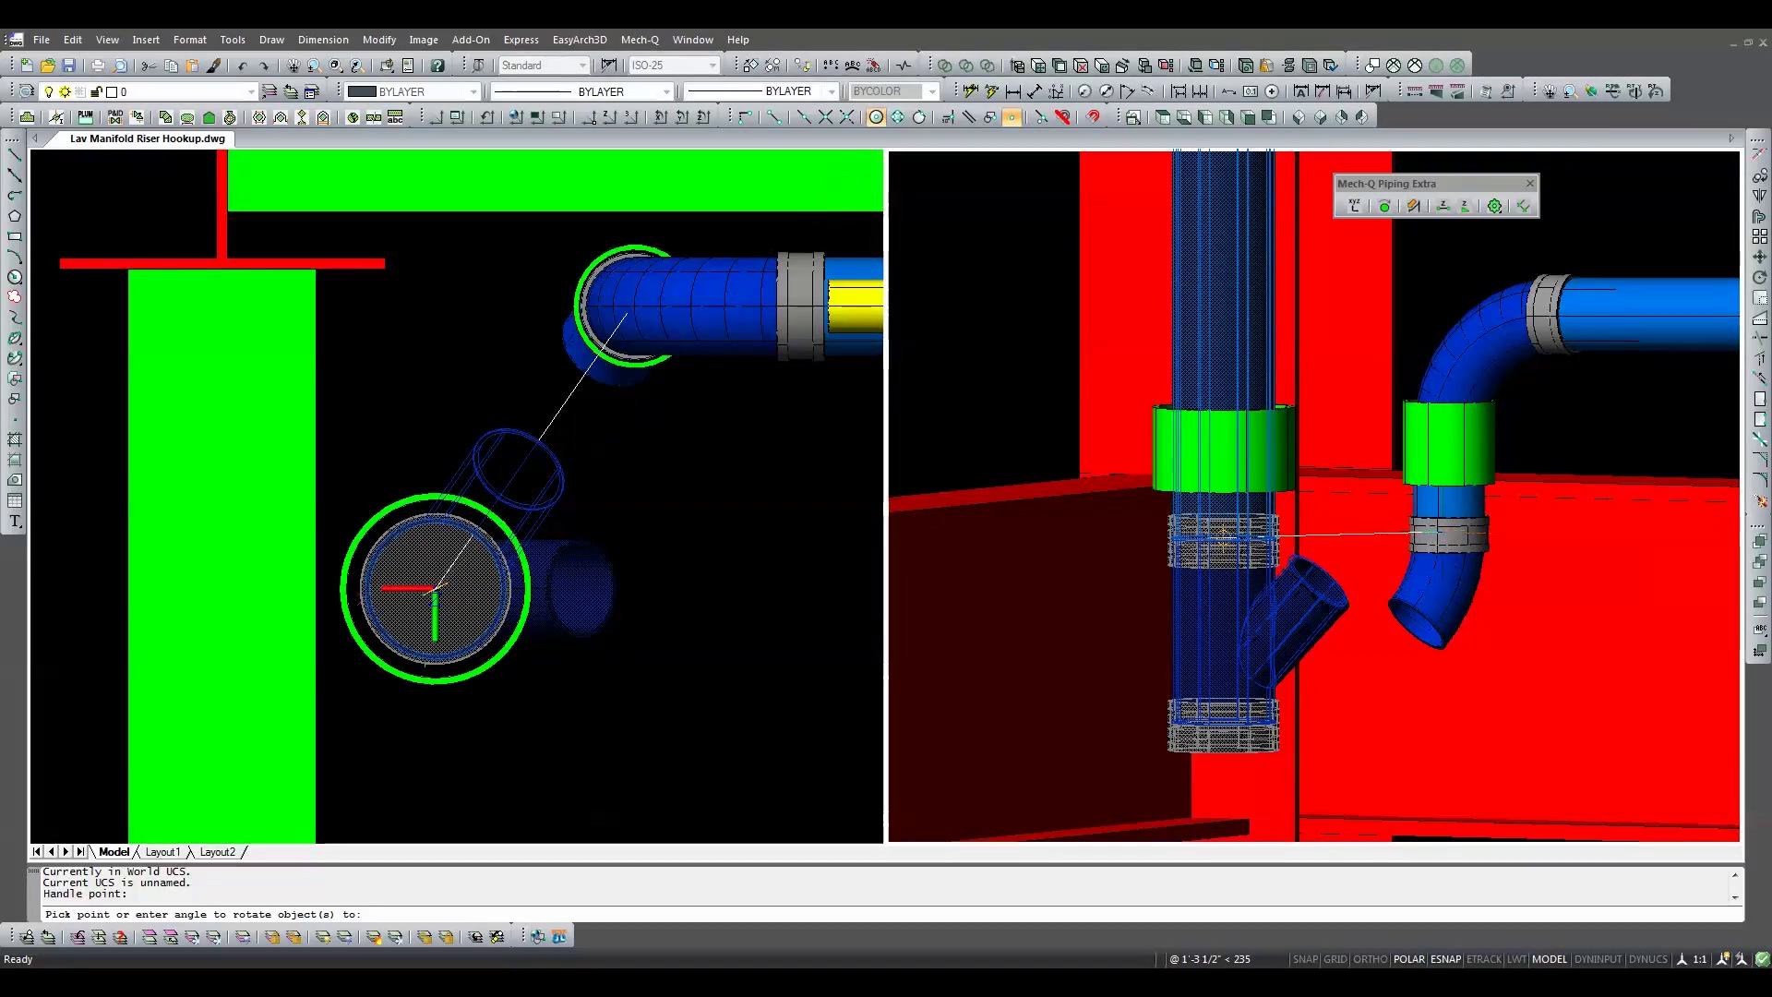
{"action": "left_click", "coordinate": [1448, 535]}
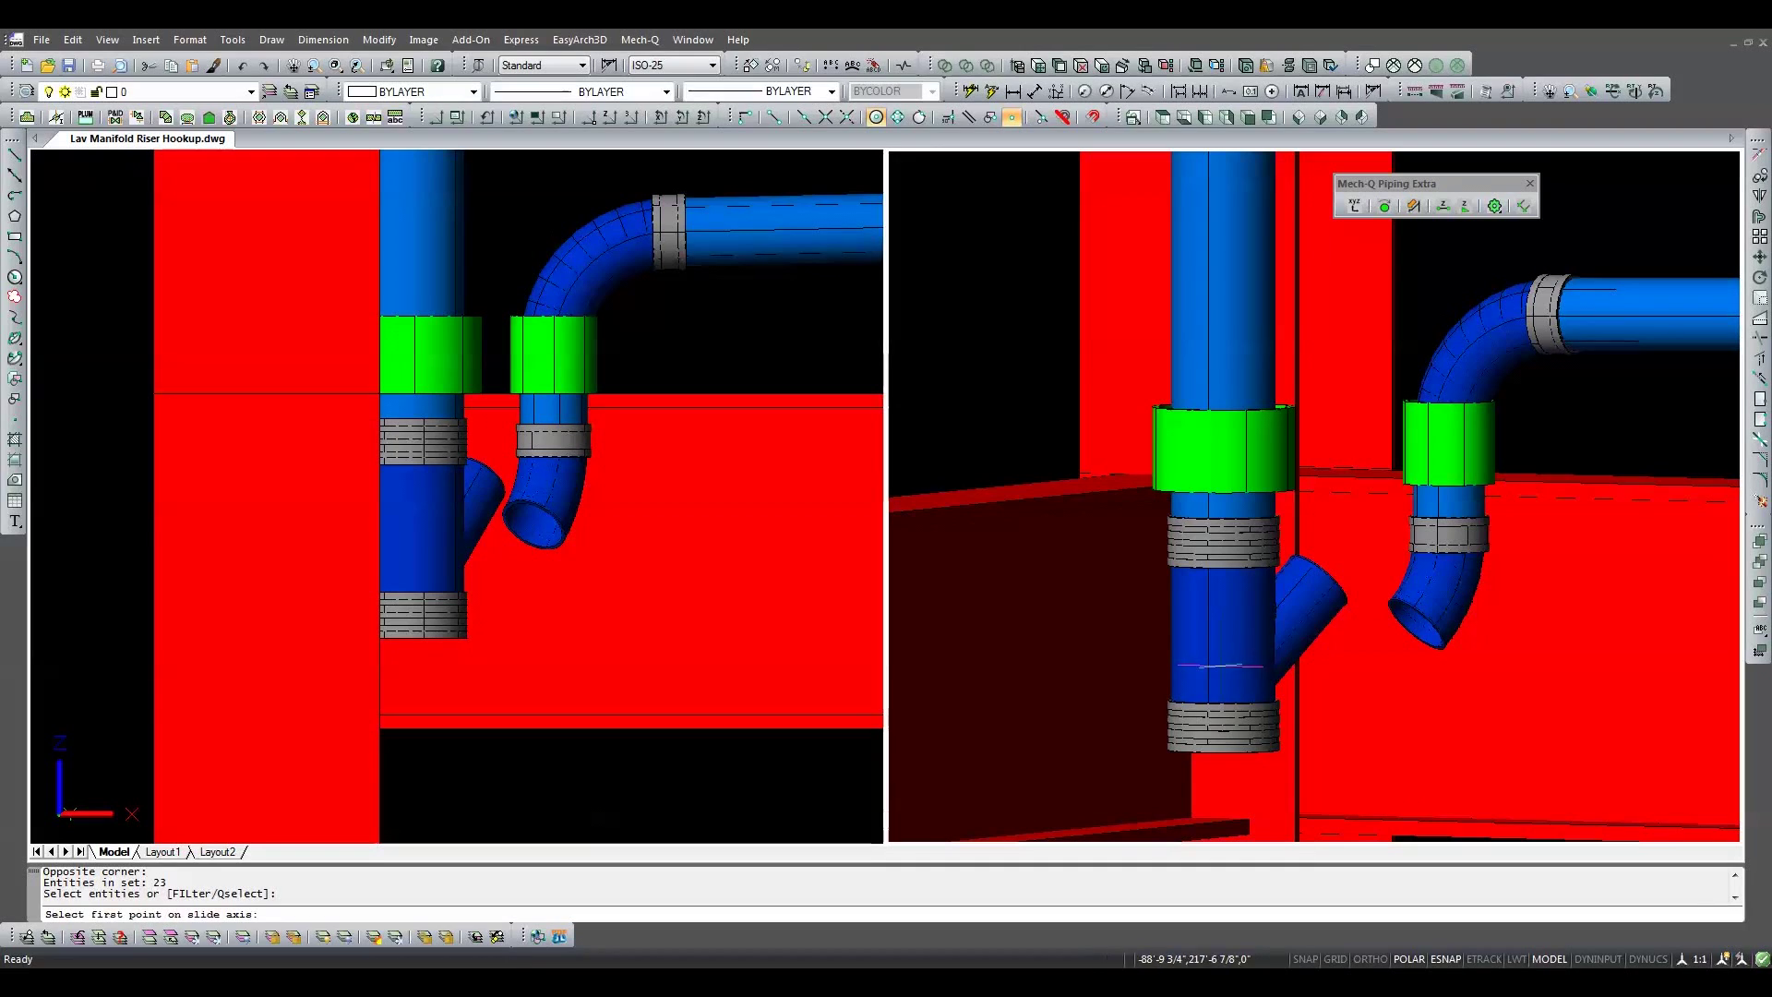
Step: Slide the rotated wye and its couplings along the riser axis, aligning the branch end with the open end of the rotated elbow
{"action": "left_click", "coordinate": [1223, 741]}
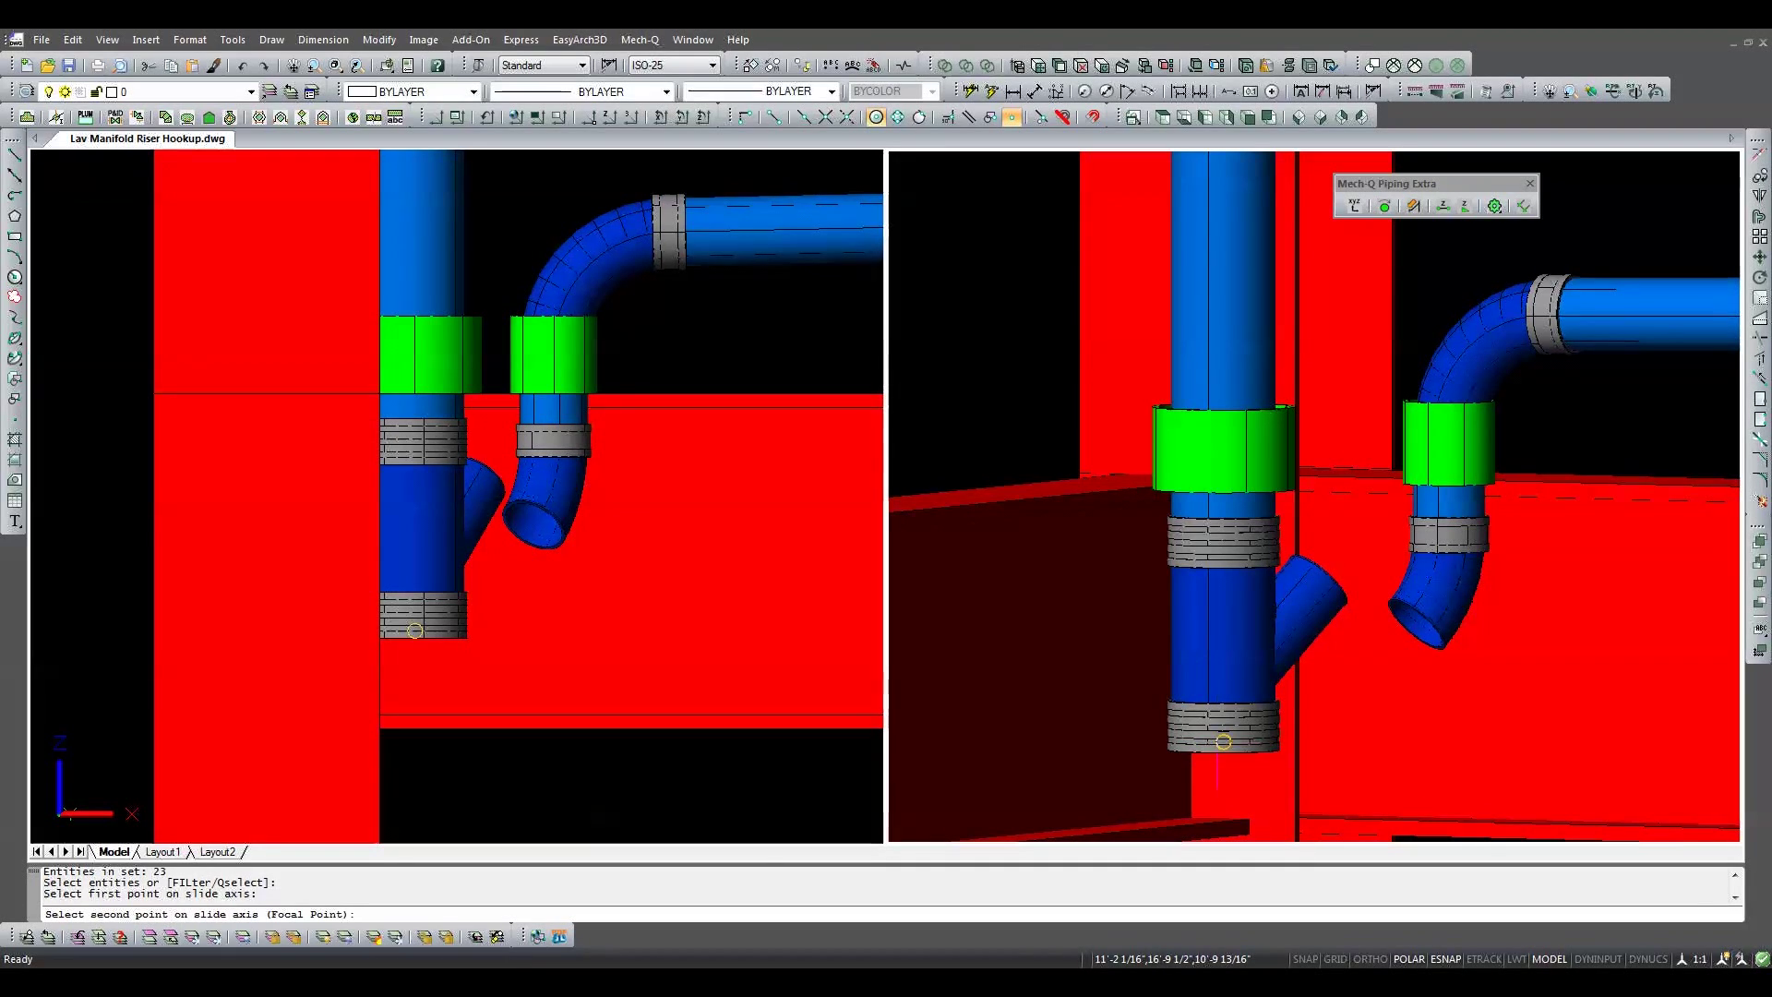
{"action": "left_click", "coordinate": [1222, 690]}
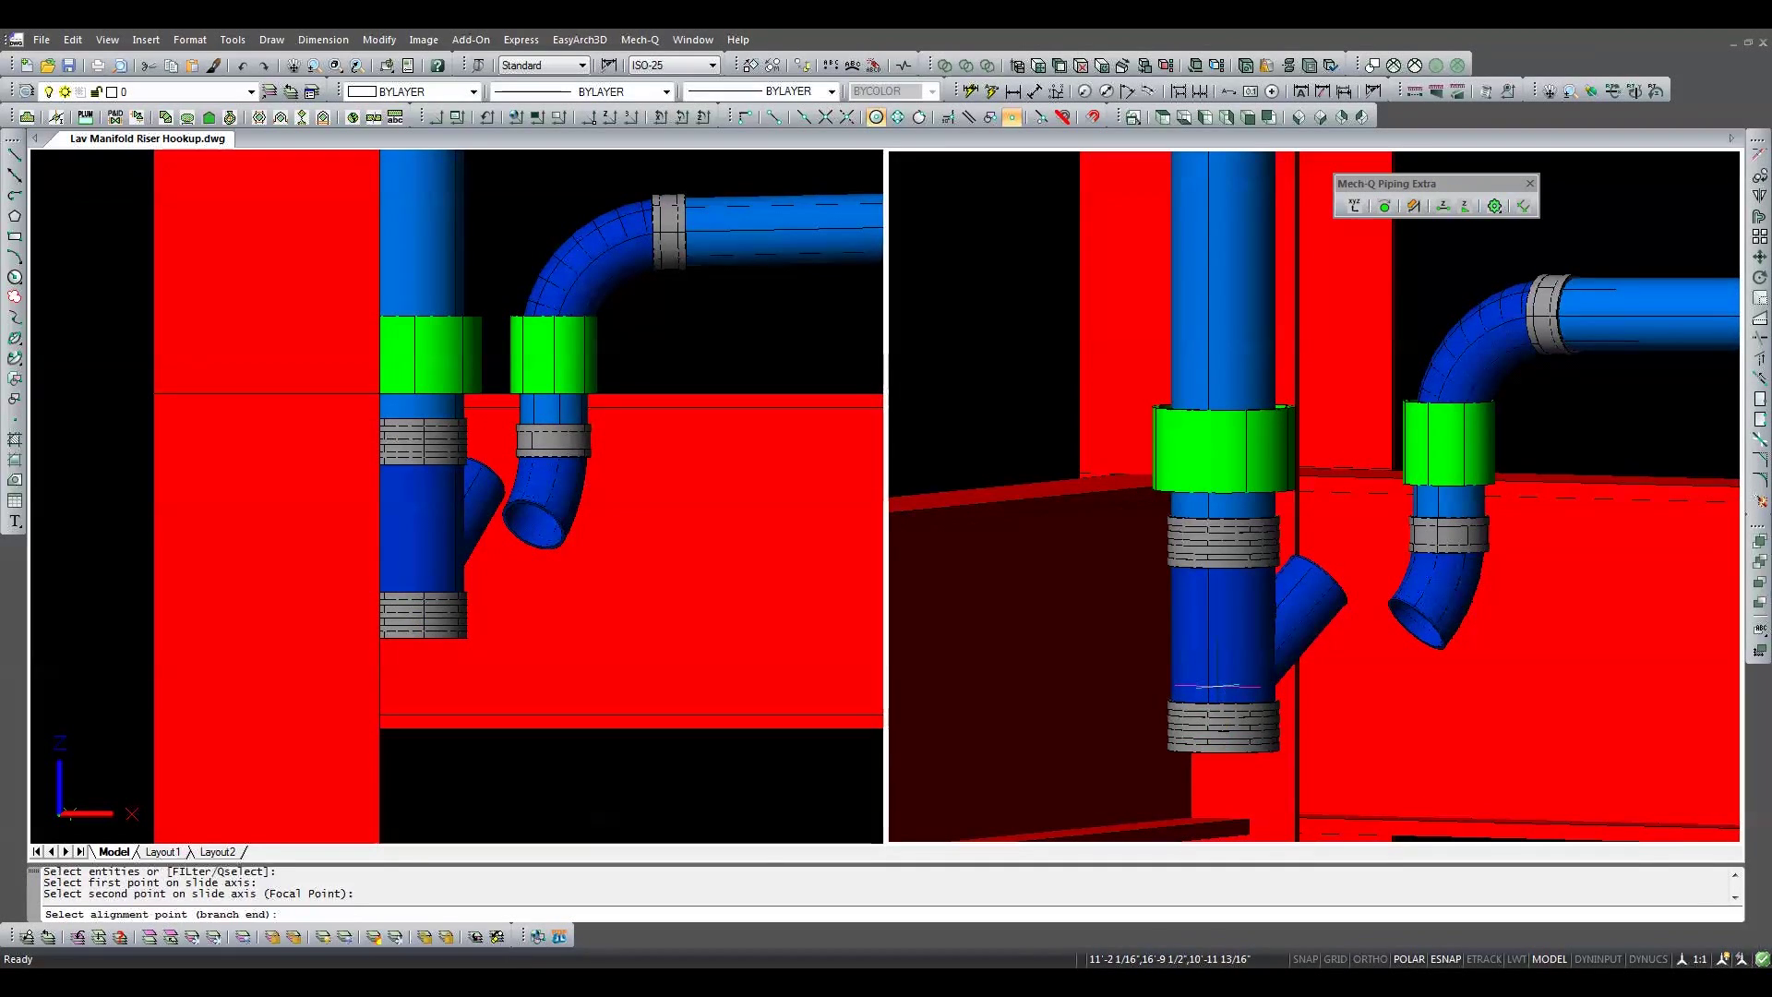
{"action": "left_click", "coordinate": [1325, 593]}
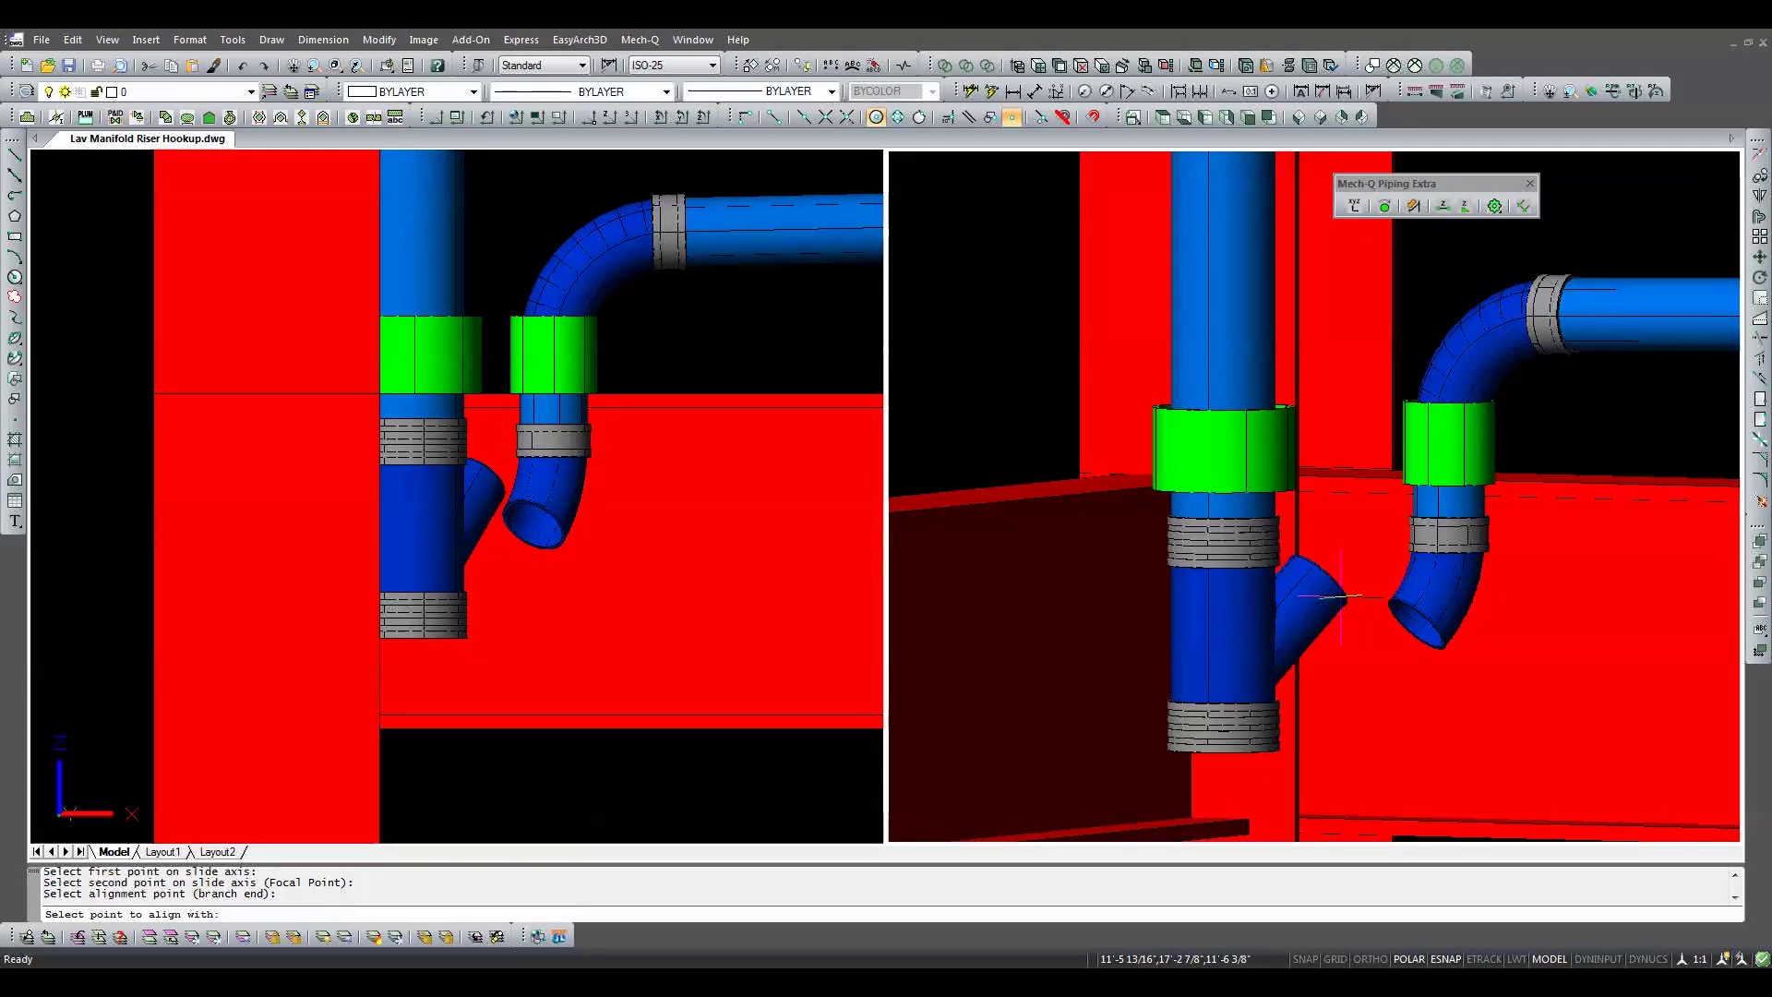
{"action": "left_click", "coordinate": [1418, 623]}
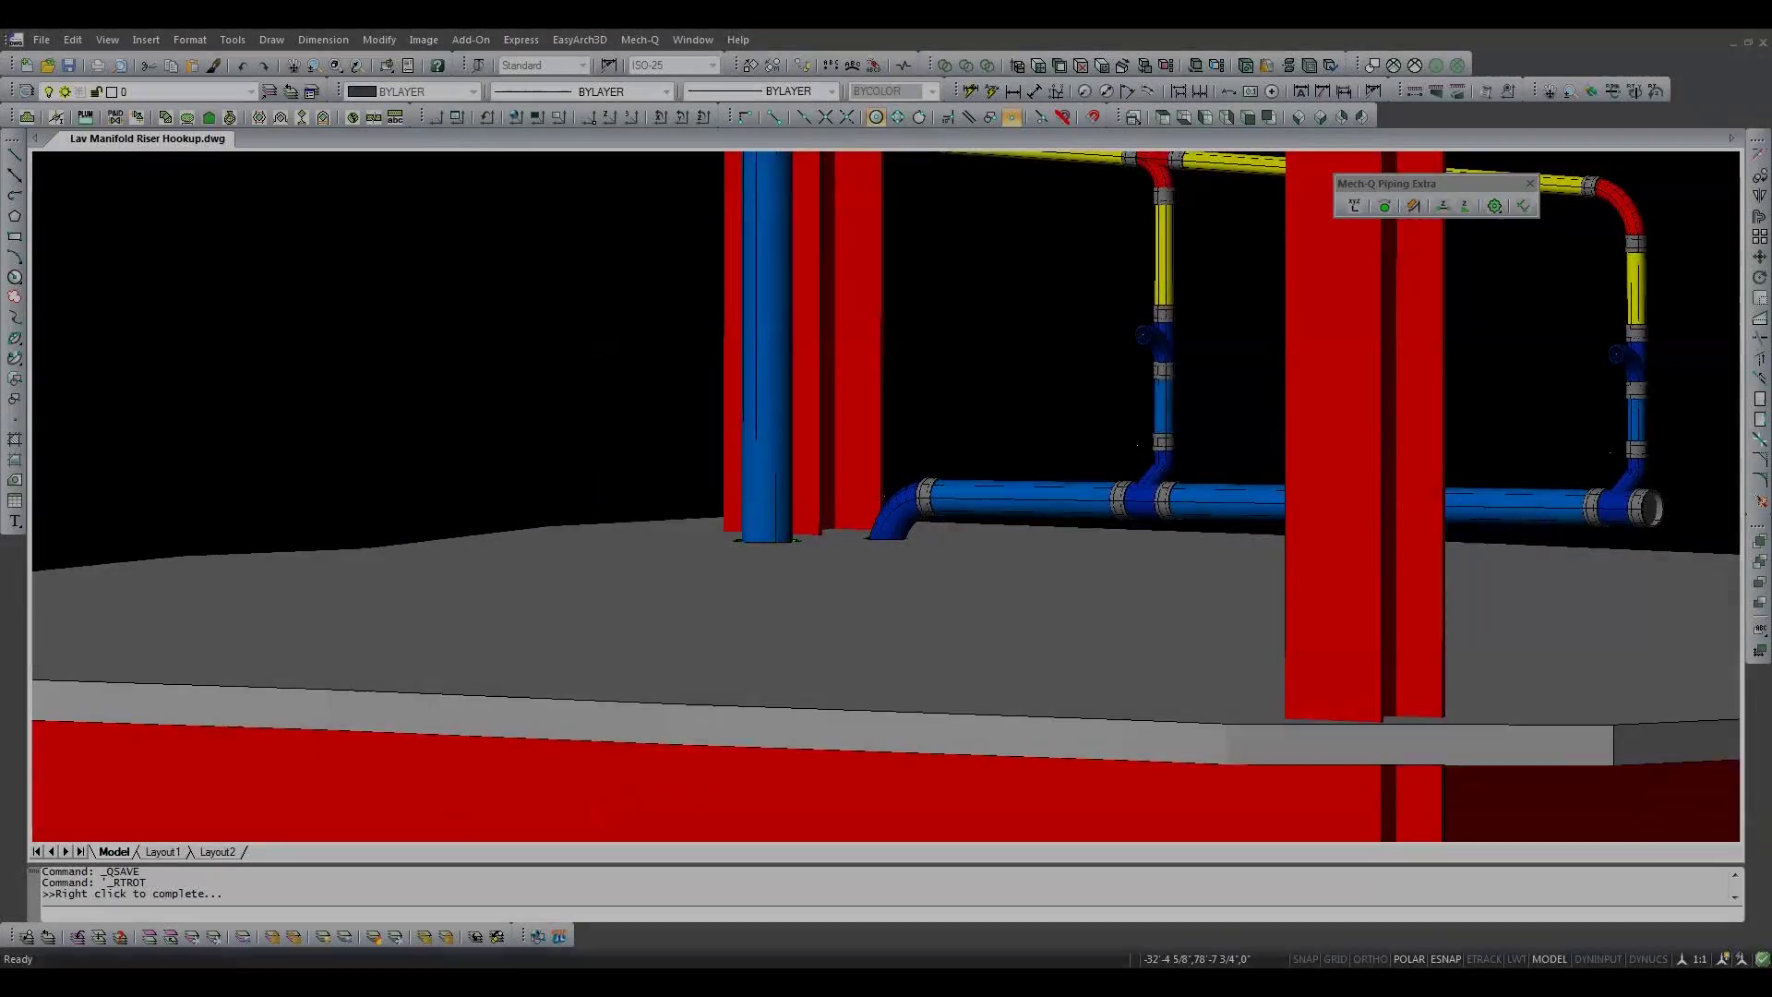
{"action": "left_click_drag", "start_coordinate": [886, 590], "coordinate": [886, 152]}
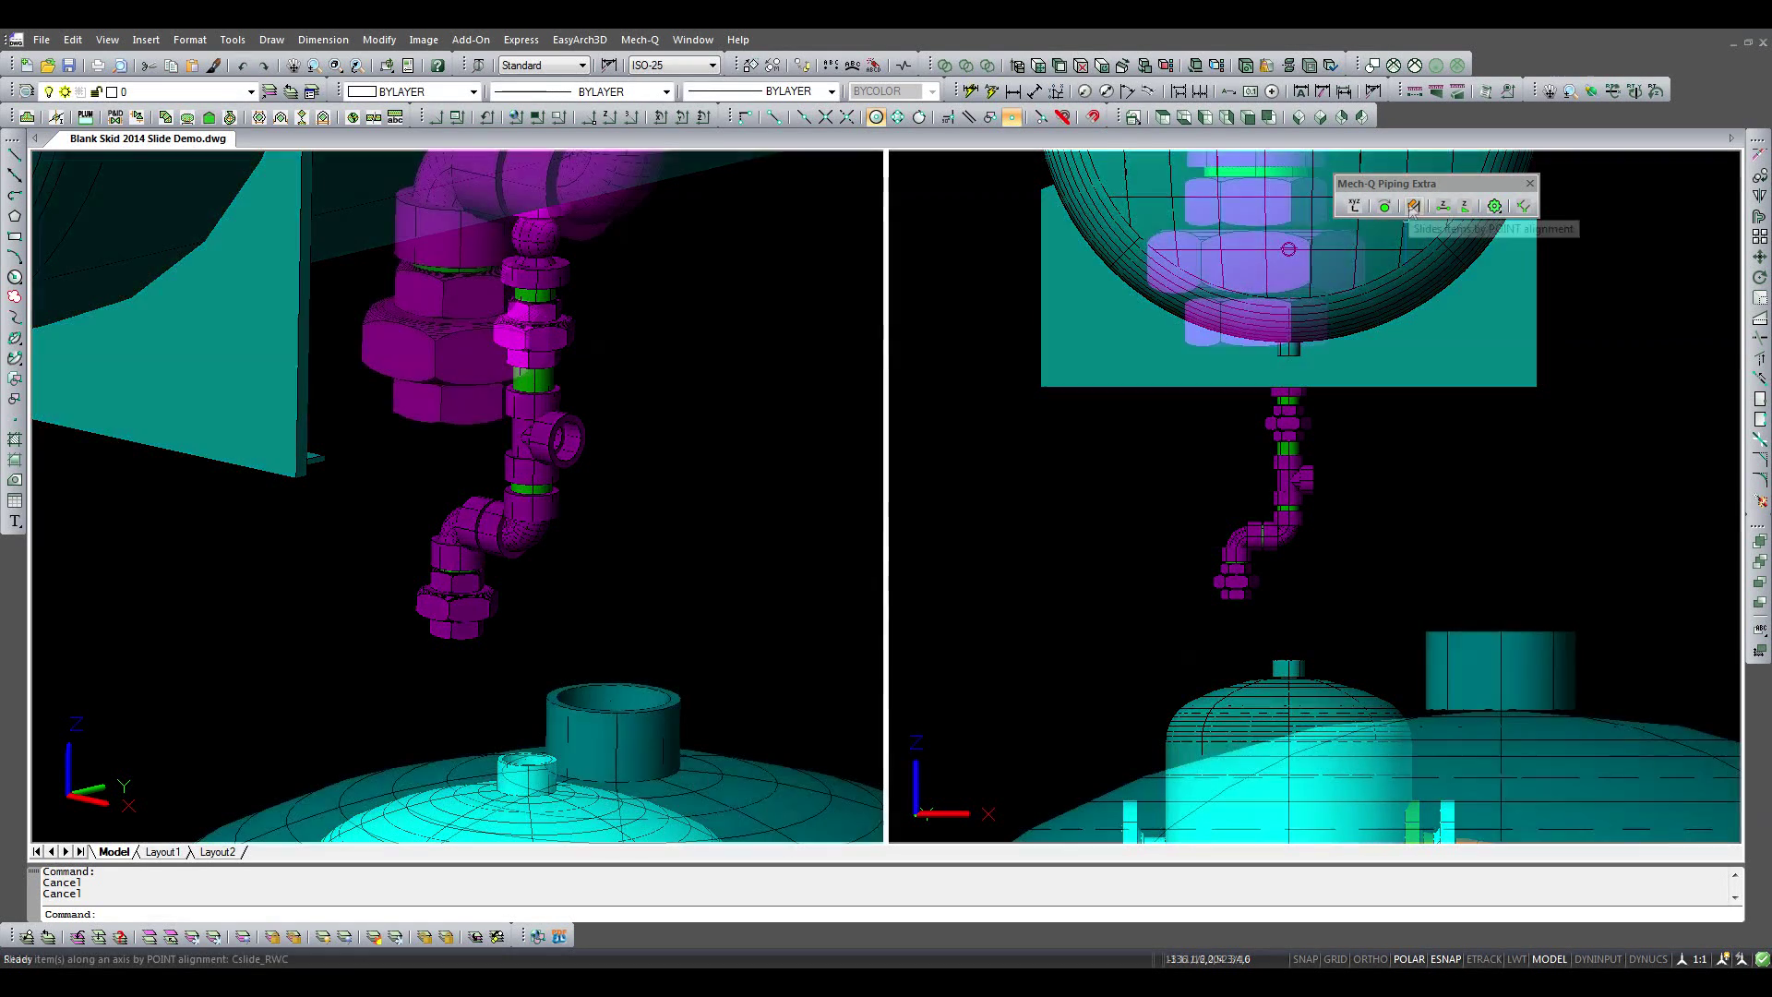
Step: Slide the cyan vessel horizontally using its nozzle's base quadrant and centre as the axis, aligning the nozzle's centre with the magenta union fitting above
{"action": "left_click", "coordinate": [1500, 634]}
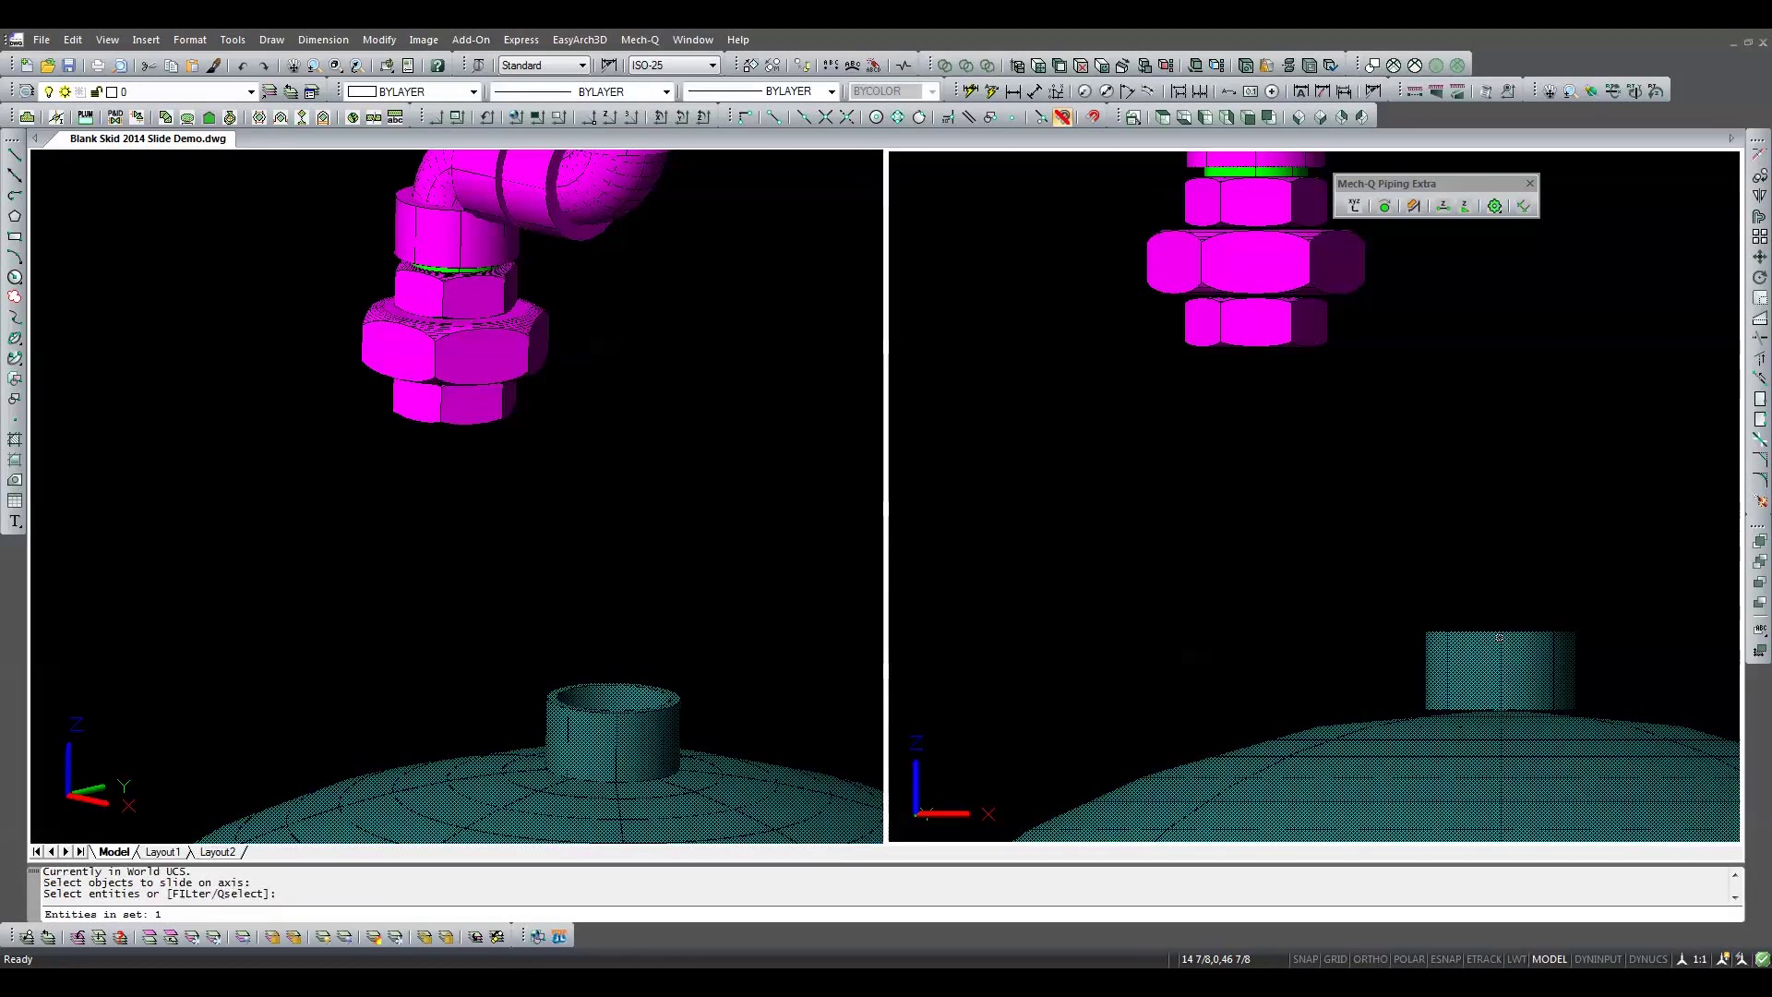
{"action": "key", "text": "Return"}
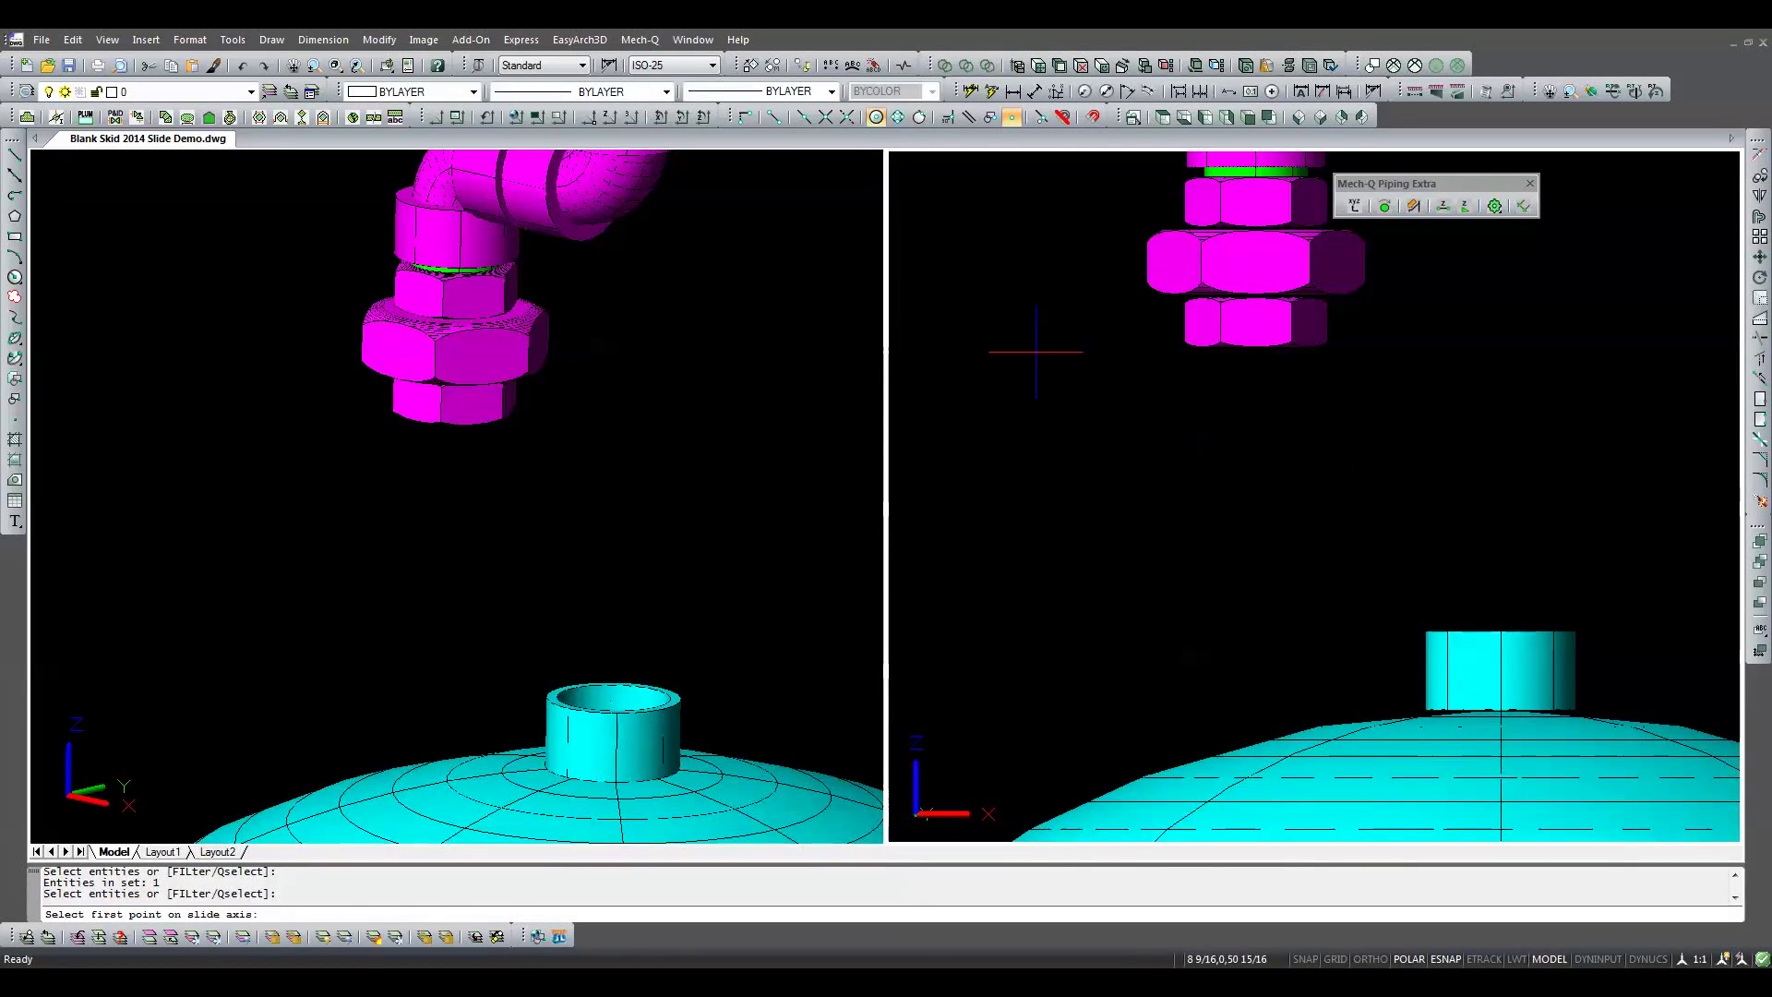
{"action": "left_click", "coordinate": [903, 121]}
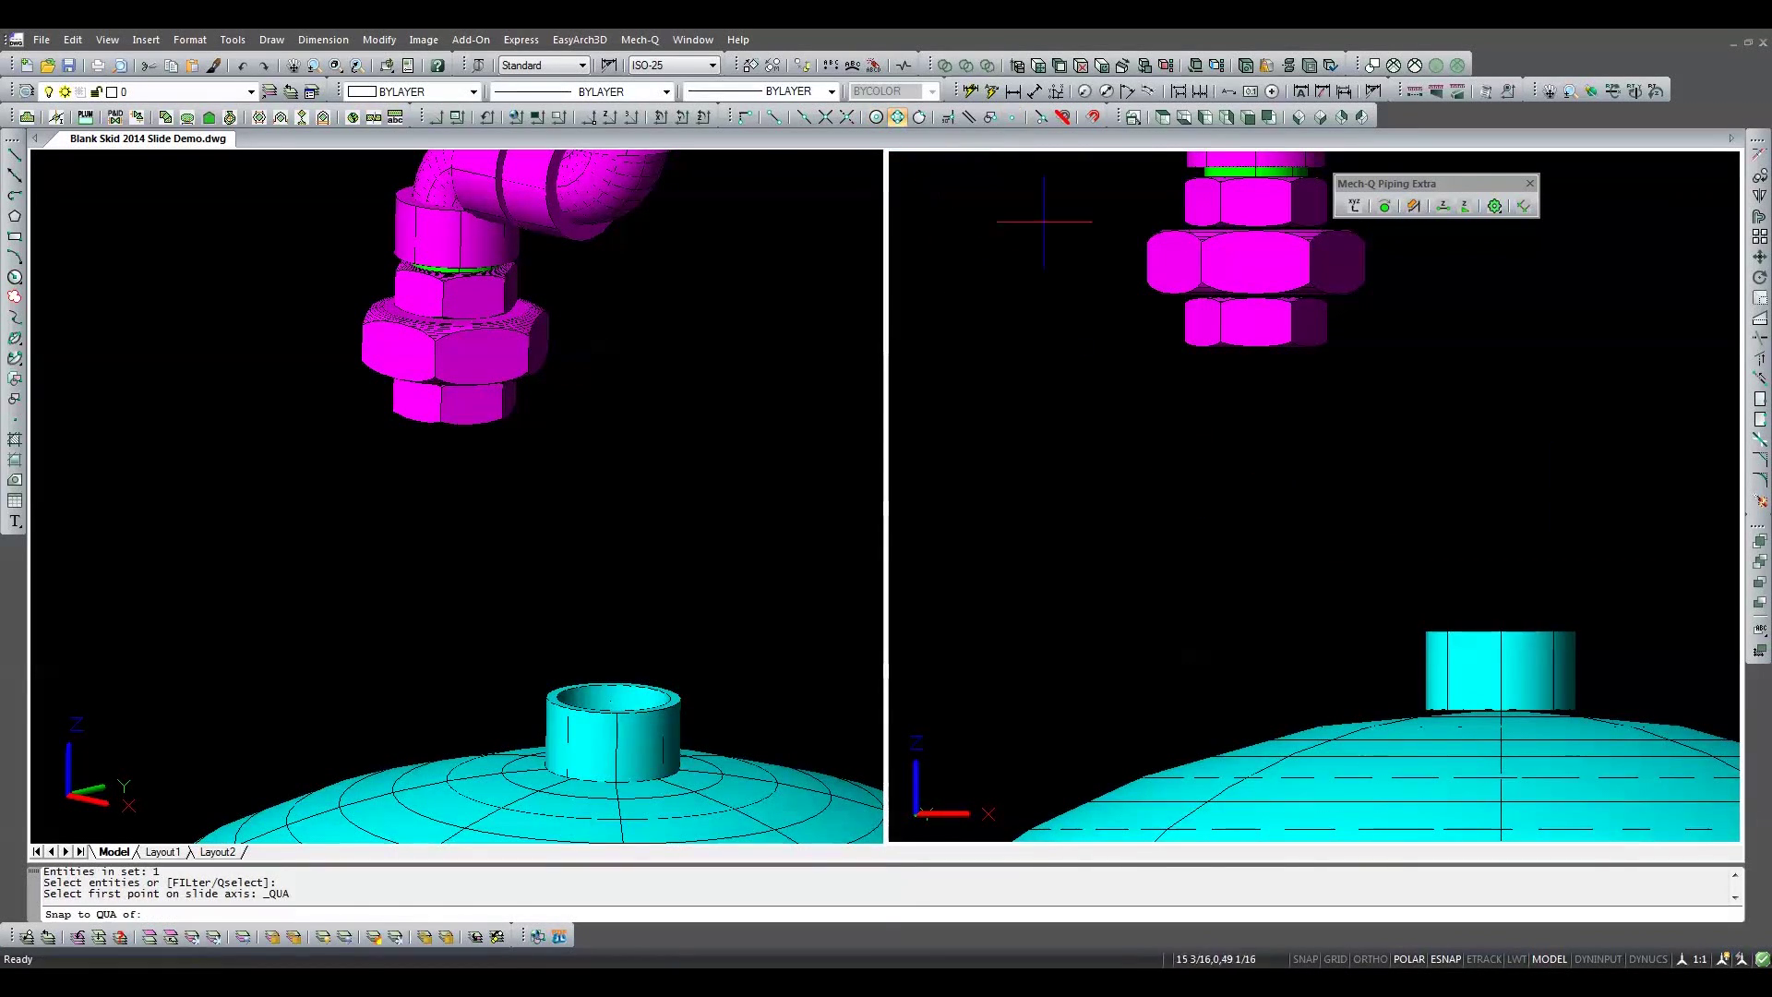
{"action": "left_click", "coordinate": [1574, 709]}
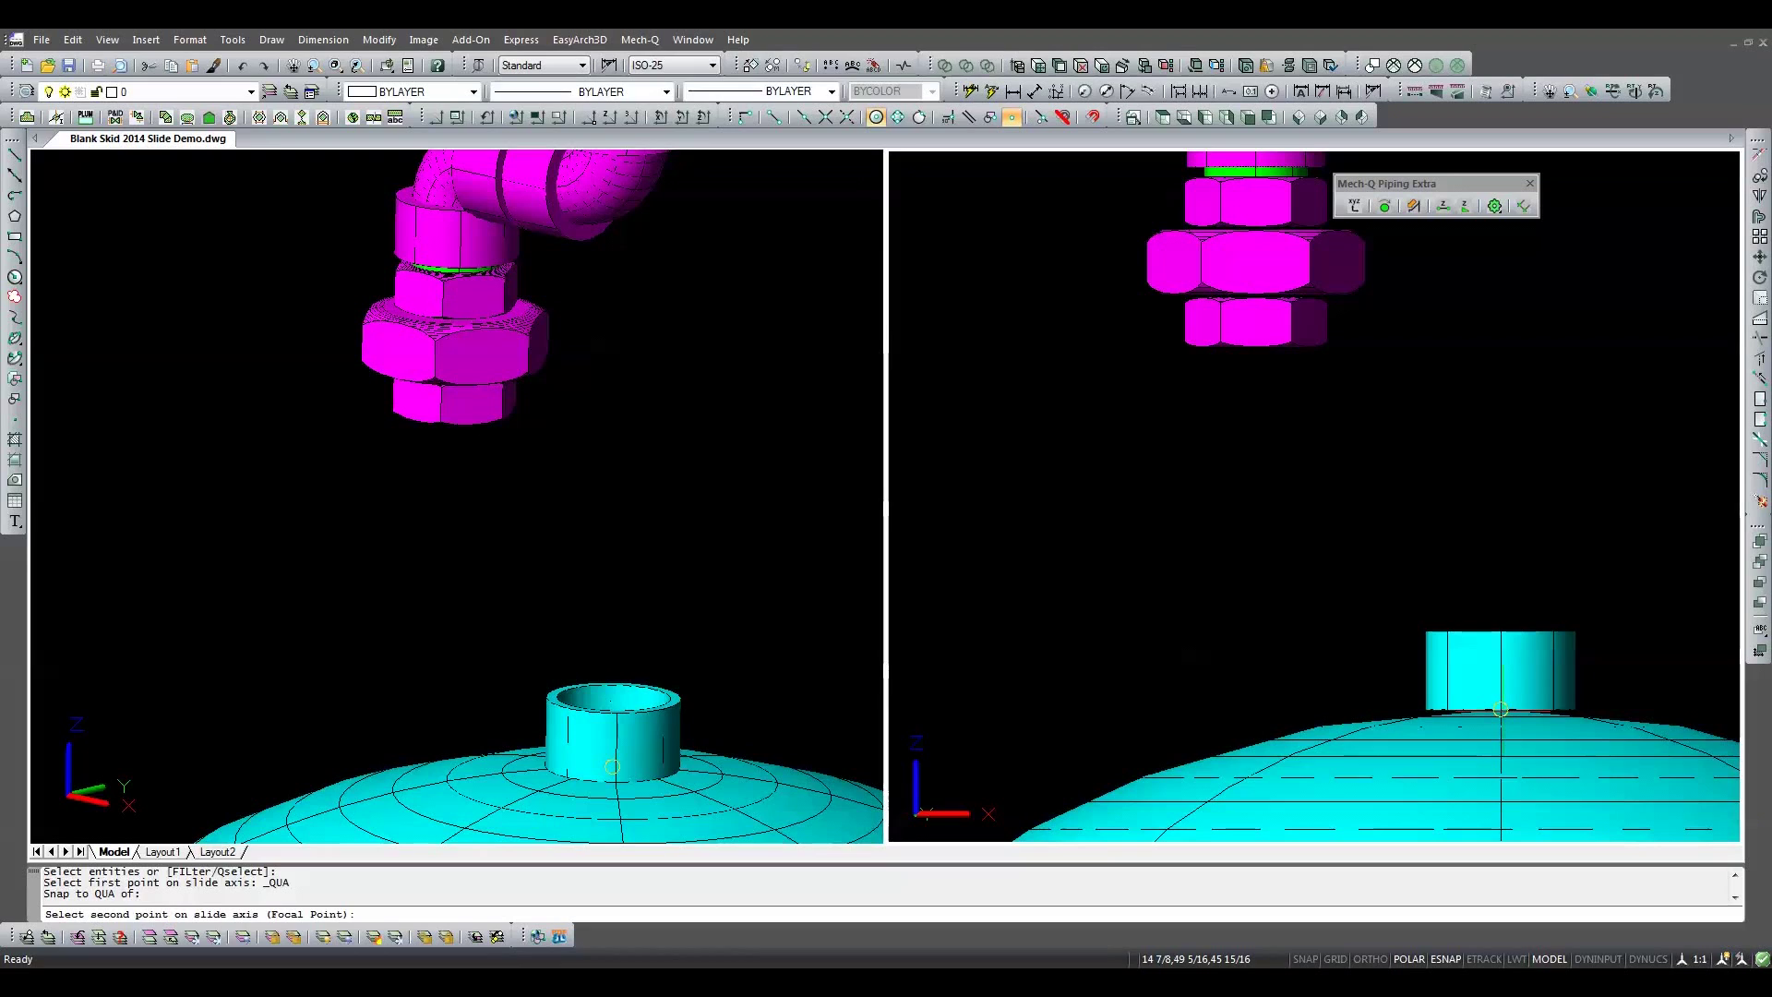
{"action": "left_click", "coordinate": [1503, 652]}
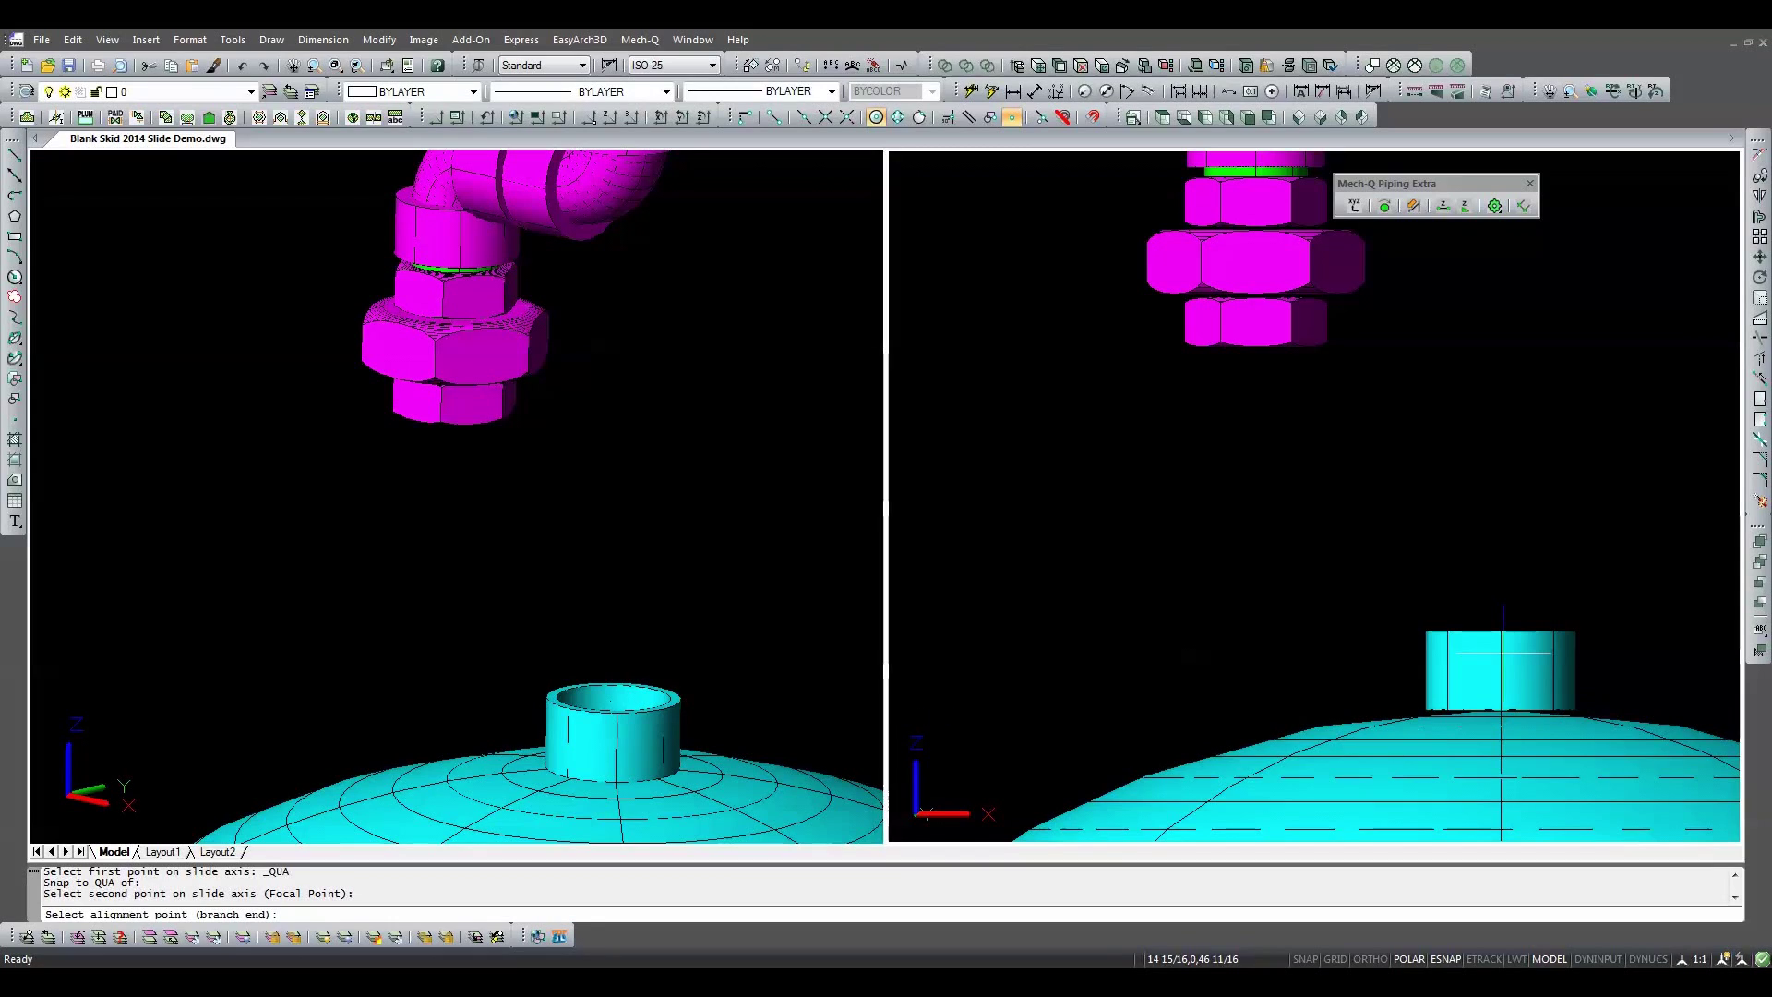
{"action": "left_click", "coordinate": [1502, 646]}
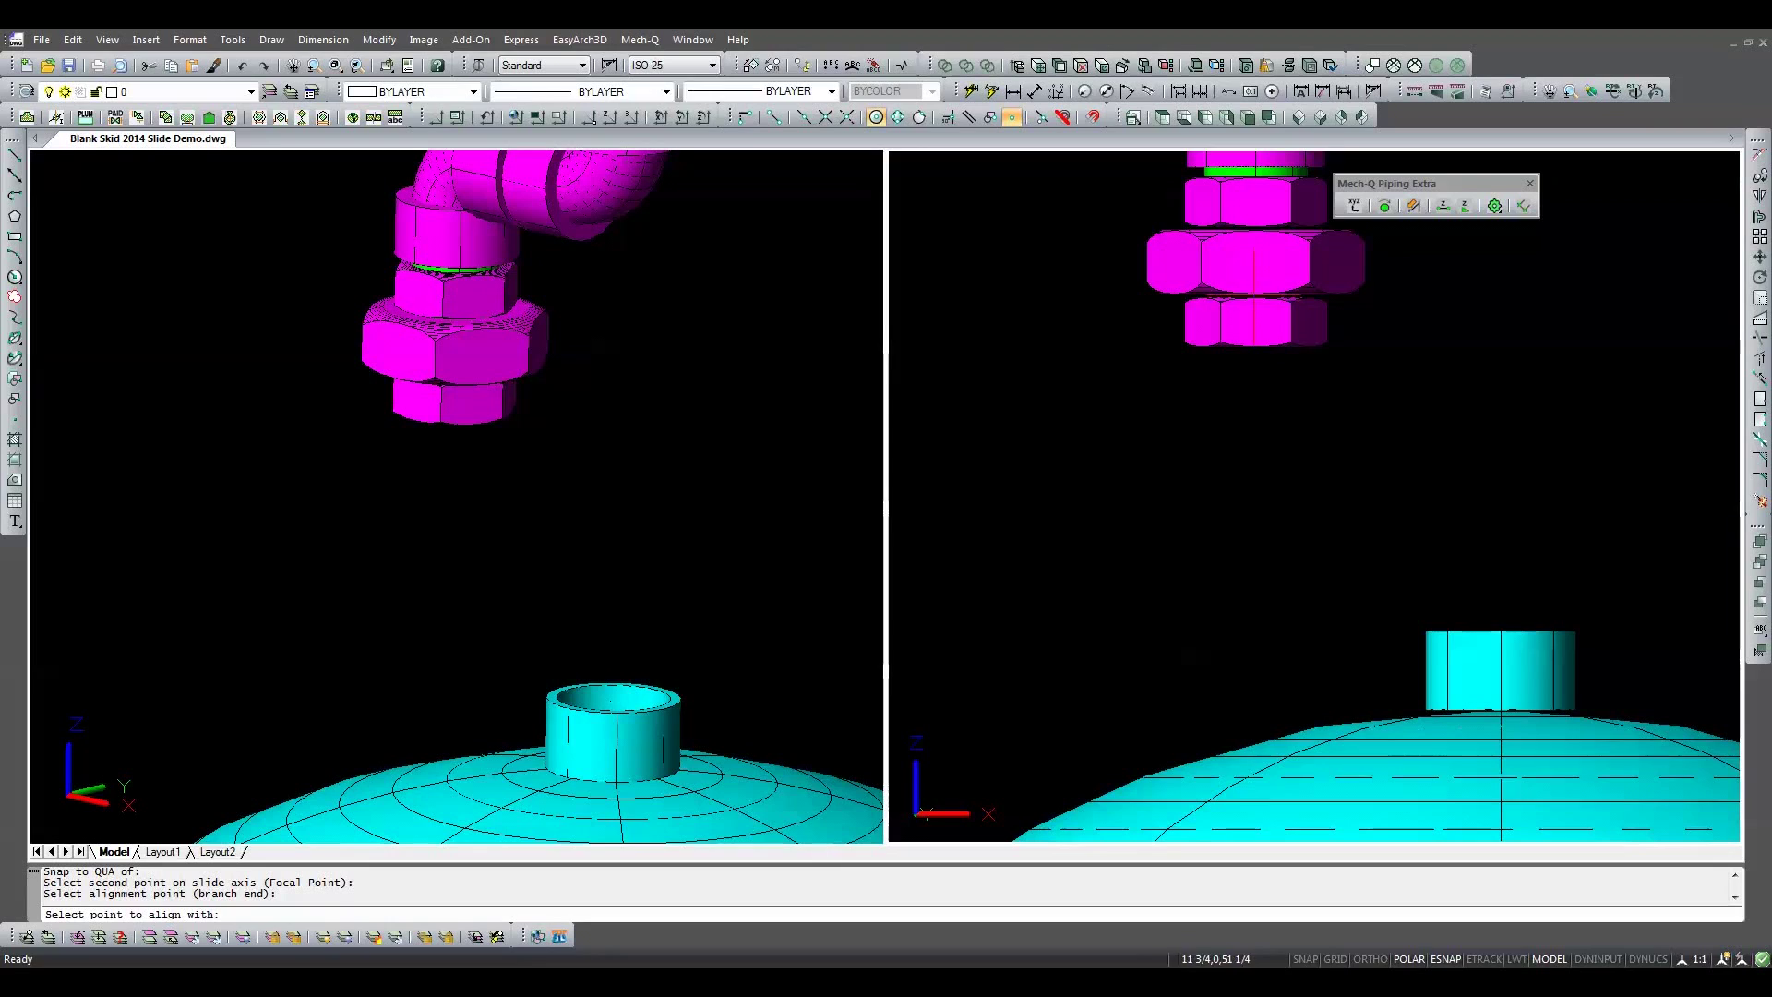
{"action": "left_click", "coordinate": [457, 252]}
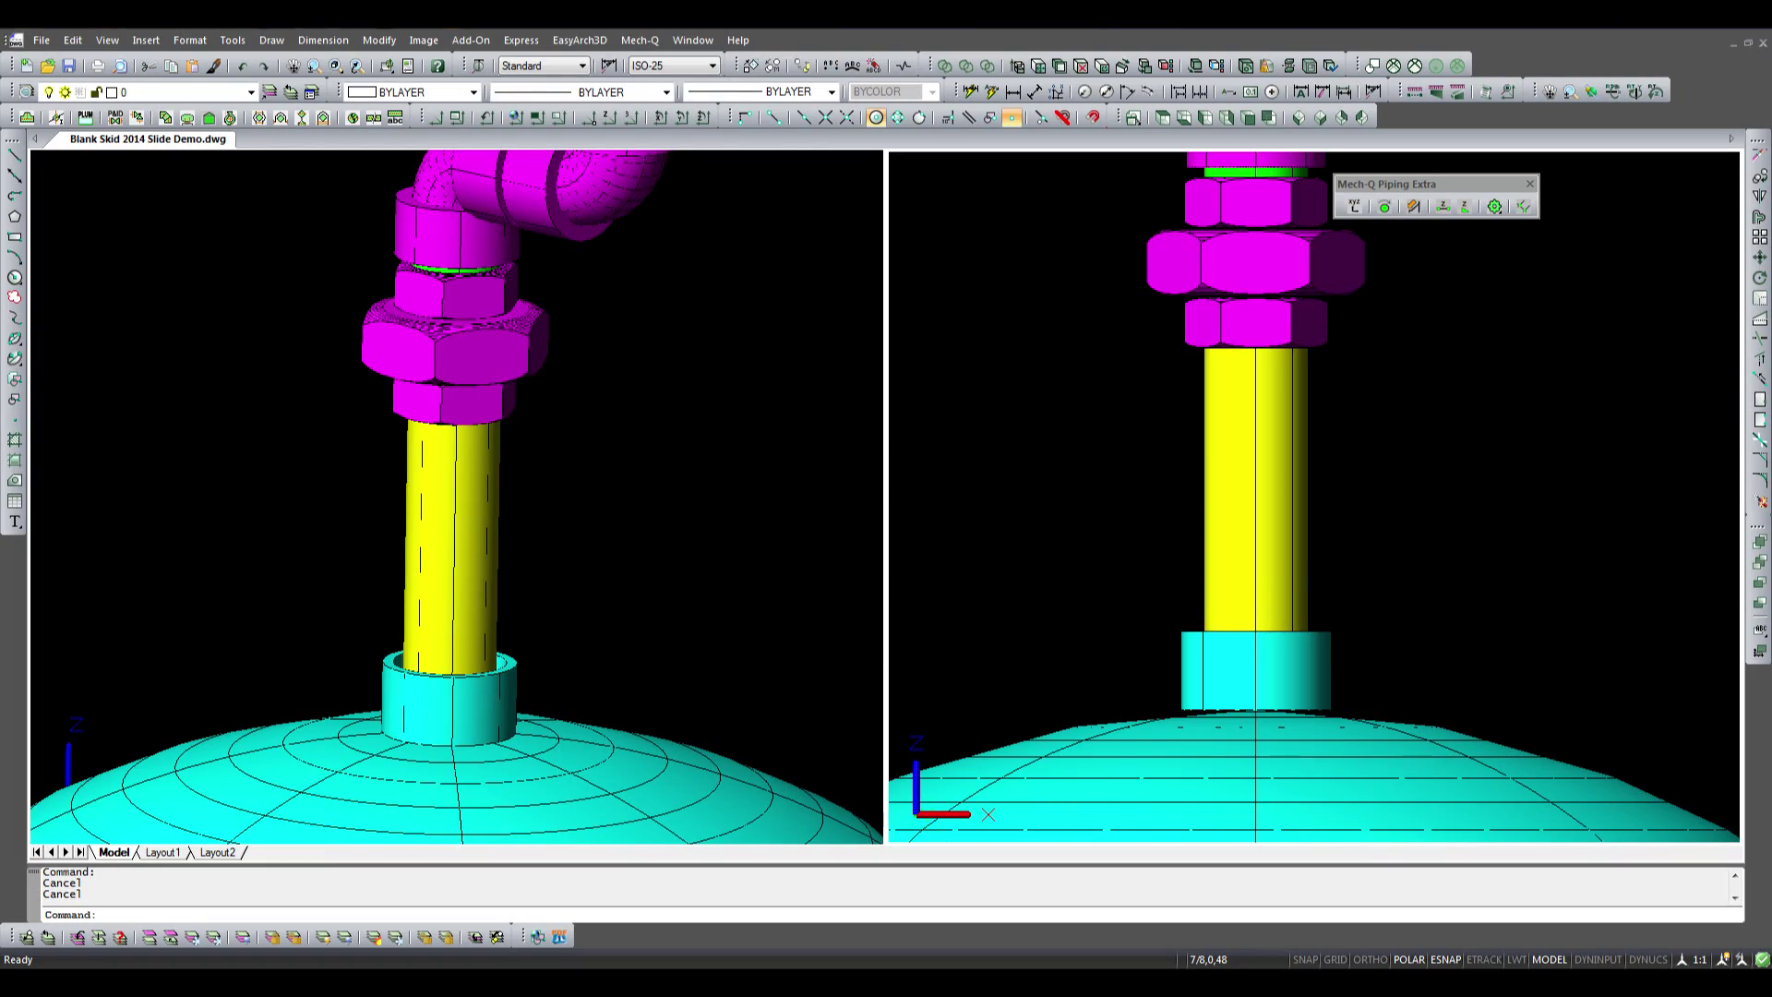
{"action": "key", "text": "ctrl+z"}
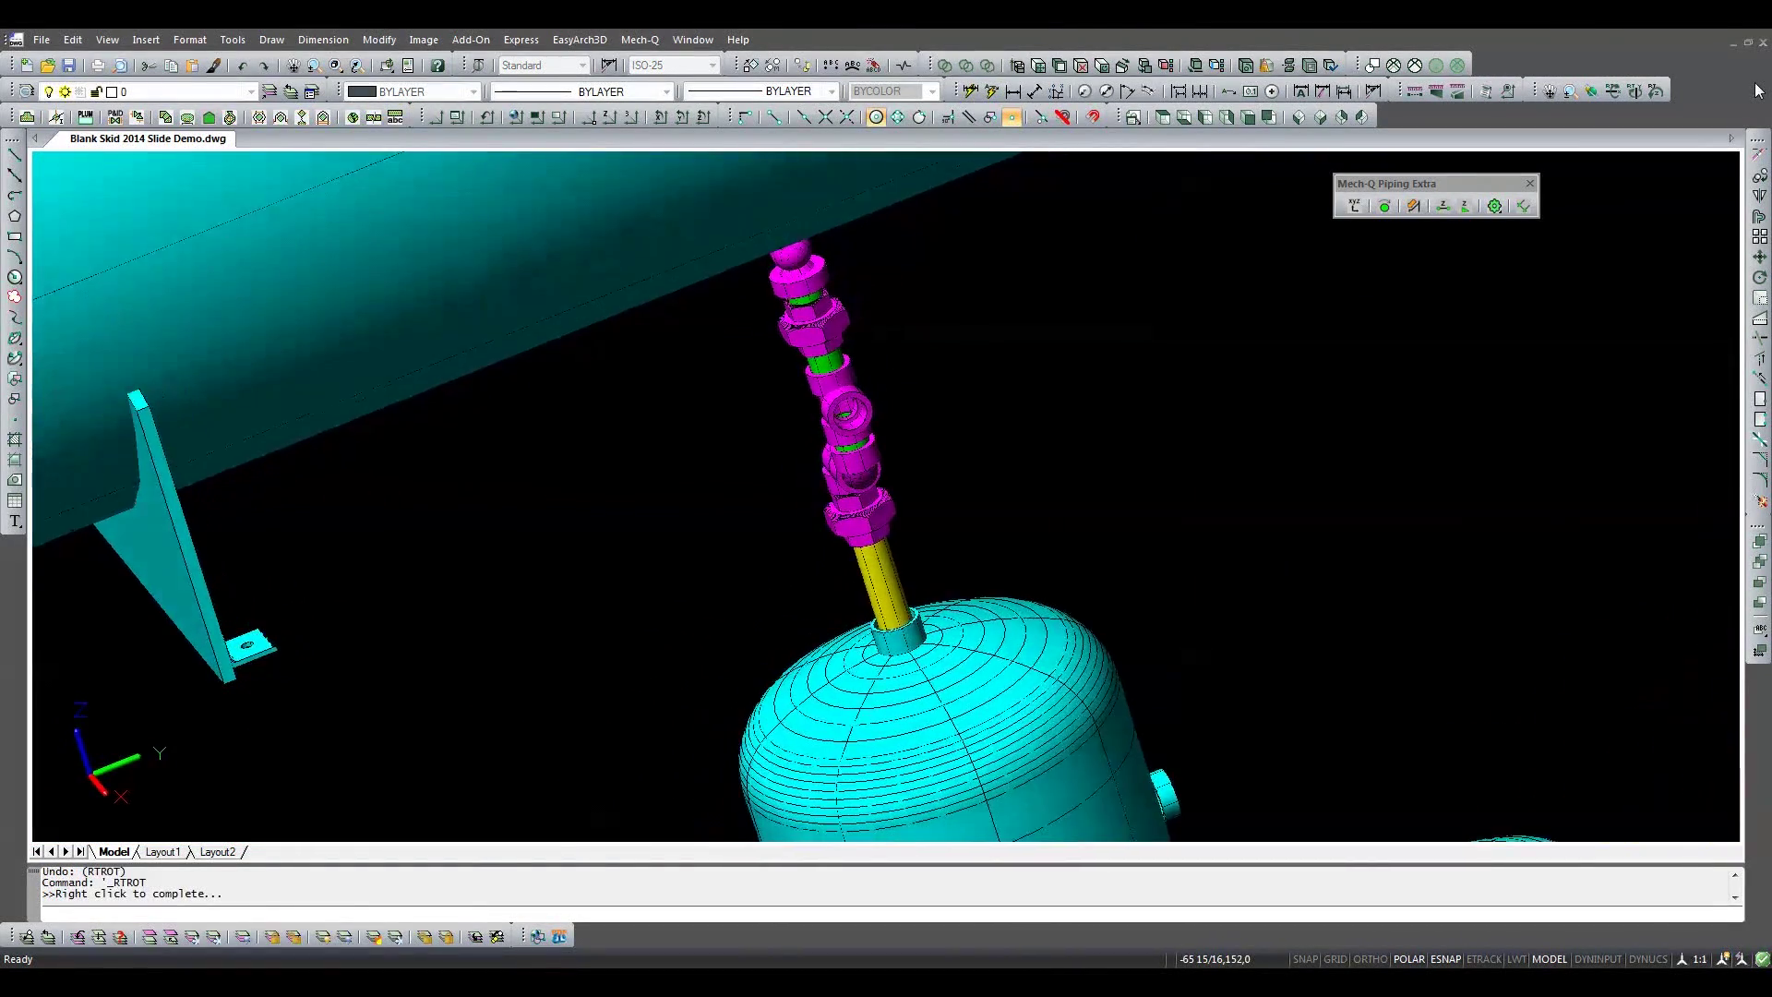